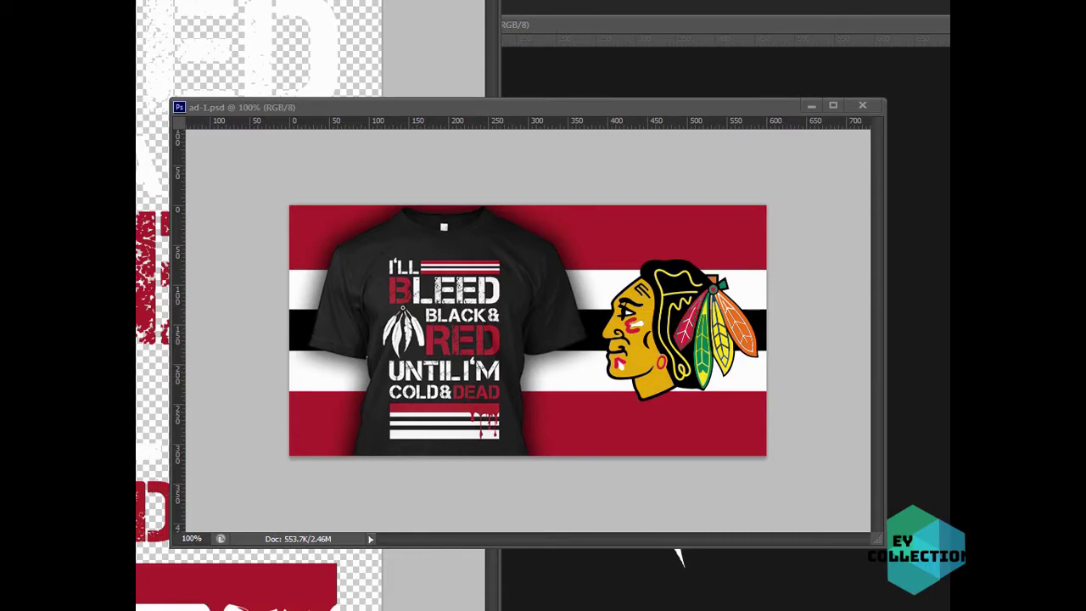
left_click_drag(737, 113, 775, 103)
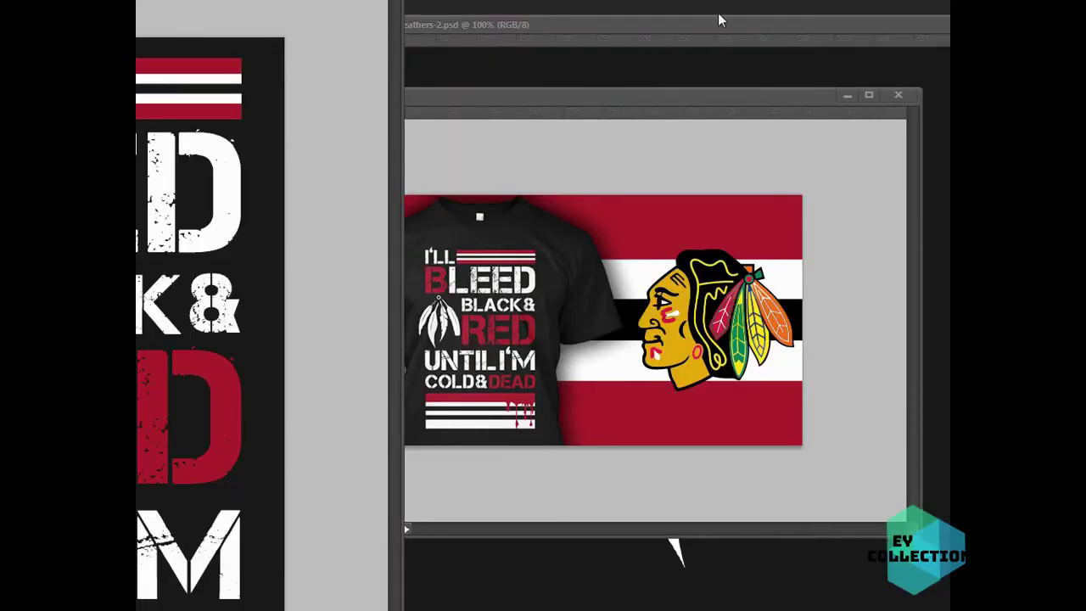
left_click(716, 13)
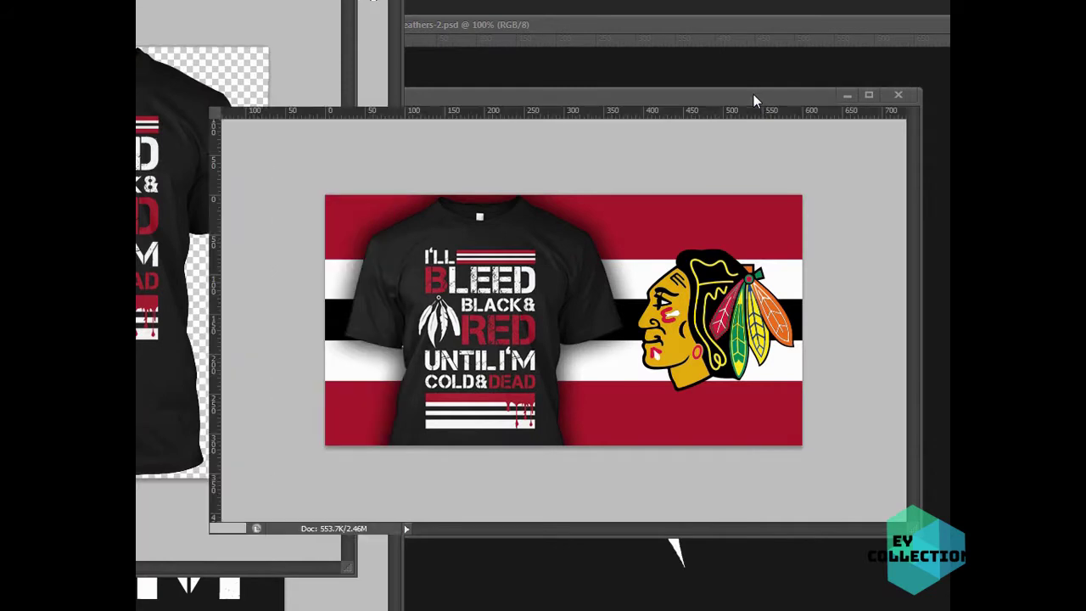
left_click(754, 94)
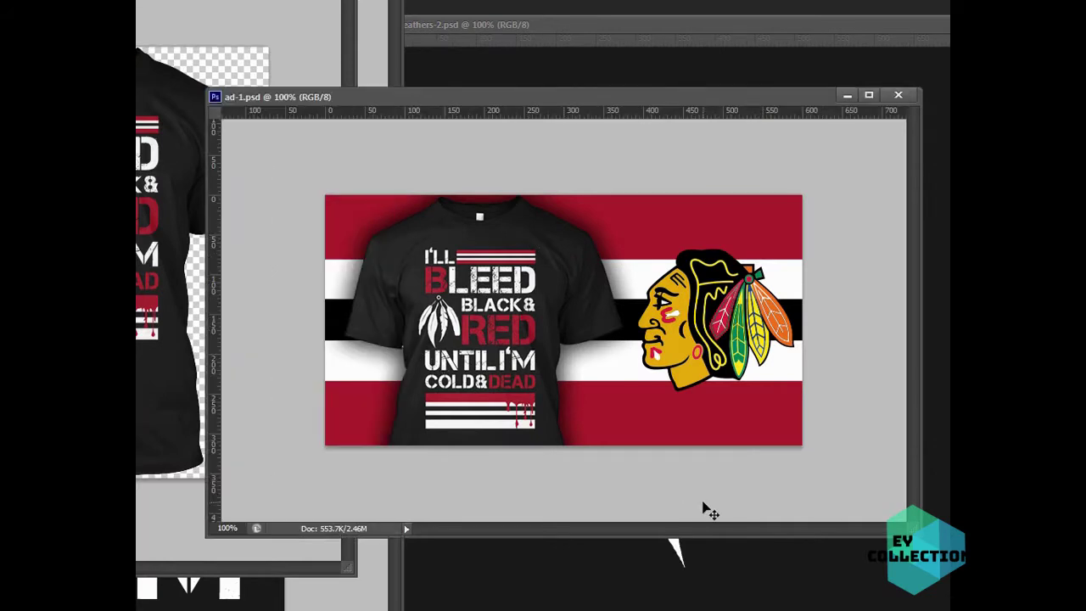
left_click(295, 2)
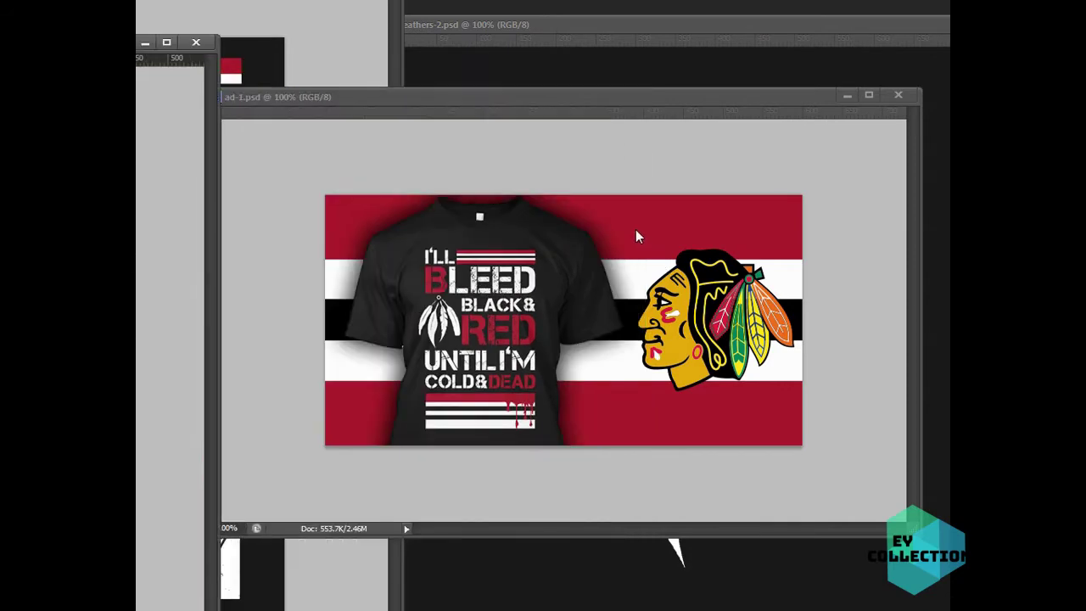
left_click(692, 111)
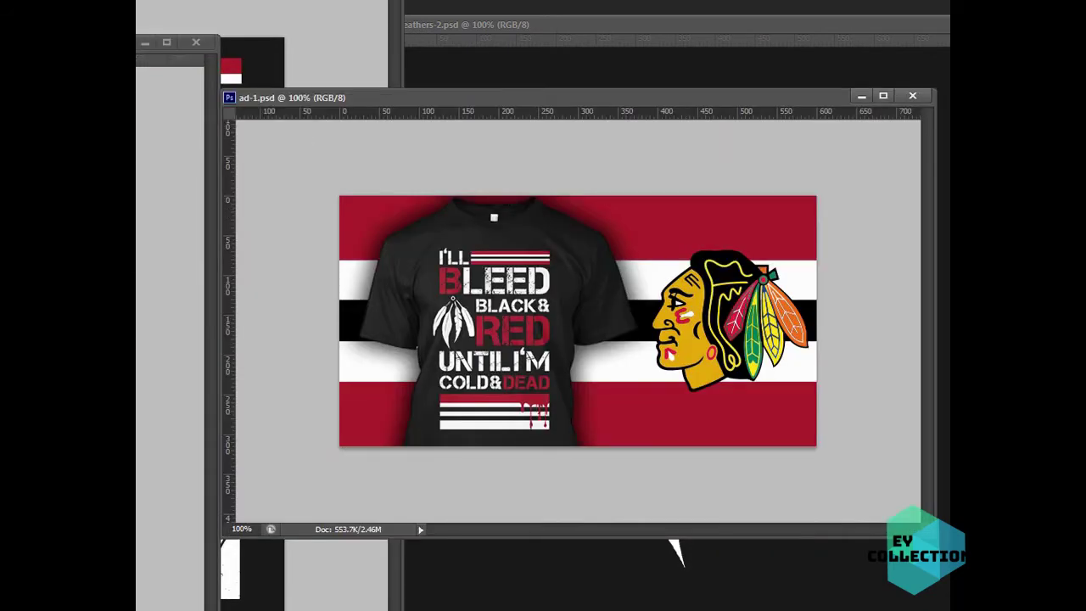
Step: Create a new 600 × 315 pixel RGB document at 72 pixels/inch with a white background
key("ctrl+n")
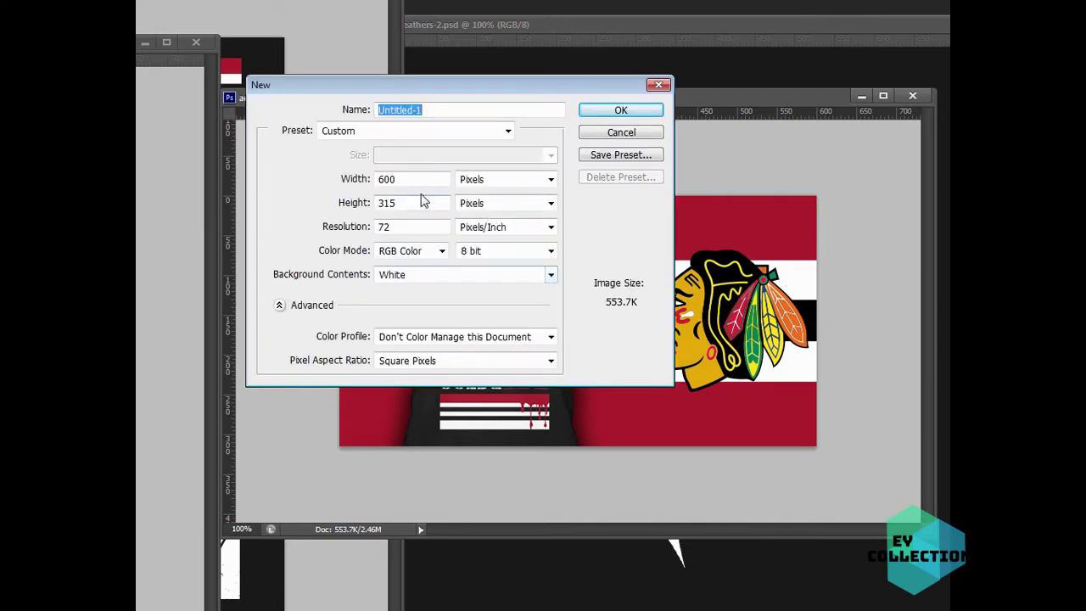
left_click(623, 111)
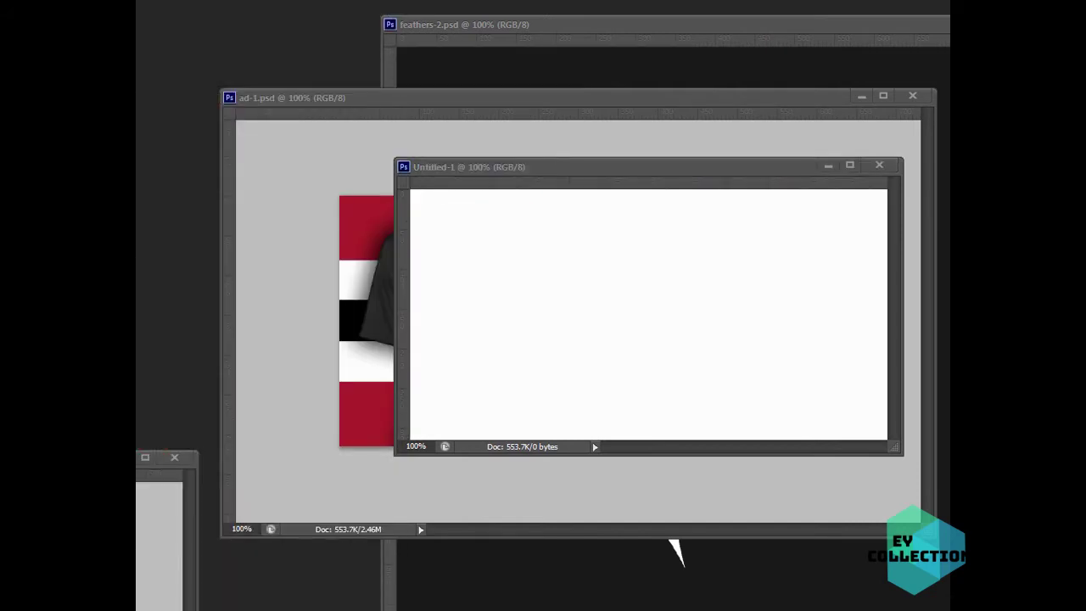
left_click(444, 249)
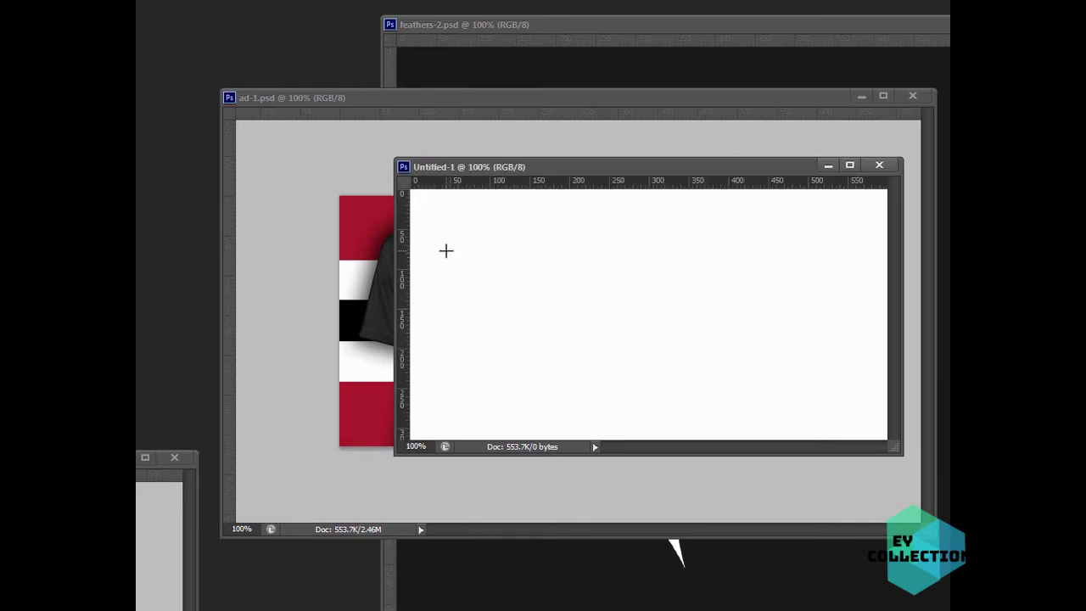
Step: Draw a wide rectangle about 424 × 67 px on the new canvas and fill it with red b02329 sampled from the ad-1.psd stripe
left_click_drag(441, 247, 778, 300)
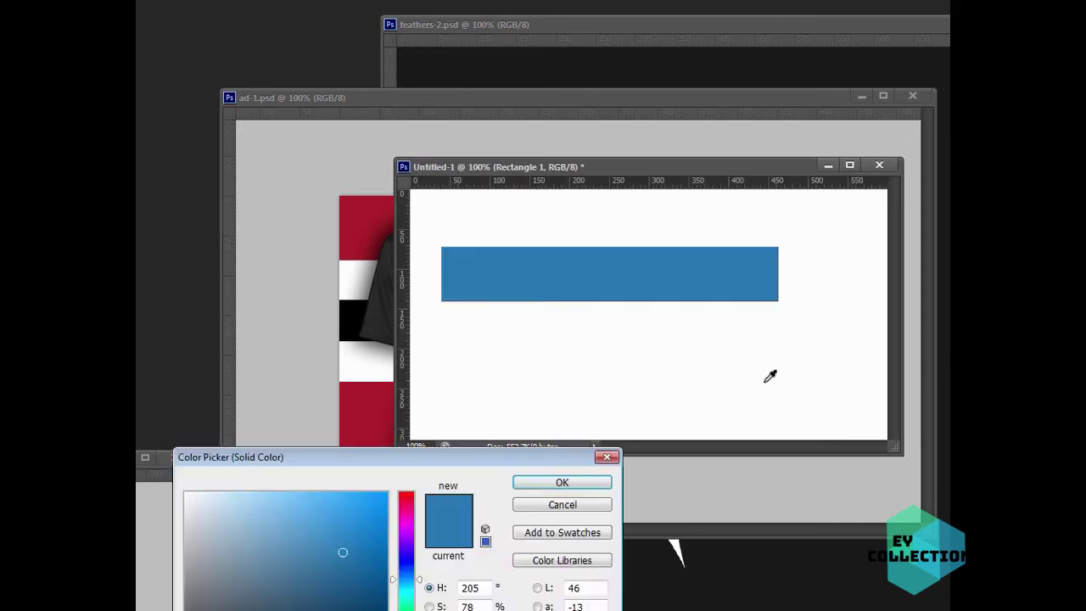
left_click_drag(359, 461, 620, 331)
left_click(382, 403)
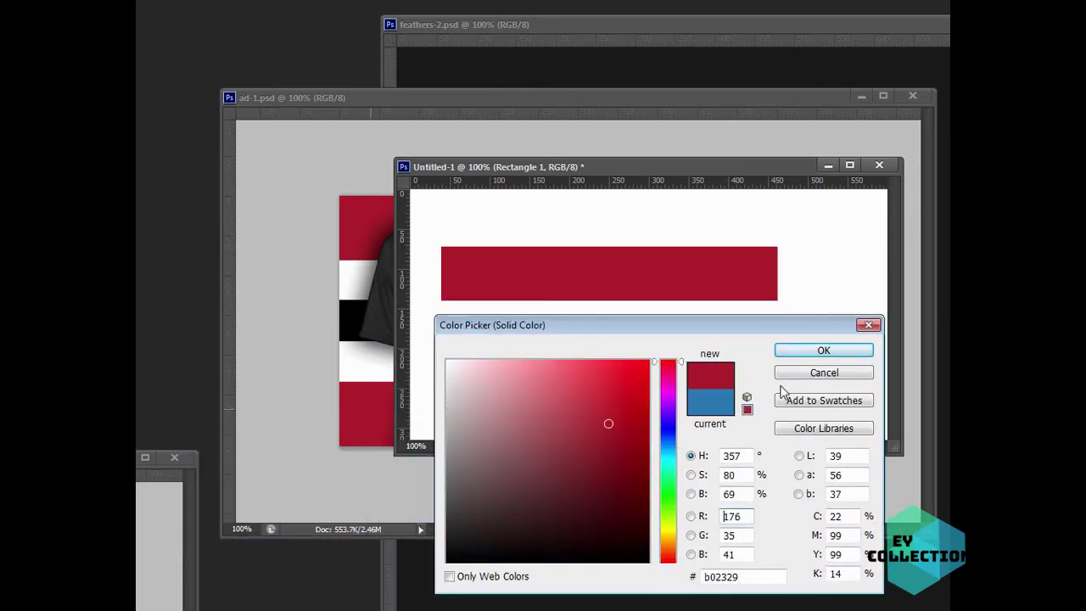
left_click(823, 352)
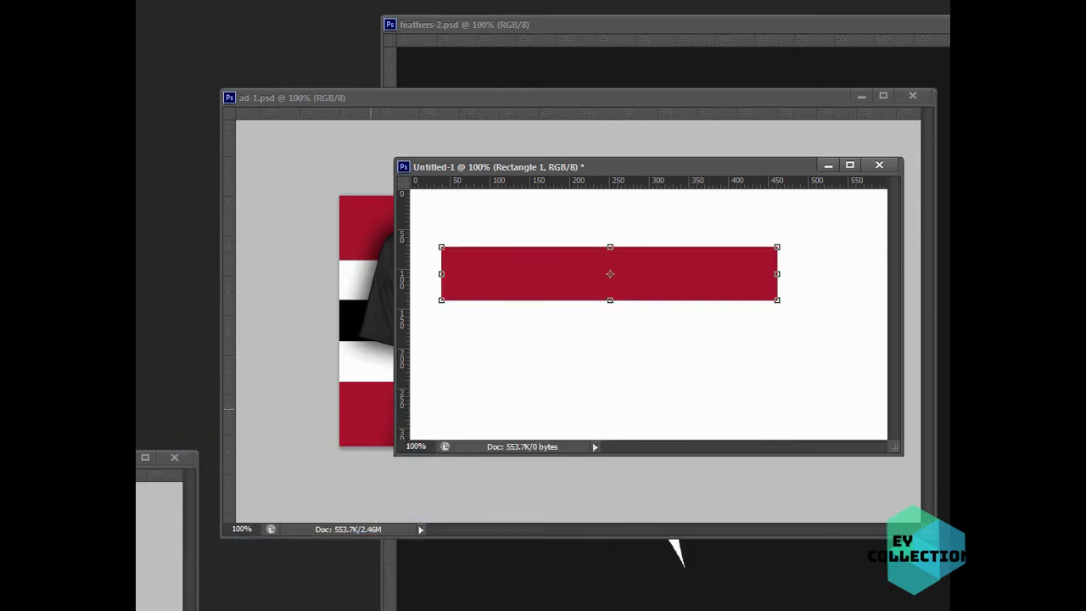
Step: Move the red rectangle to the canvas's upper left corner and stretch it across the full width
left_click_drag(632, 253, 613, 220)
key("ctrl+t")
left_click_drag(748, 215, 887, 216)
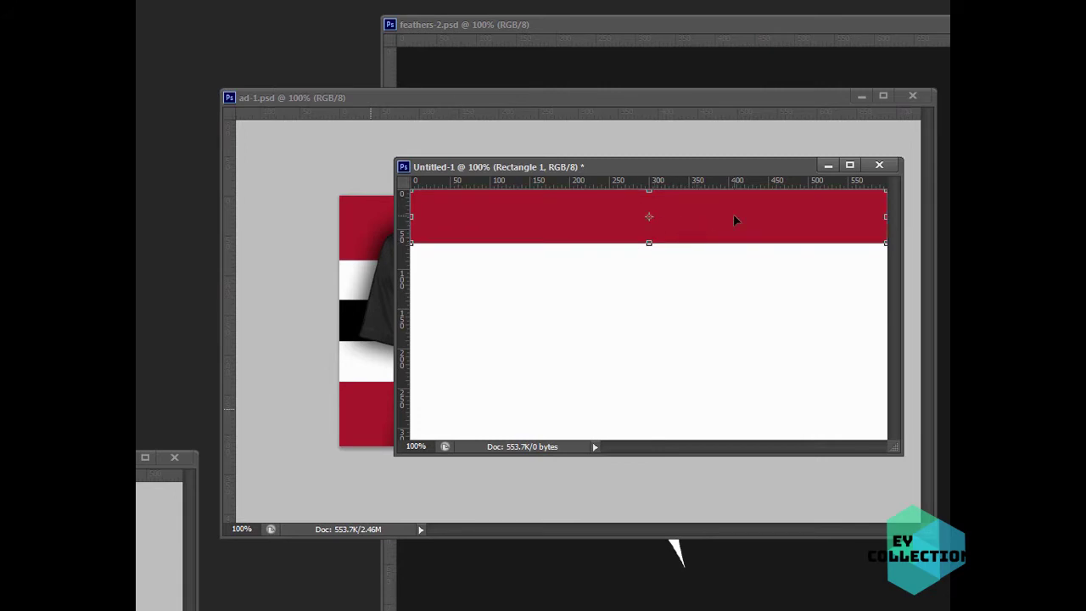
Step: Duplicate the red stripe directly below itself and fill the copy with white ffffff
left_click_drag(735, 220, 745, 288)
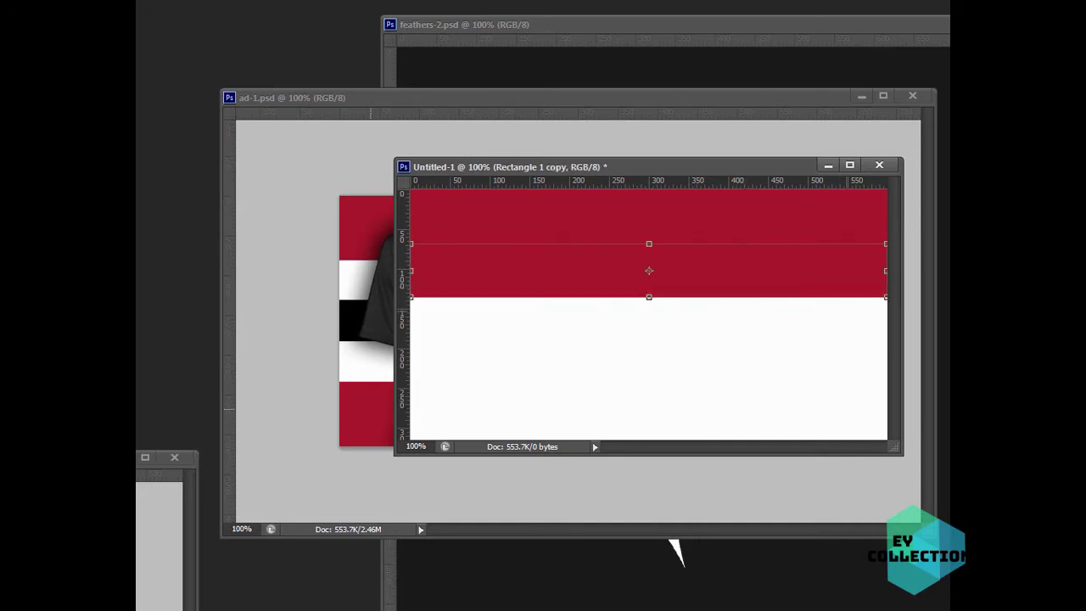
left_click(599, 310)
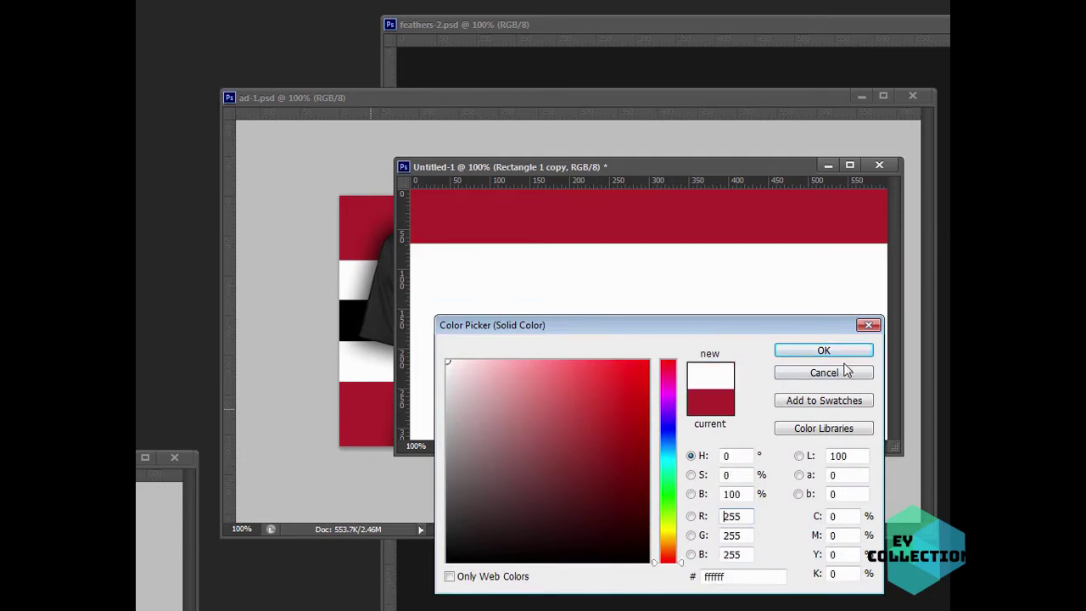
key("Return")
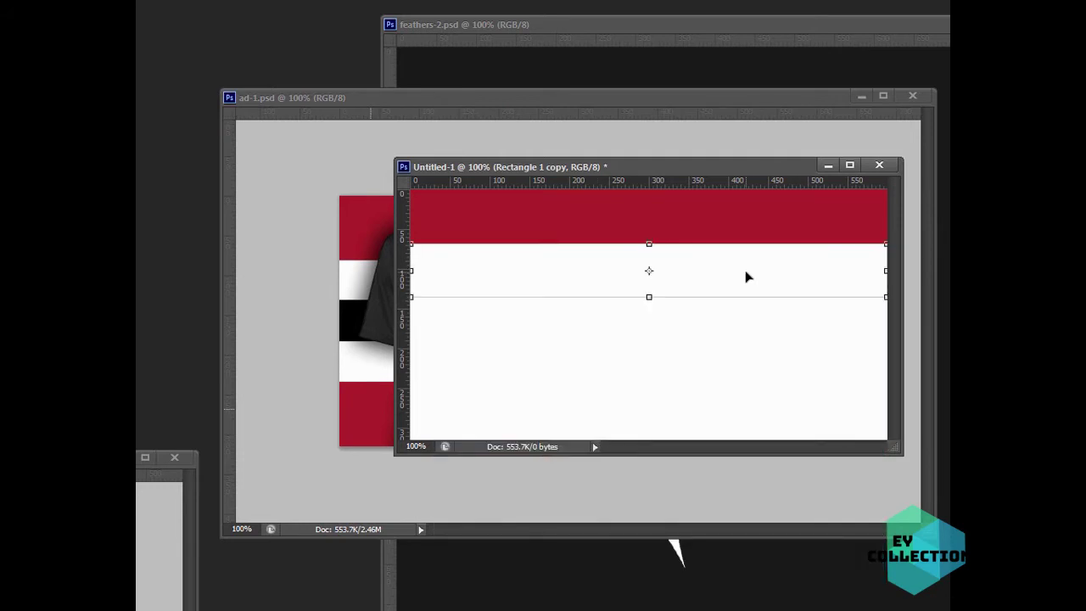
Step: Duplicate the white stripe downwards and fill the copy with black 000000
left_click_drag(746, 277, 752, 337)
key("ctrl+t")
double_click(669, 541)
left_click(523, 558)
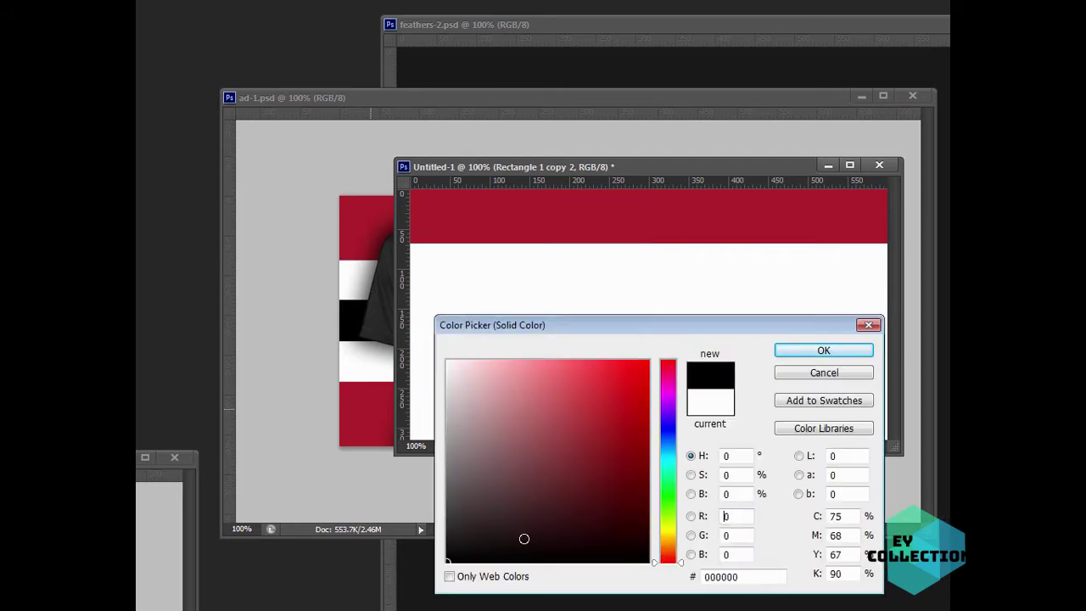
left_click(793, 349)
Step: Nudge the black stripe vertically until it meets the lower edge of the white stripe
key("Up")
key("Up")
key("Up")
key("Up")
key("Up")
key("Up")
key("Up")
key("Up")
key("Up")
key("Up")
key("Up")
key("Up")
key("Down")
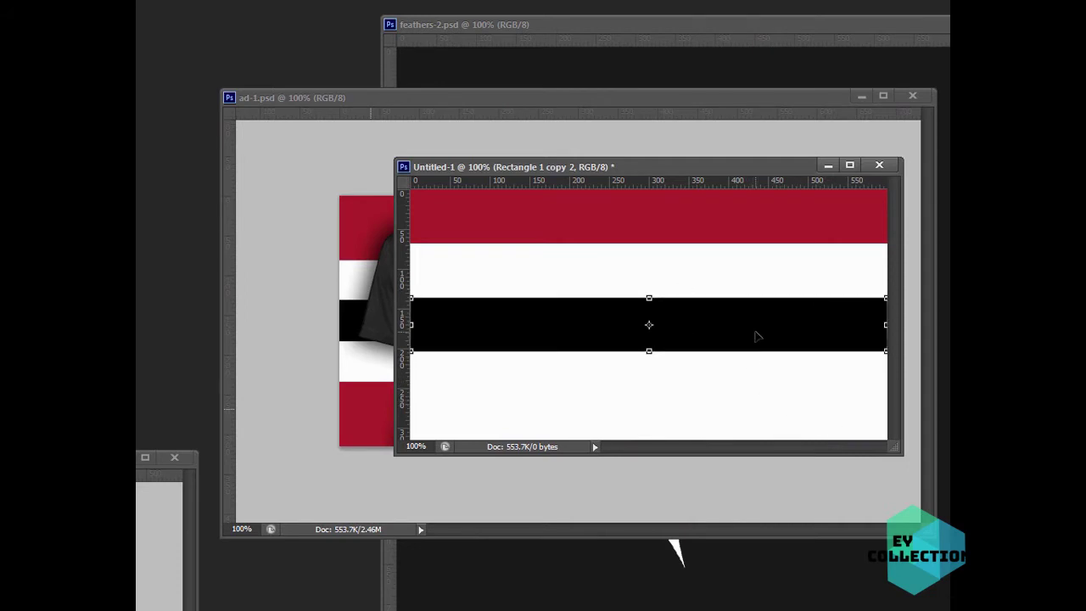
Step: Duplicate the white stripe directly below the black one and enlarge the document window to show the area around the canvas
left_click(763, 269)
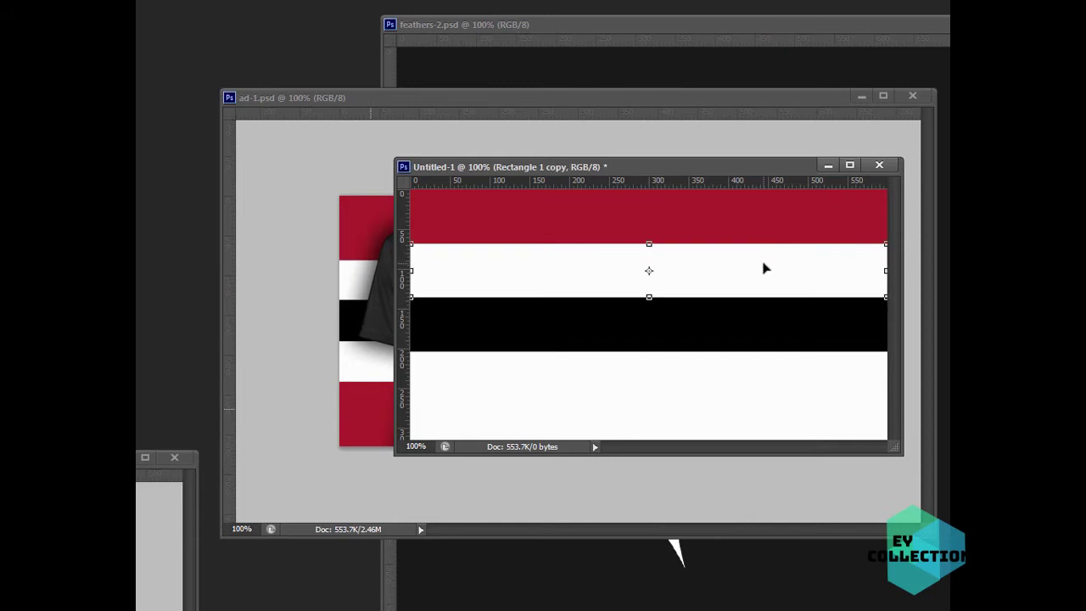
left_click(766, 383)
left_click(772, 397)
left_click_drag(870, 449, 942, 594)
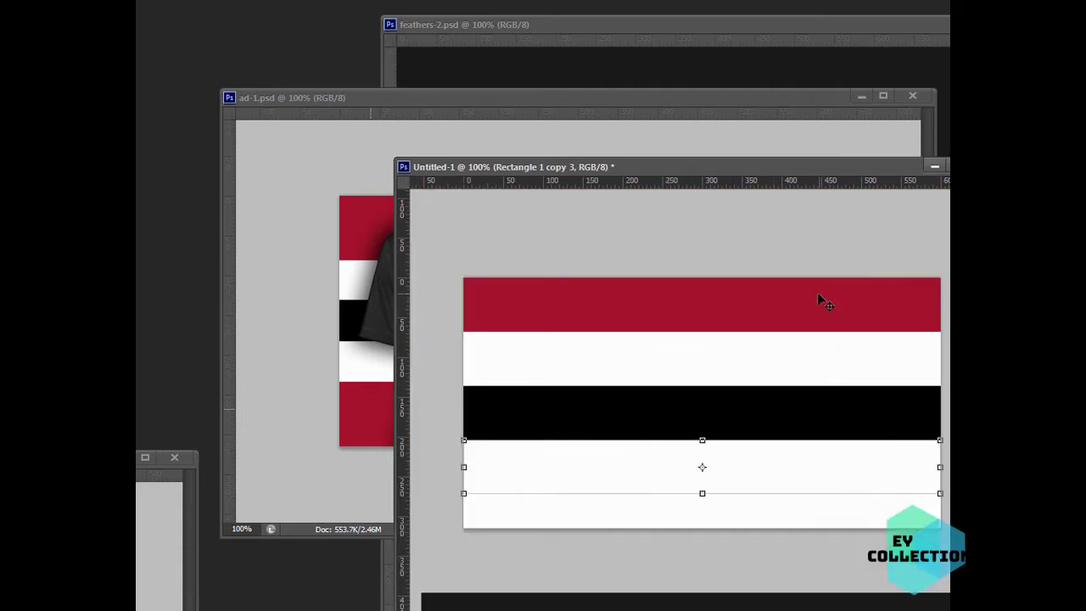
Step: Duplicate the upper red stripe to the canvas's lower edge and move the lower white stripe down to meet it
left_click(818, 300)
left_click_drag(817, 294, 821, 519)
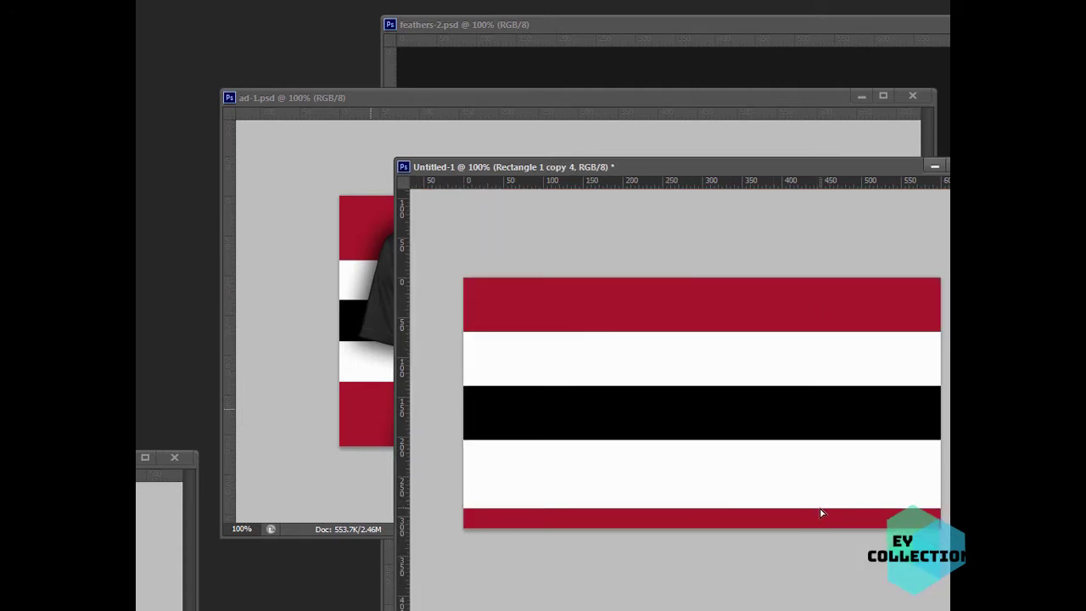
left_click(828, 484)
double_click(892, 168)
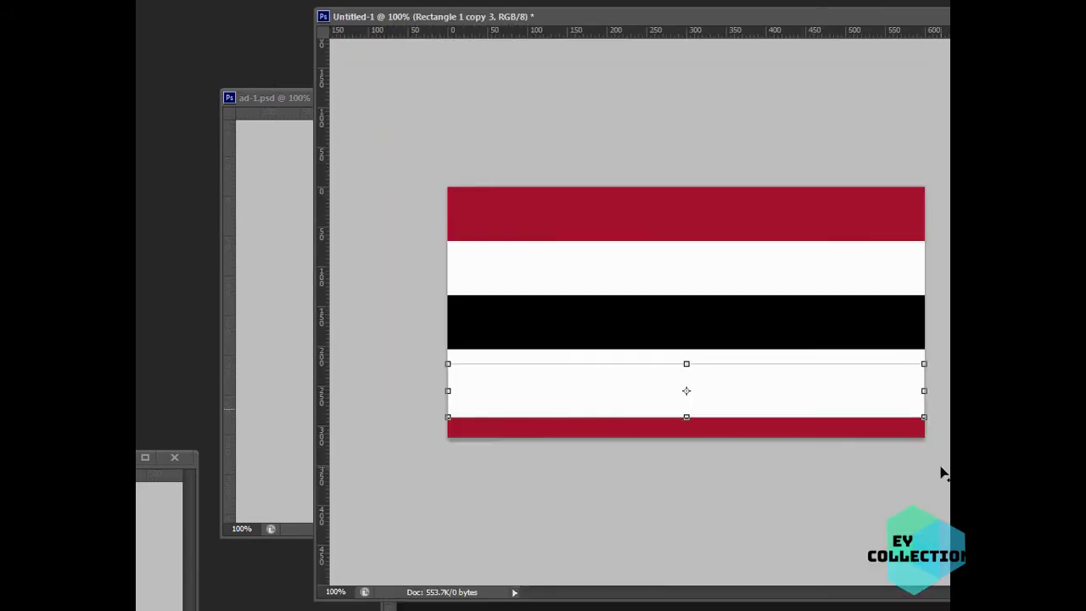
left_click_drag(940, 472, 637, 169)
left_click_drag(687, 454, 686, 392)
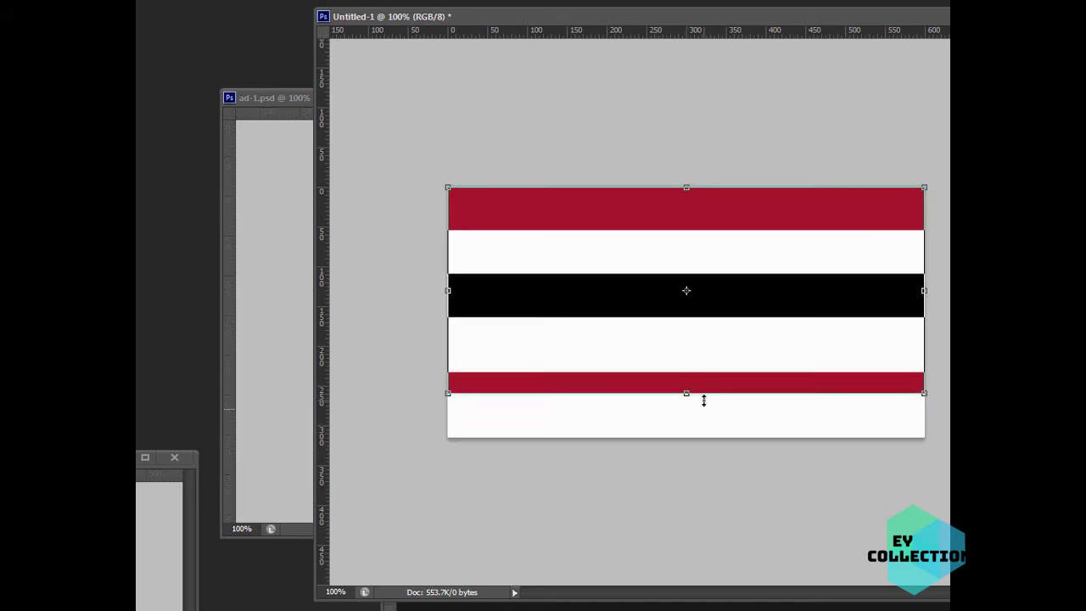
key("Escape")
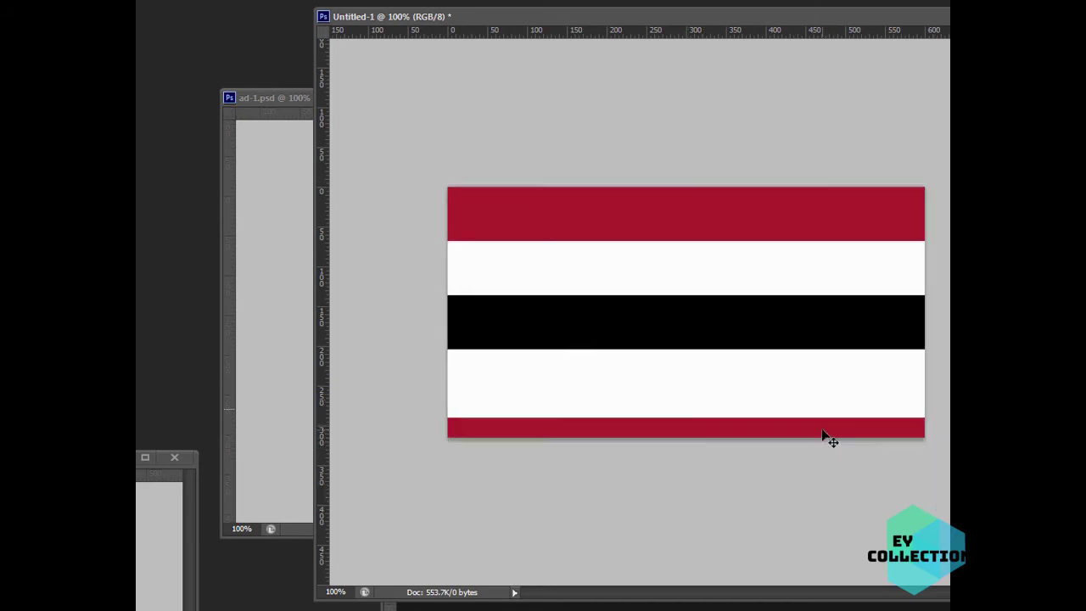
Step: Scale all the stripes together vertically so that the lowest red stripe ends at the canvas's lower edge
left_click(827, 441)
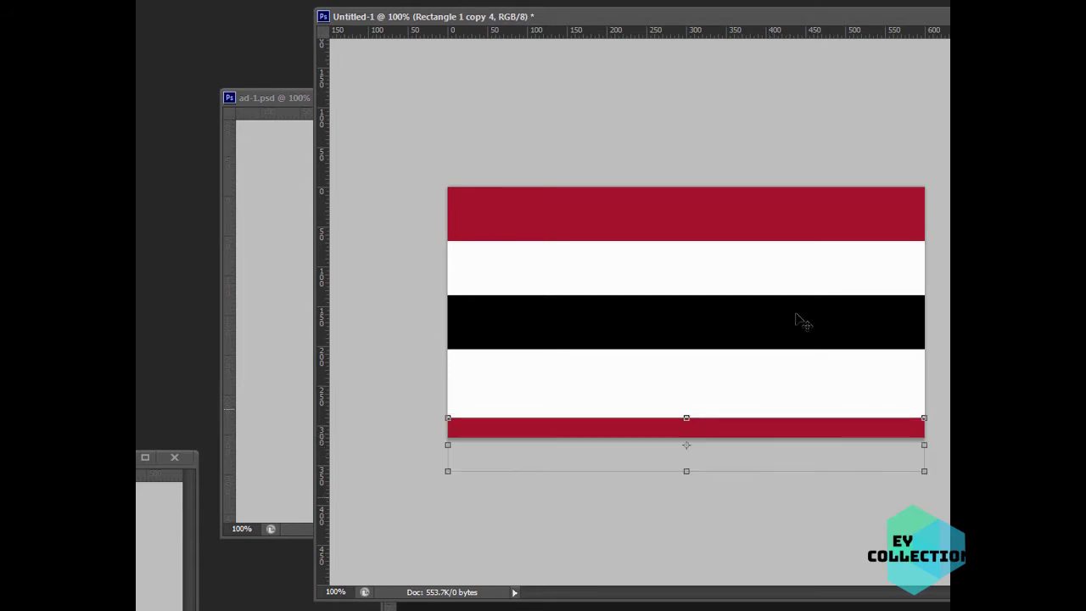
key("ctrl+alt+a")
left_click_drag(687, 473, 687, 438)
key("Return")
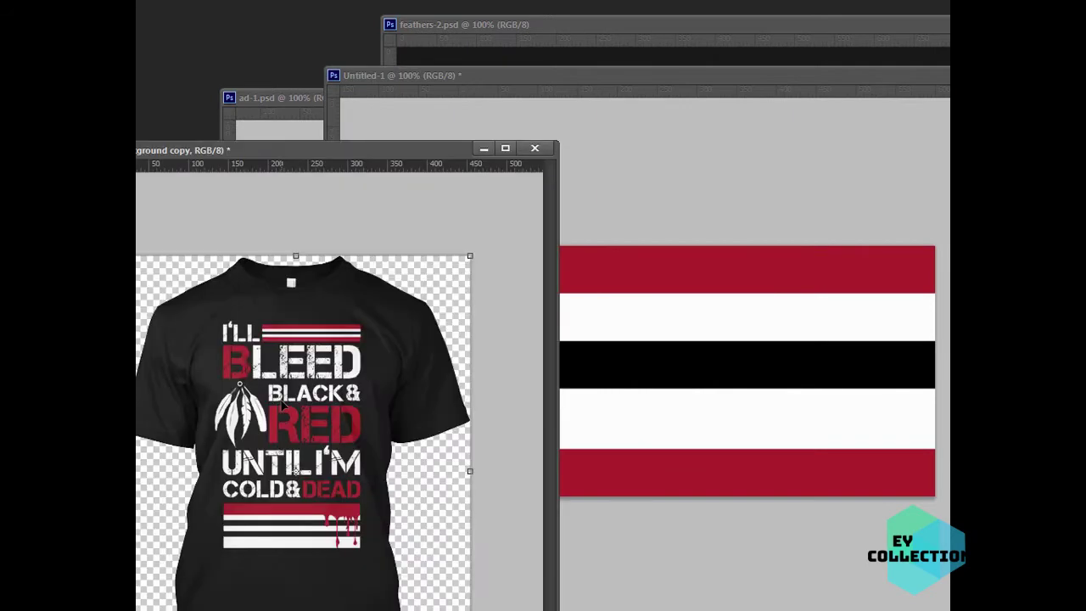
left_click_drag(323, 369, 632, 364)
left_click_drag(655, 325, 666, 347)
key("ctrl+t")
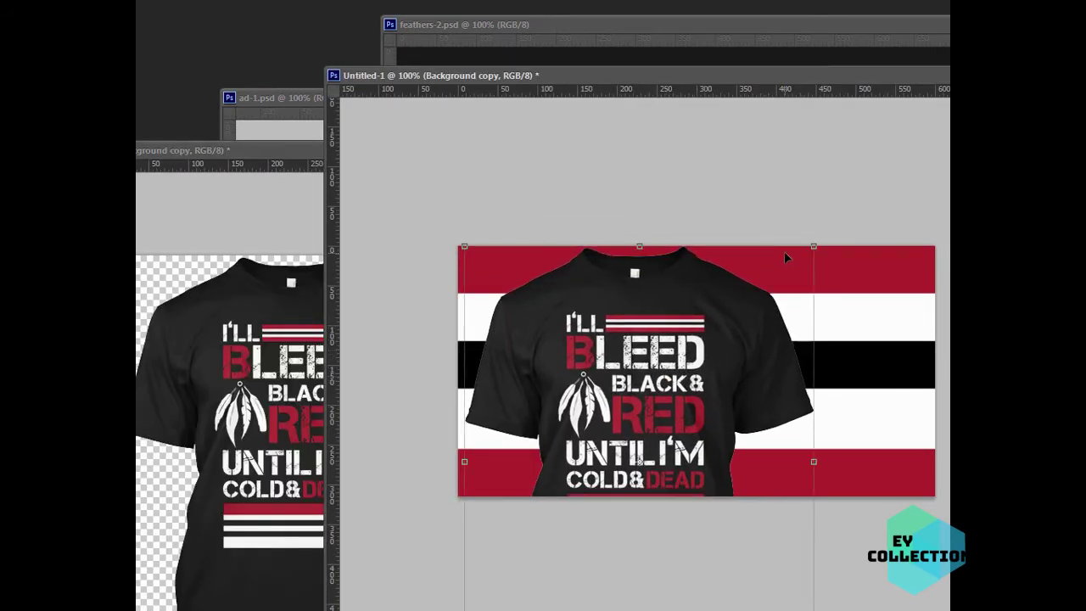
left_click_drag(814, 247, 737, 294)
left_click_drag(702, 359, 694, 319)
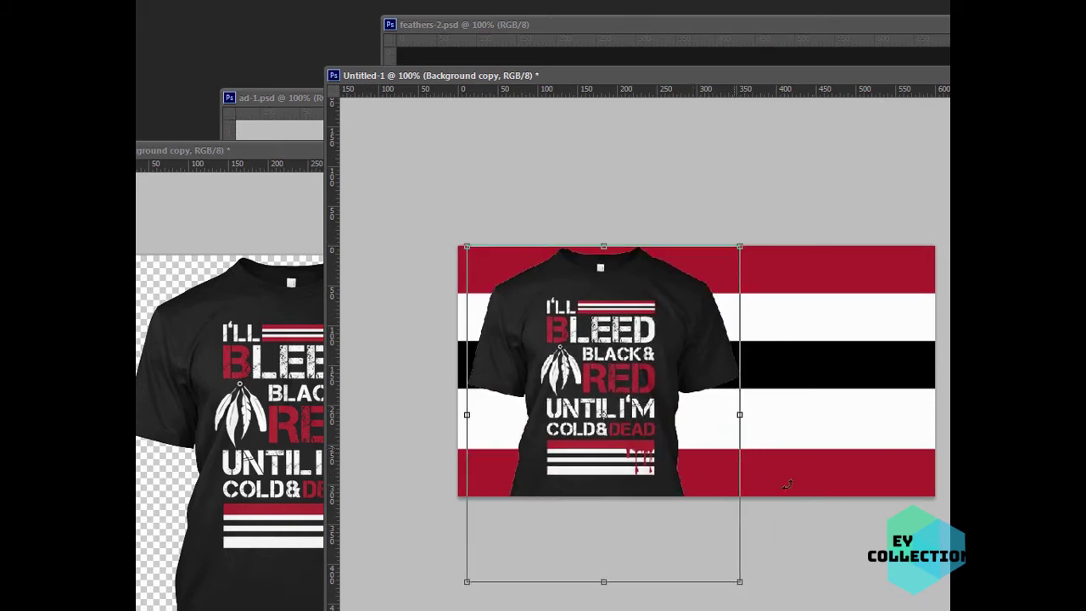
key("Delete")
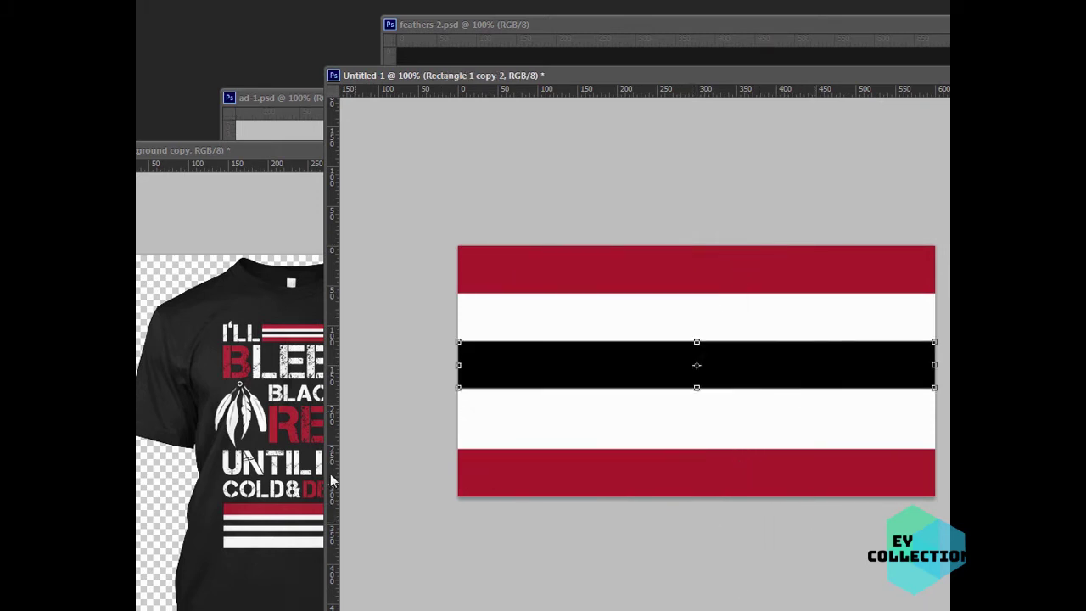
Step: Copy the T-shirt layer from its mockup document onto the striped banner and align its top with the canvas's upper edge
left_click(273, 471)
left_click_drag(273, 471, 596, 438)
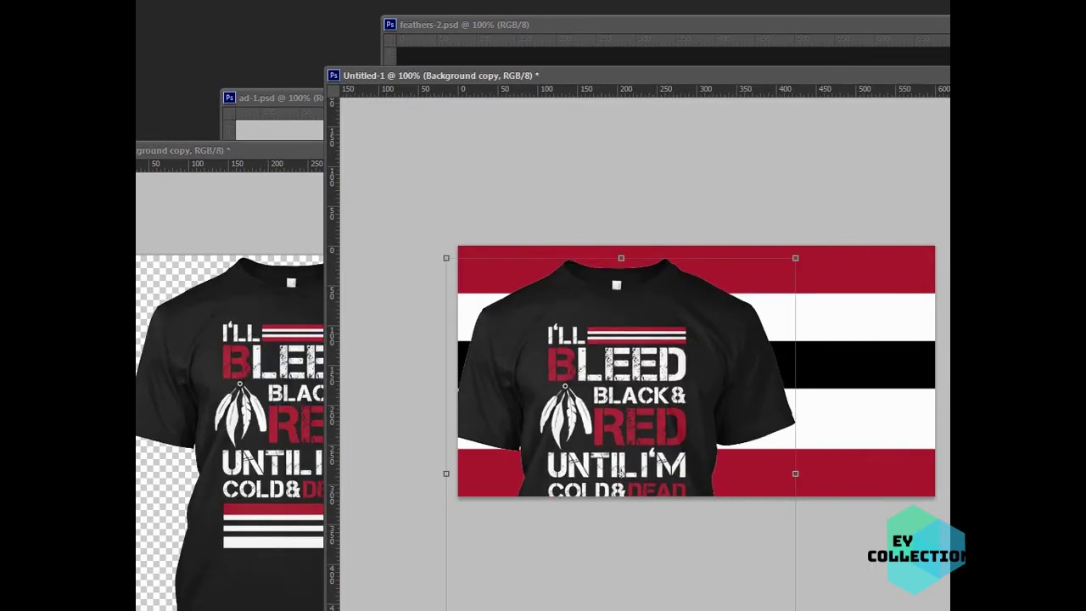
left_click_drag(659, 405, 660, 394)
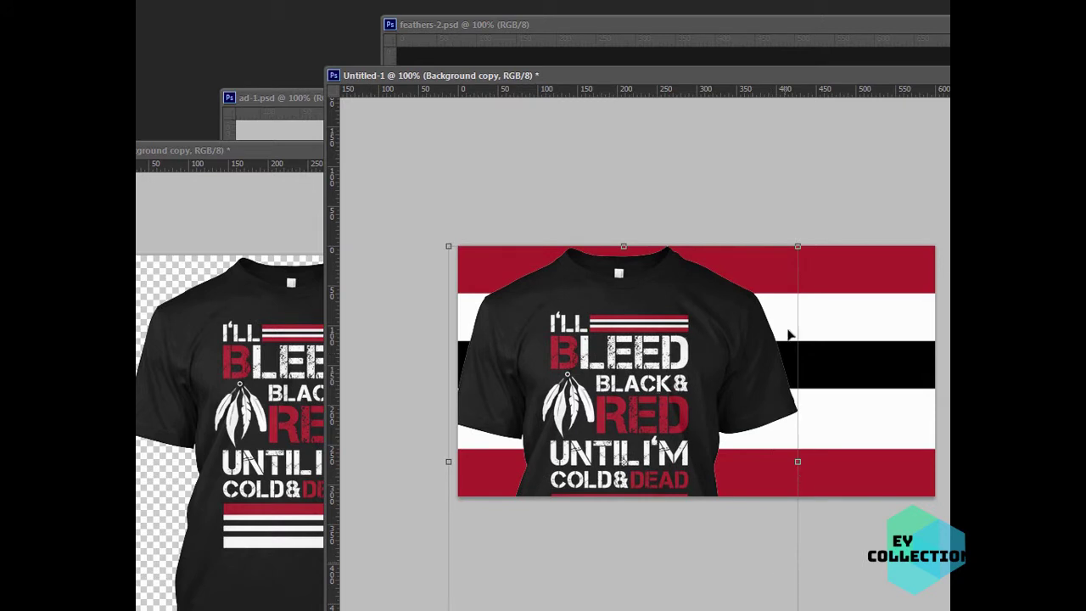
Step: Scale the T-shirt down to about 352 px wide in the banner's upper left corner and give it a dark drop shadow
left_click_drag(797, 246, 746, 308)
left_click_drag(674, 410, 685, 347)
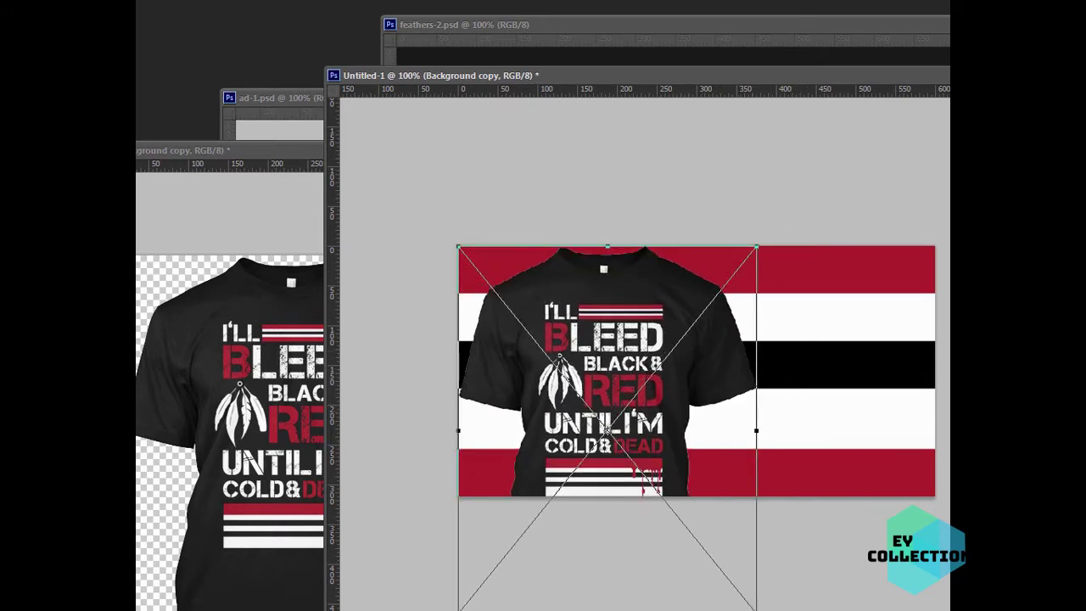
left_click_drag(755, 609, 738, 590)
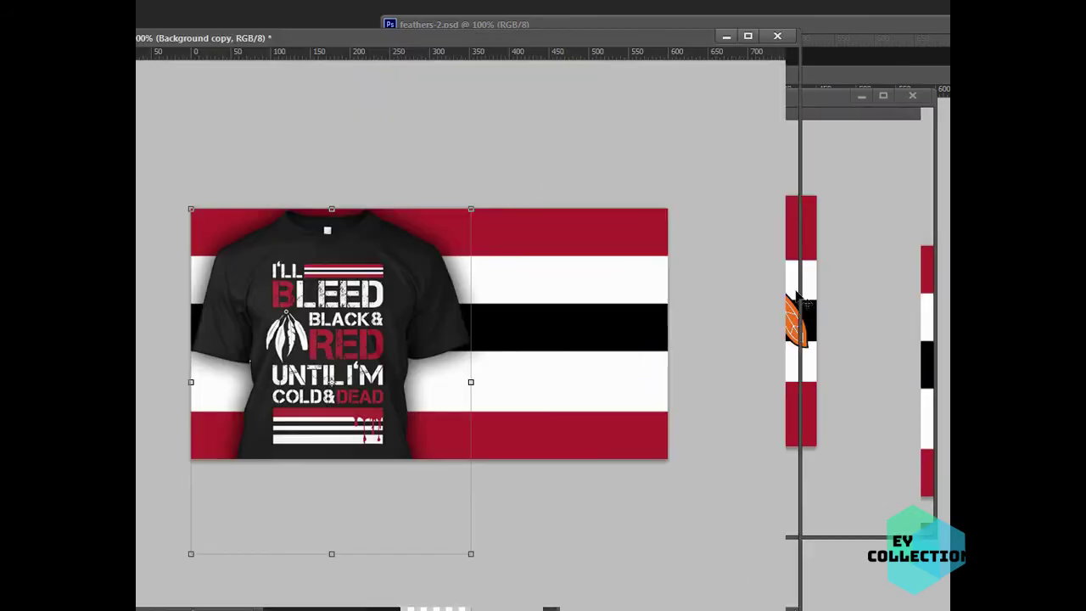
key("Return")
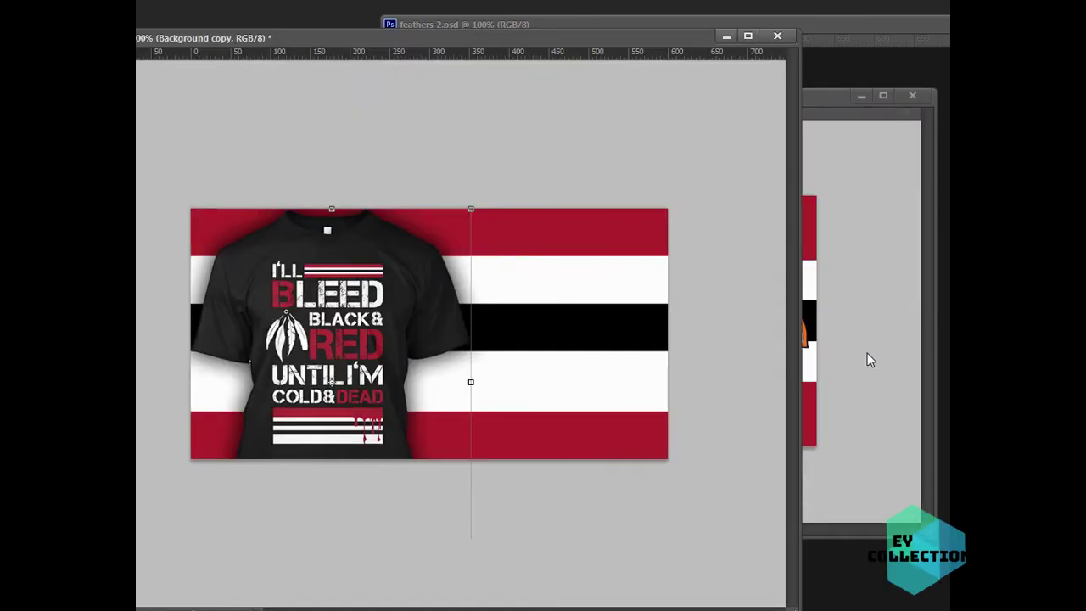
Step: Copy the feathered head logo layer from ad-1.psd into the striped banner document
left_click(865, 358)
left_click_drag(726, 100, 949, 116)
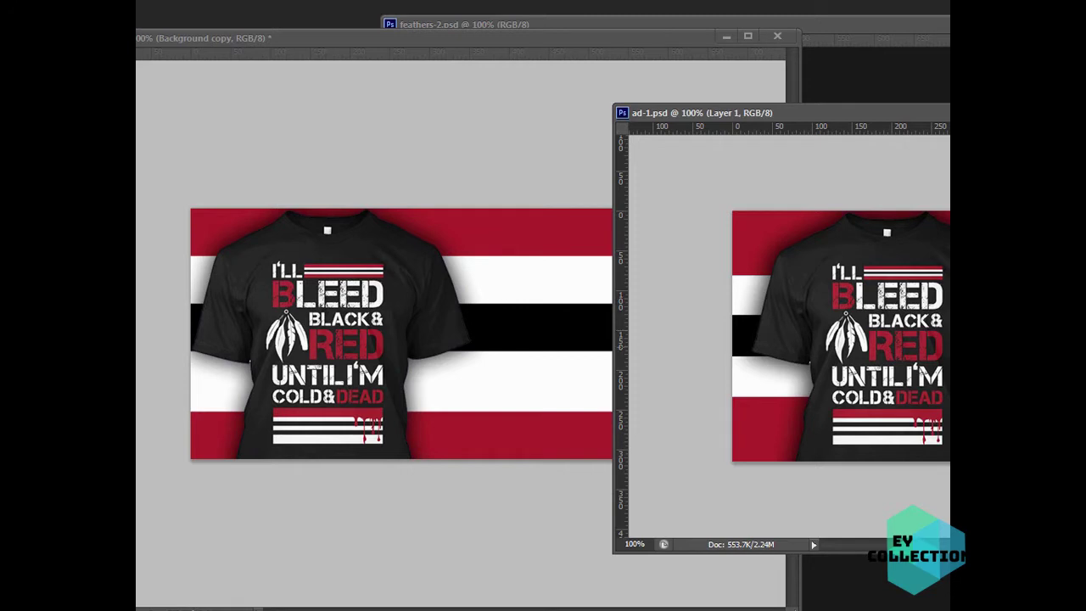
left_click(570, 410)
key("ctrl+v")
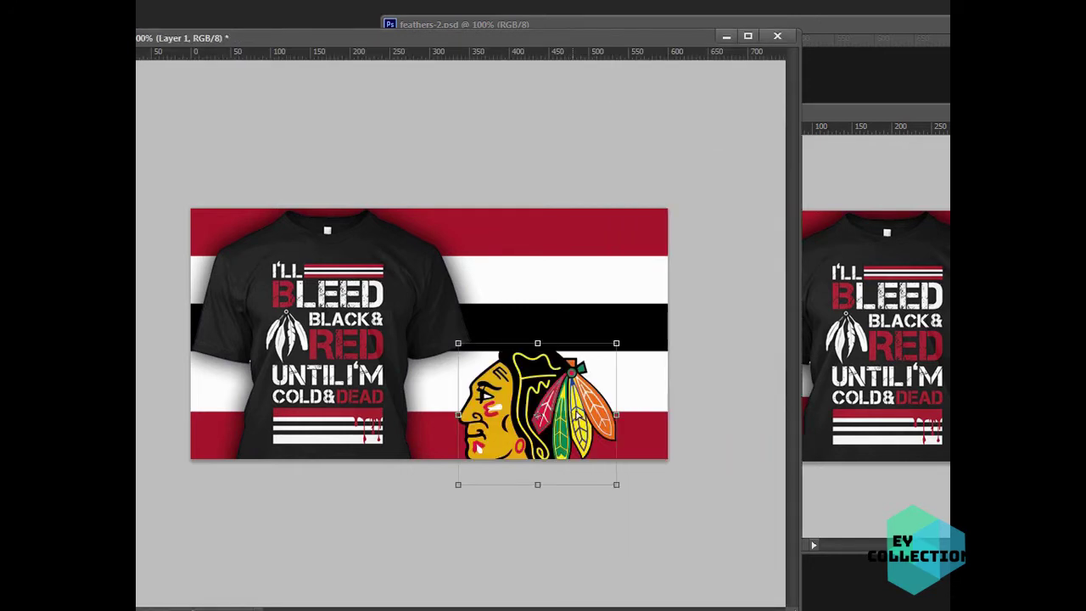
Step: Move the feathered head logo onto the stripes beside the T-shirt and close the banner document without saving it
left_click_drag(576, 415, 607, 339)
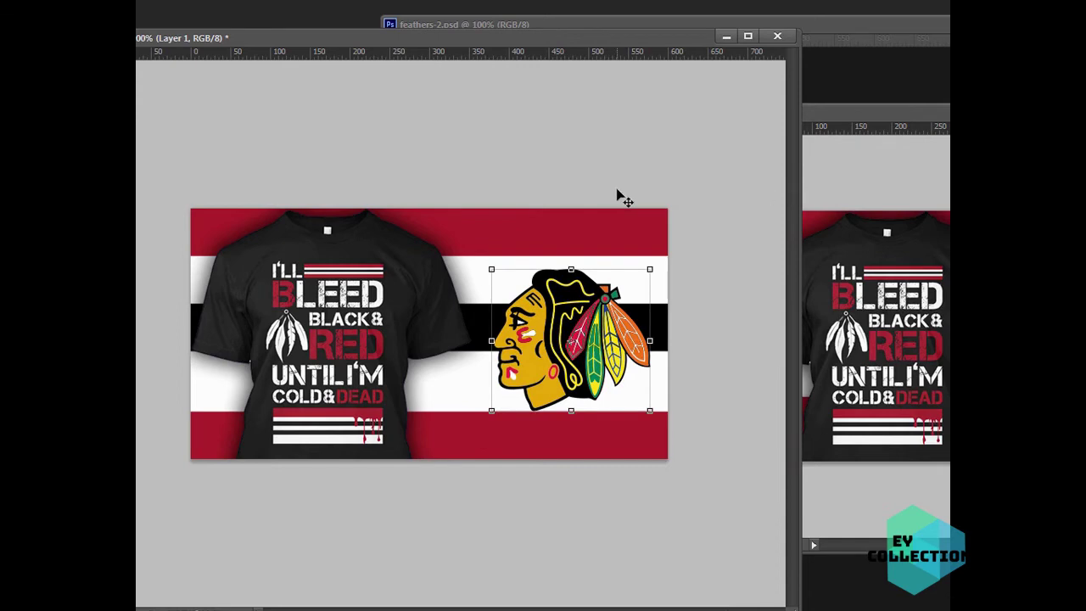
left_click(777, 36)
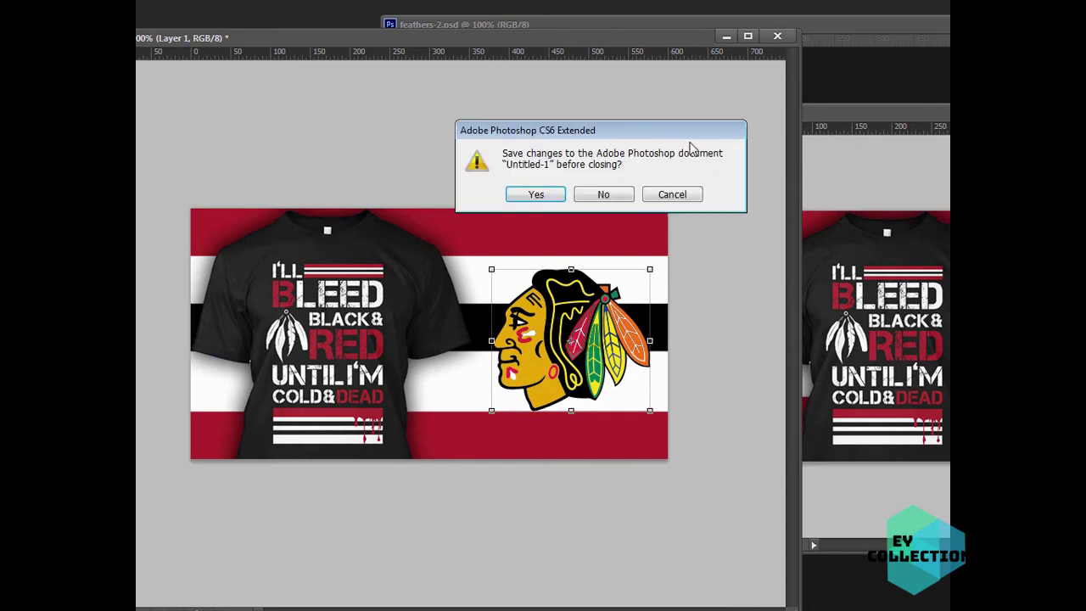
left_click(603, 196)
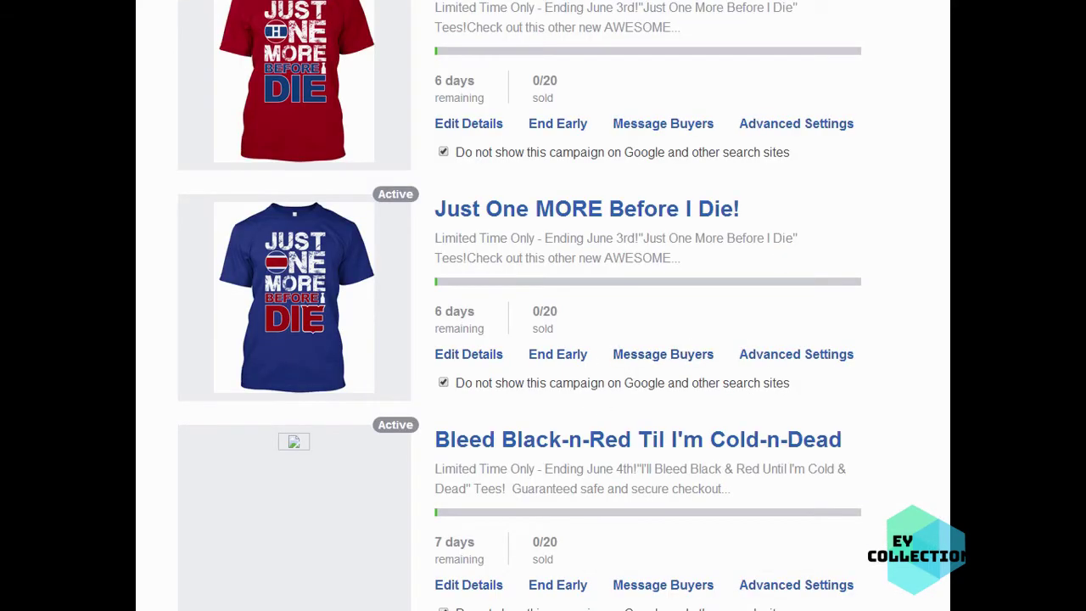
Step: Switch to the browser and look through the Teespring campaigns, the Bleed Black-n-Red campaign page and the Blackhawk Fans Facebook page
scroll(921, 434, "up", 1)
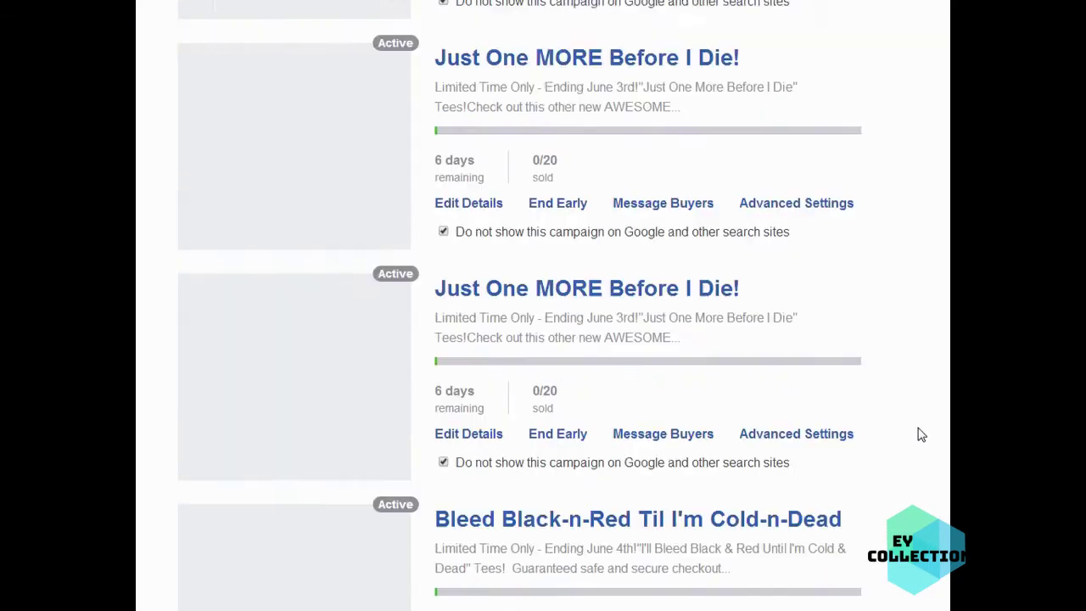
scroll(921, 434, "up", 10)
scroll(922, 434, "down", 8)
scroll(923, 433, "down", 7)
scroll(923, 434, "down", 5)
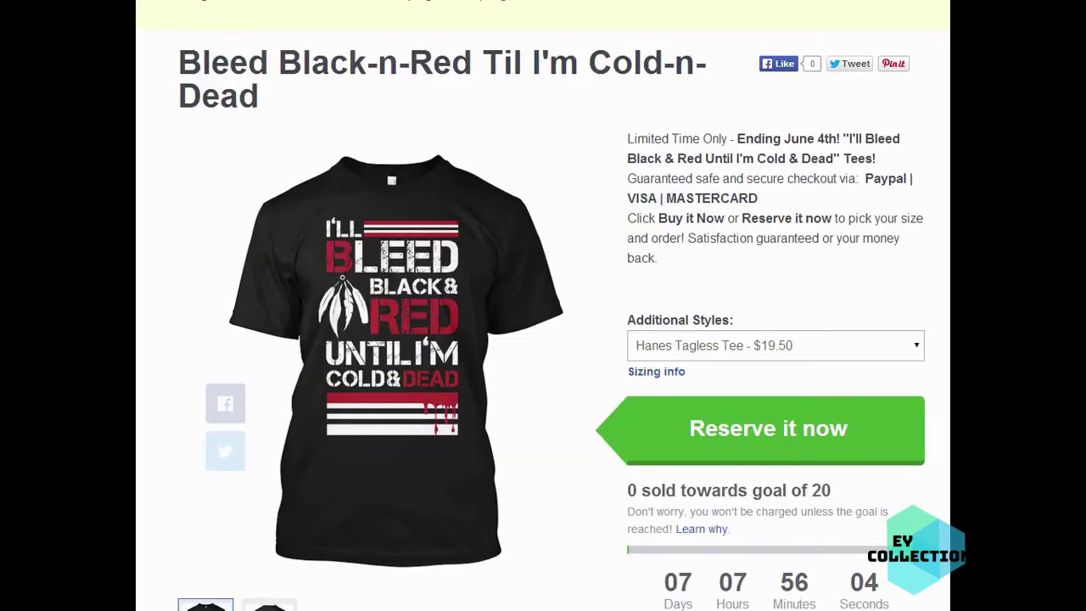
scroll(655, 306, "down", 1)
scroll(545, 237, "up", 1)
scroll(543, 306, "down", 1)
scroll(543, 305, "up", 1)
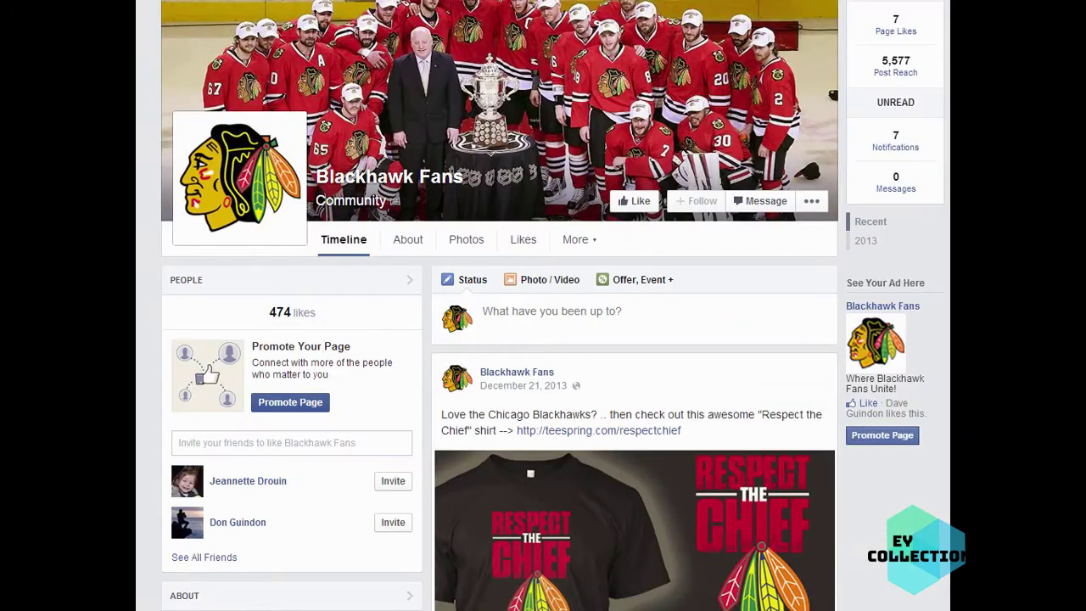
scroll(701, 249, "down", 2)
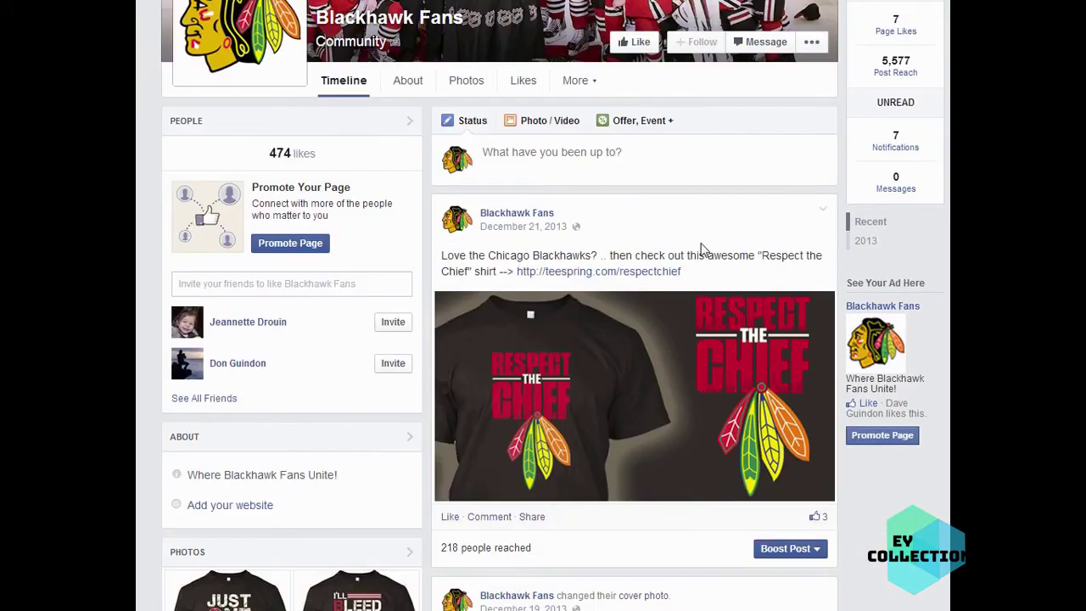
scroll(626, 169, "up", 1)
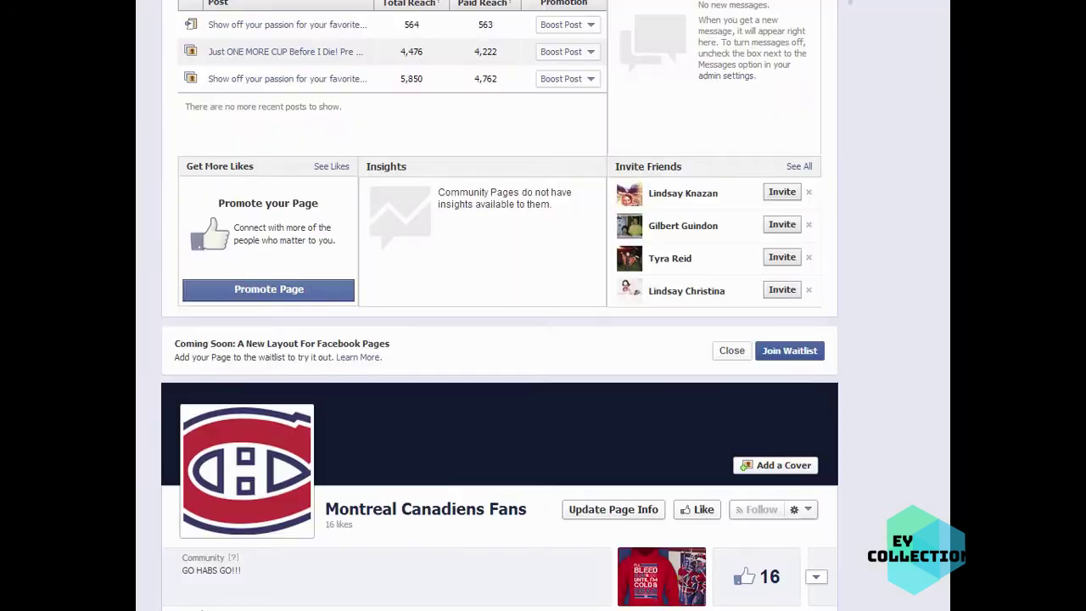
Step: Copy the text of the Montreal Canadiens Fans page's shared-link post into a blank Notepad document
scroll(938, 257, "down", 5)
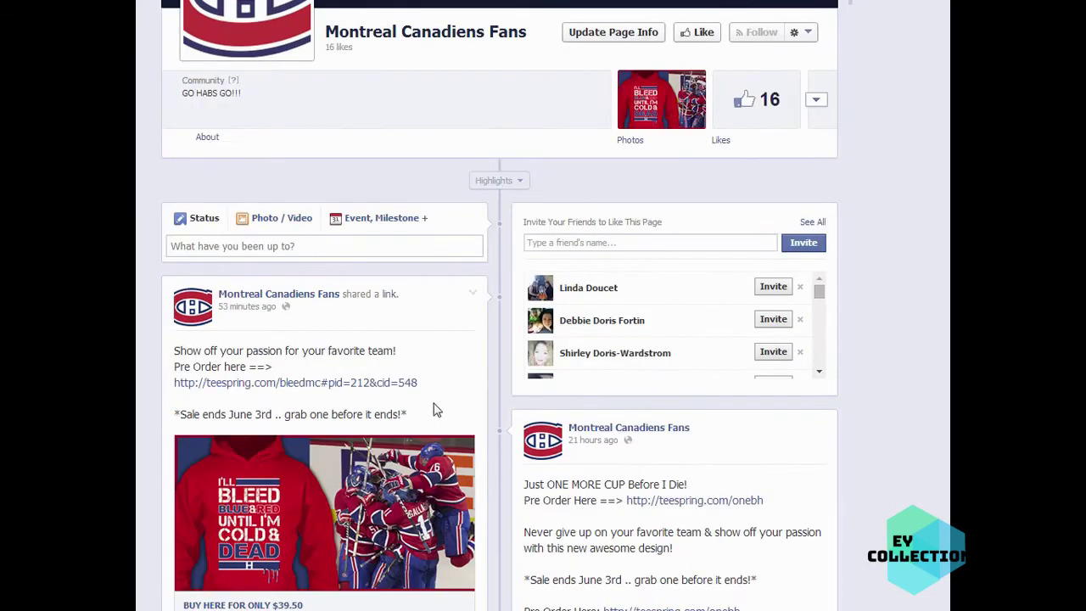
left_click_drag(426, 417, 176, 348)
key("ctrl+c")
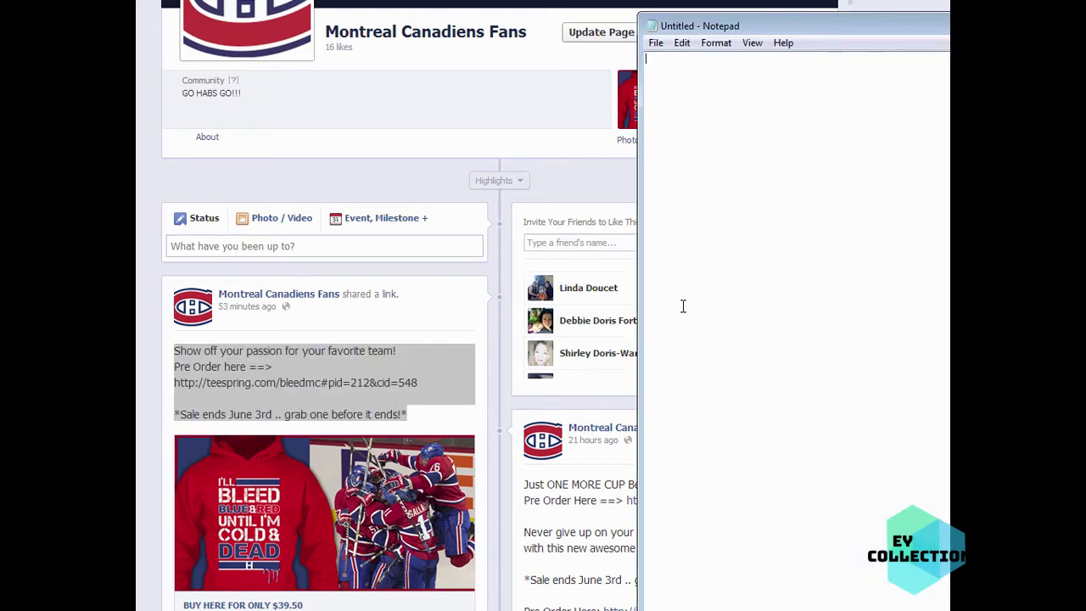
left_click_drag(856, 17, 650, 41)
key("ctrl+v")
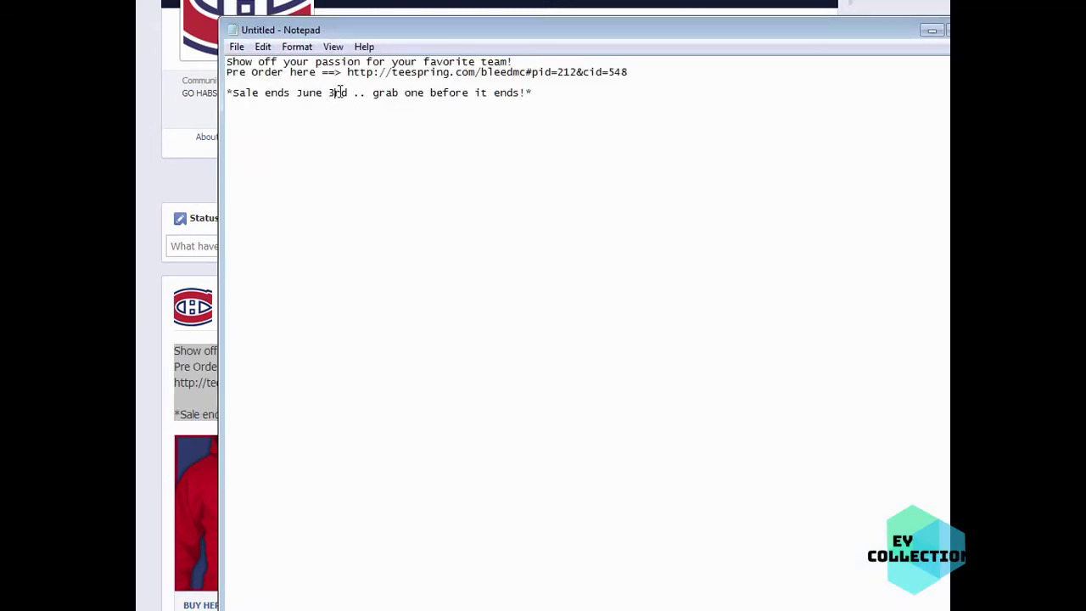
Step: Change the sale's end date in the Notepad text to June 4th
left_click_drag(347, 92, 328, 92)
type("4th")
left_click_drag(738, 30, 949, 56)
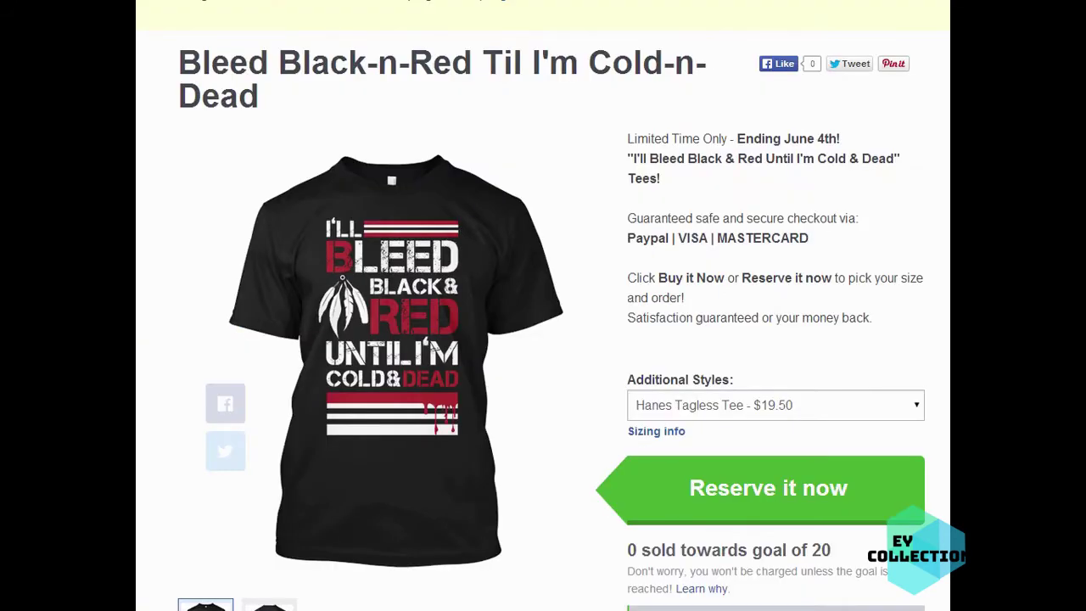
scroll(543, 340, "up", 3)
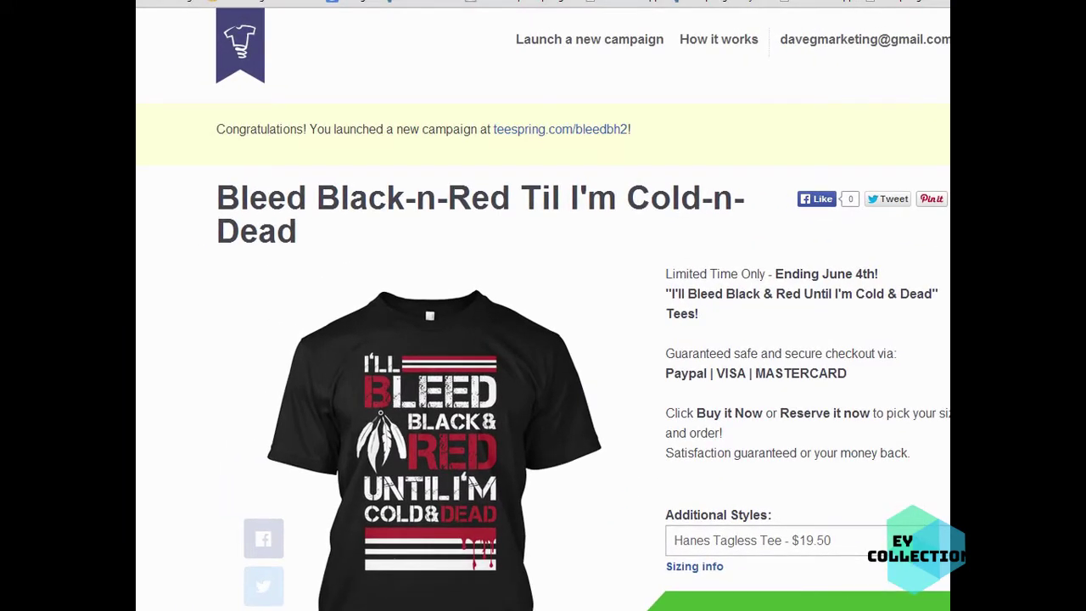
right_click(250, 2)
left_click(303, 31)
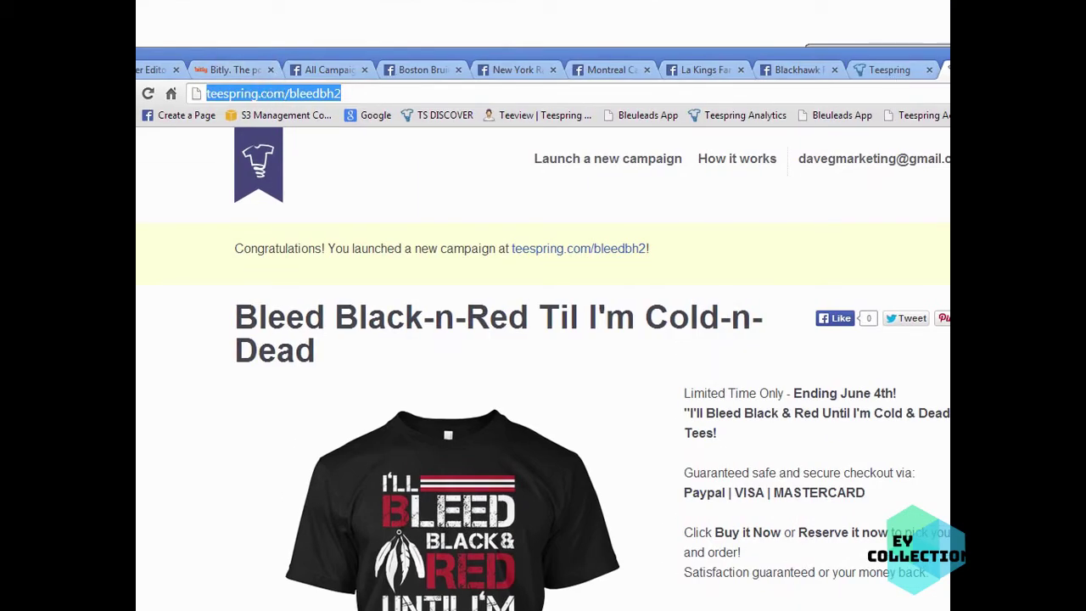
key("alt+Tab")
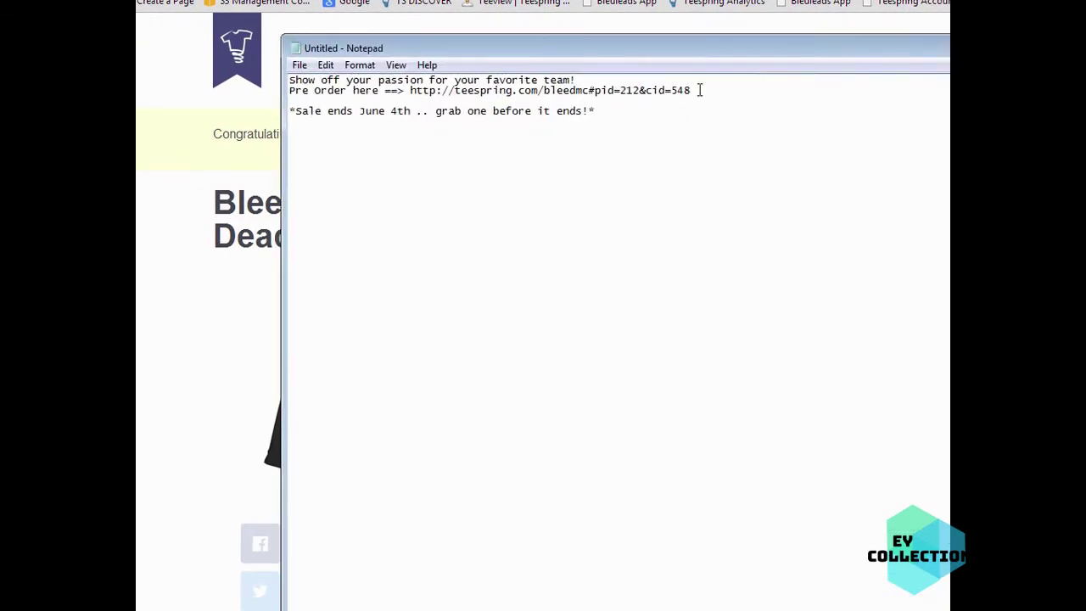
left_click_drag(696, 90, 412, 90)
right_click(413, 92)
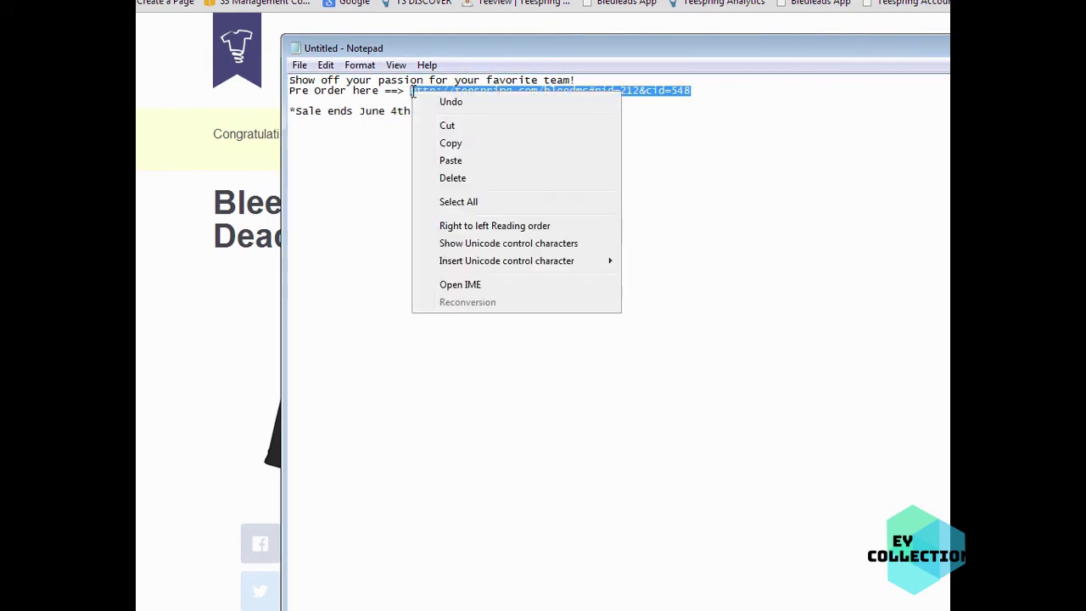
left_click(471, 162)
Step: Copy the whole Notepad text and paste it as a new status on the Blackhawk Fans Facebook page
left_click_drag(594, 111, 288, 71)
key("alt+Tab")
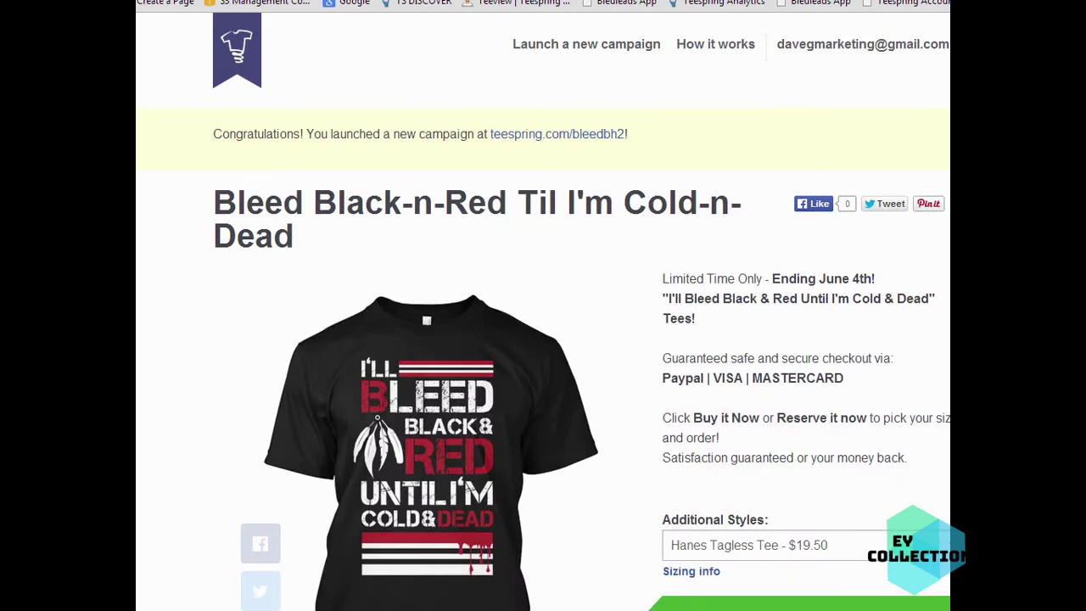
key("ctrl+Tab")
scroll(861, 372, "down", 3)
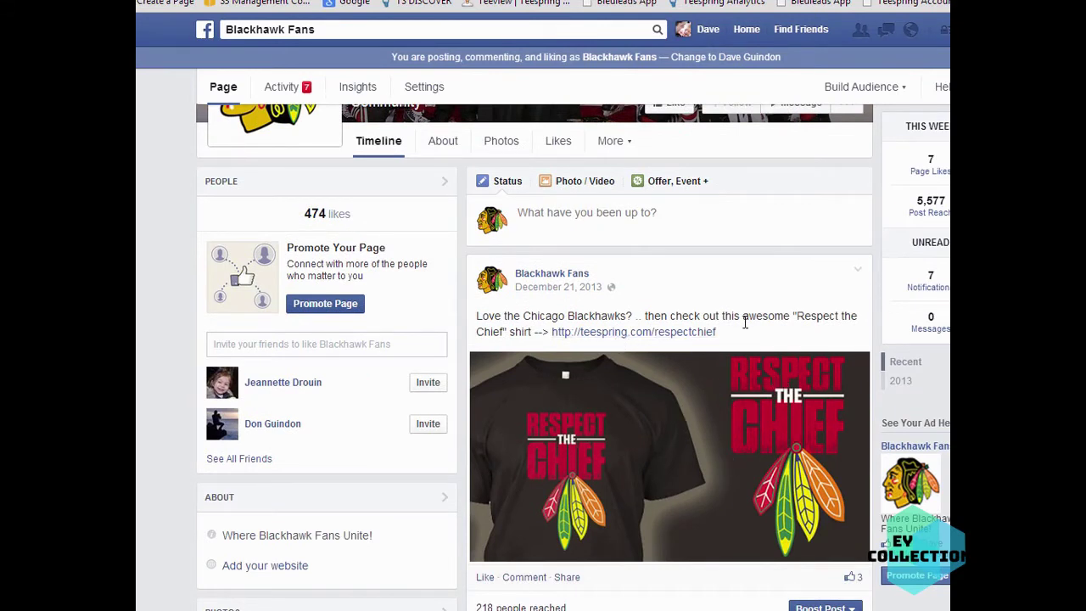
left_click(550, 212)
key("ctrl+v")
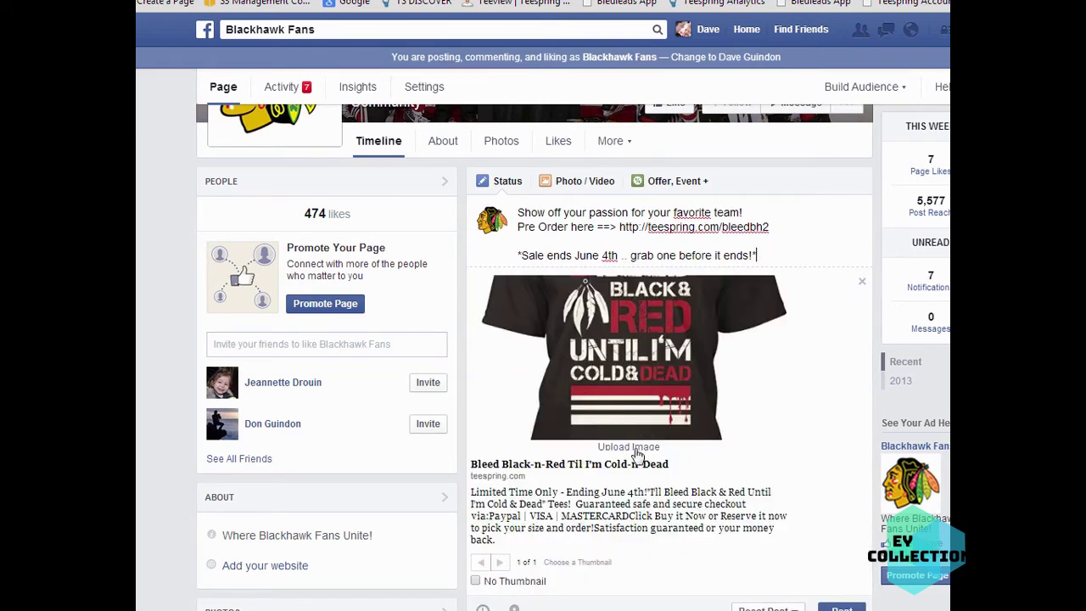
Step: Upload ad-1.png from the ads folder as the image of the post's link preview
left_click(628, 448)
double_click(362, 64)
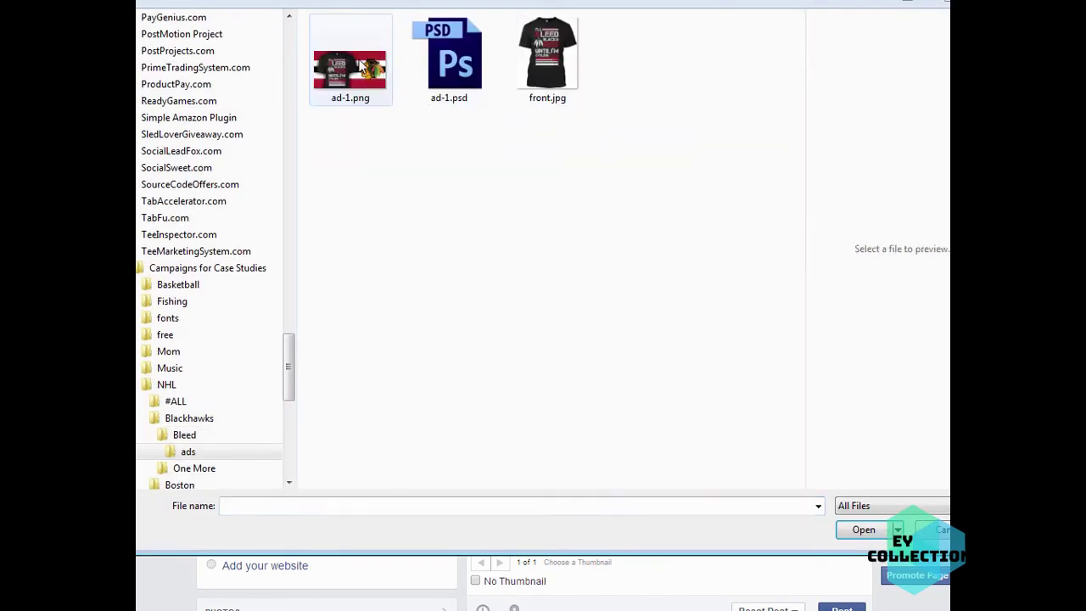
double_click(545, 53)
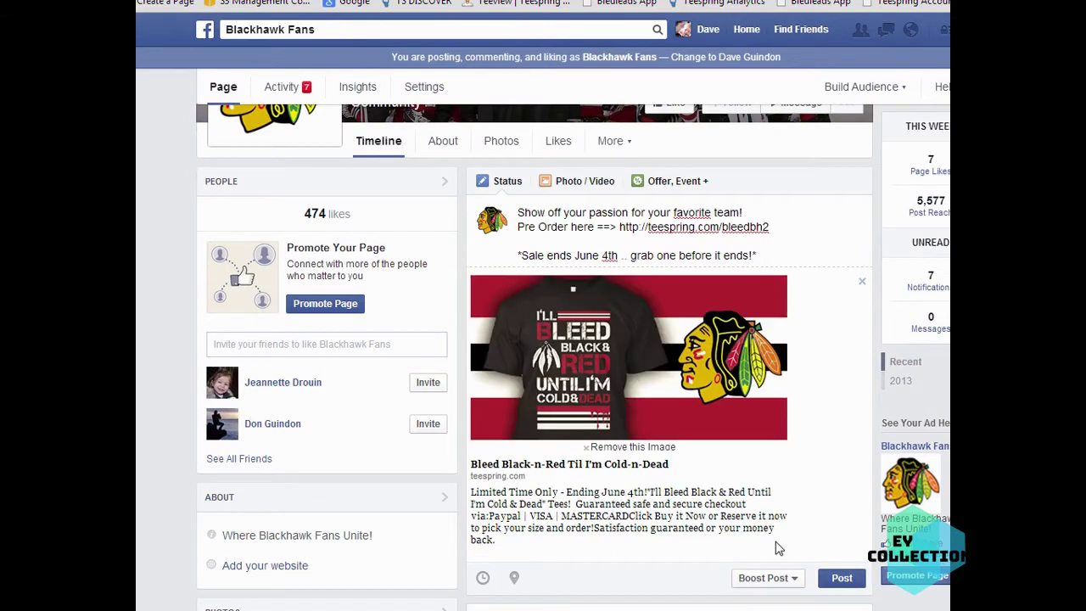
Step: Compare the draft post with the older "Respect the Chief" post and its banner, and close blackhawks-respect-2.psd in Photoshop
scroll(534, 356, "down", 4)
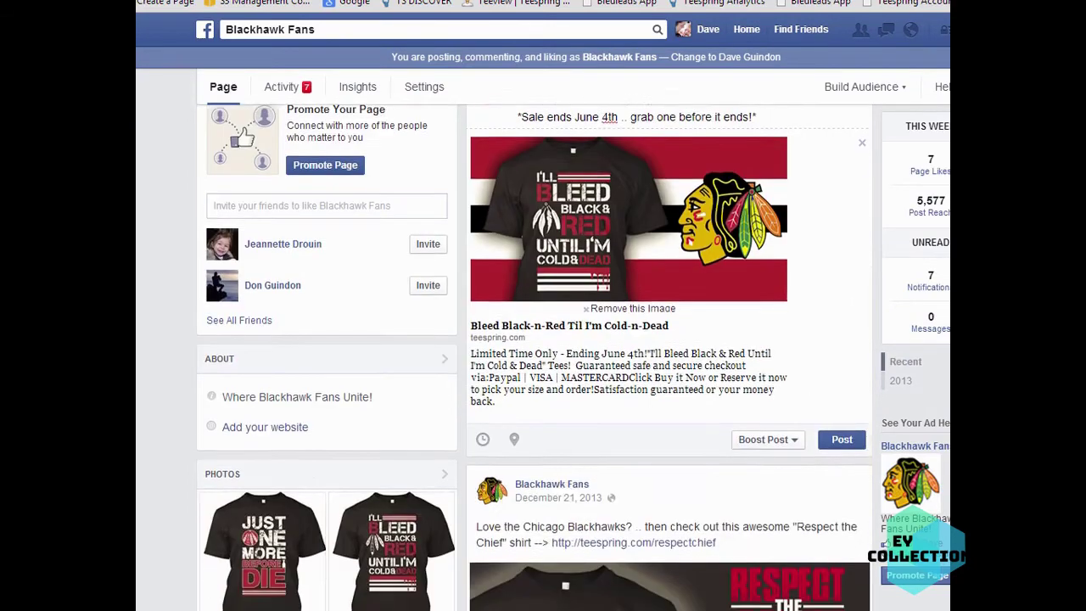
scroll(535, 356, "up", 4)
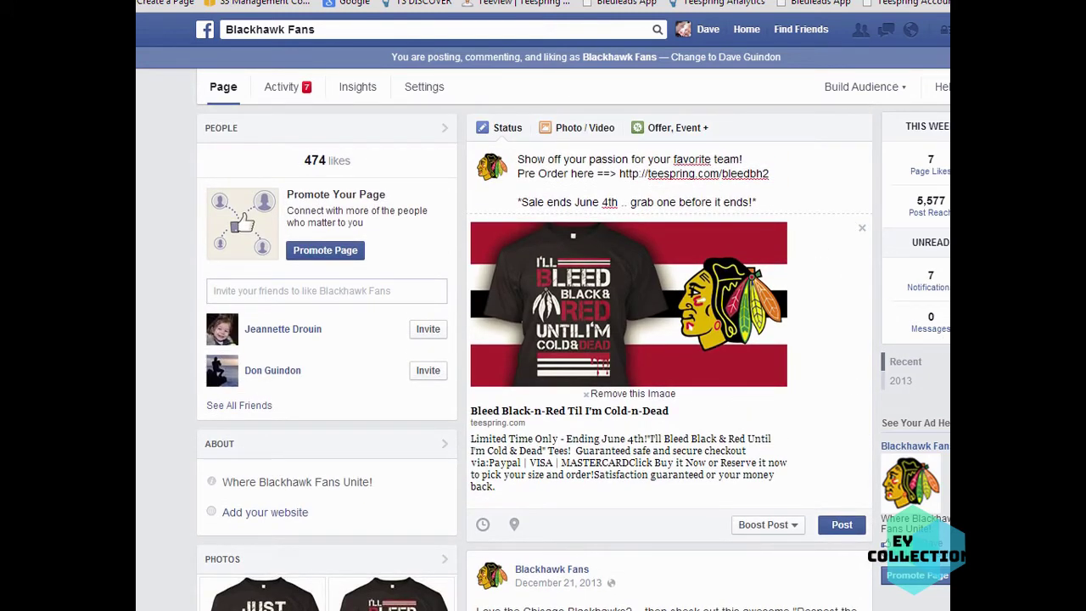
scroll(542, 356, "down", 3)
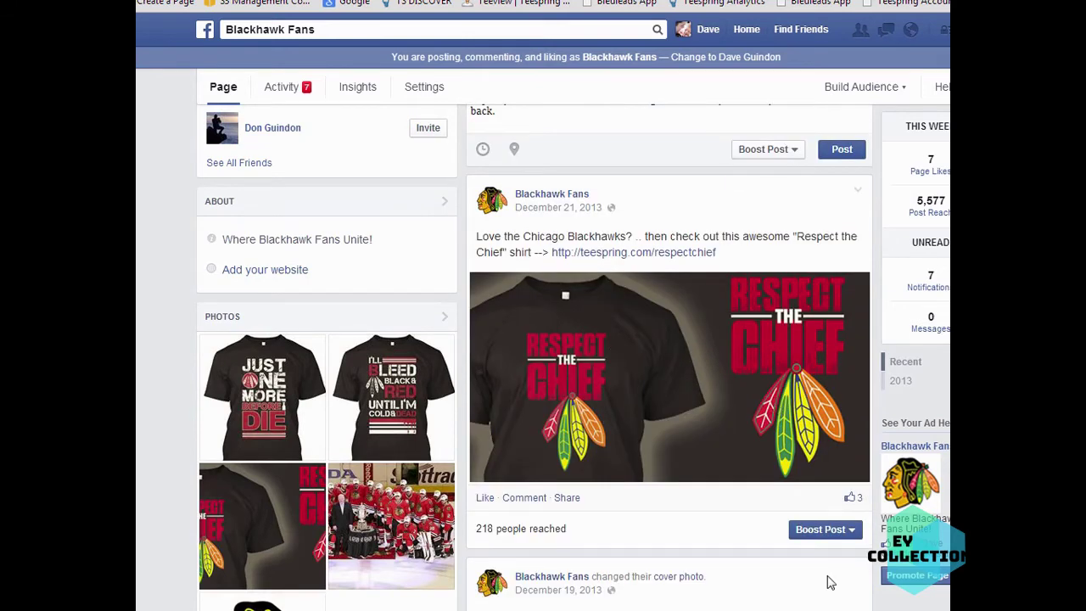
scroll(543, 357, "up", 3)
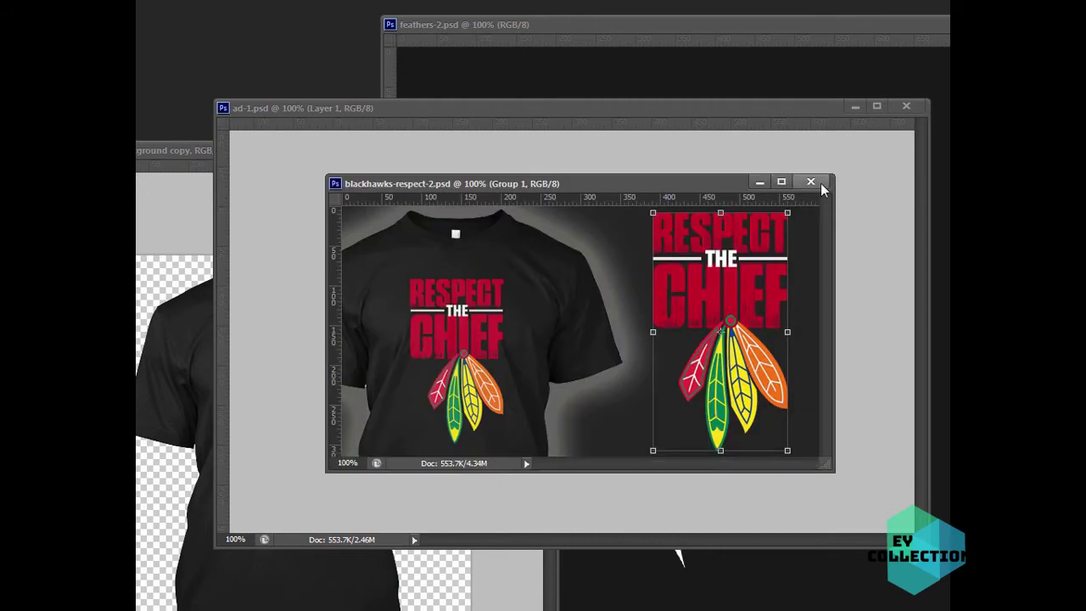
left_click(820, 182)
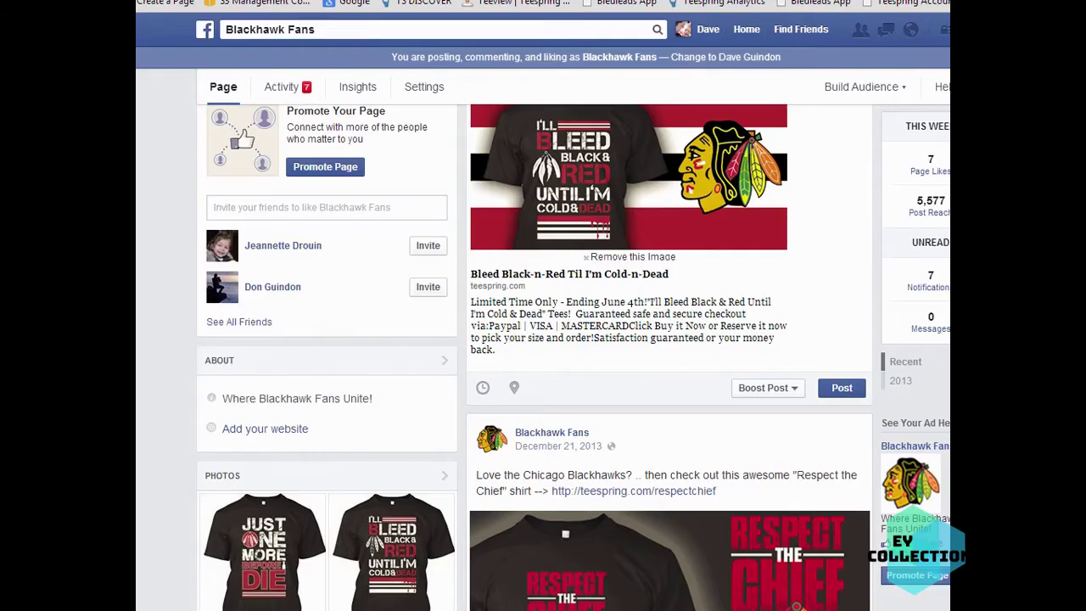
Step: Change the link preview's headline to "BUY HERE FOR ONLY $19.50"
scroll(627, 339, "up", 2)
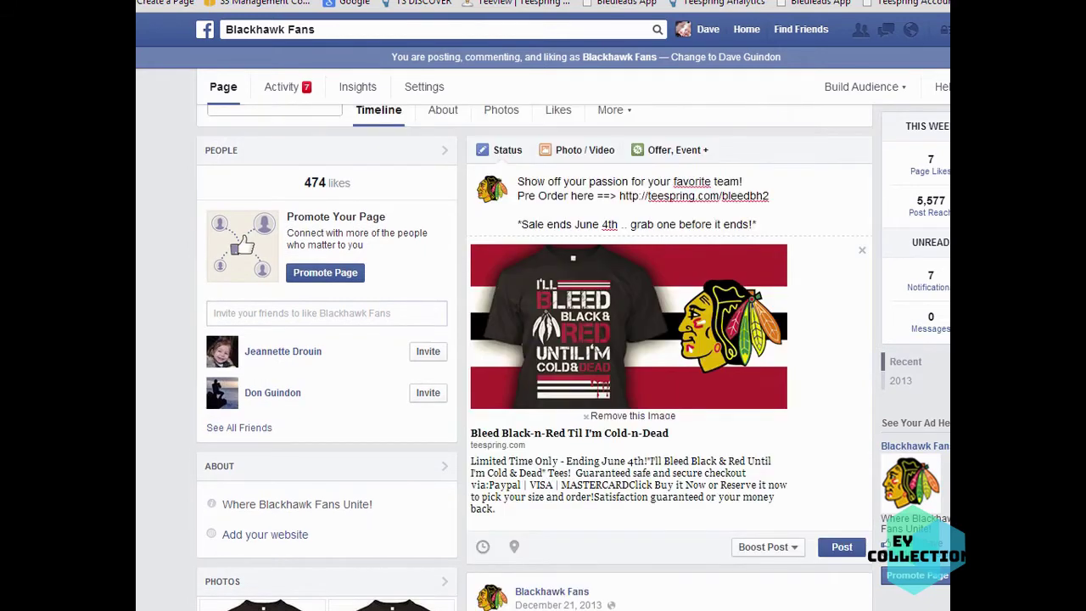
left_click(592, 438)
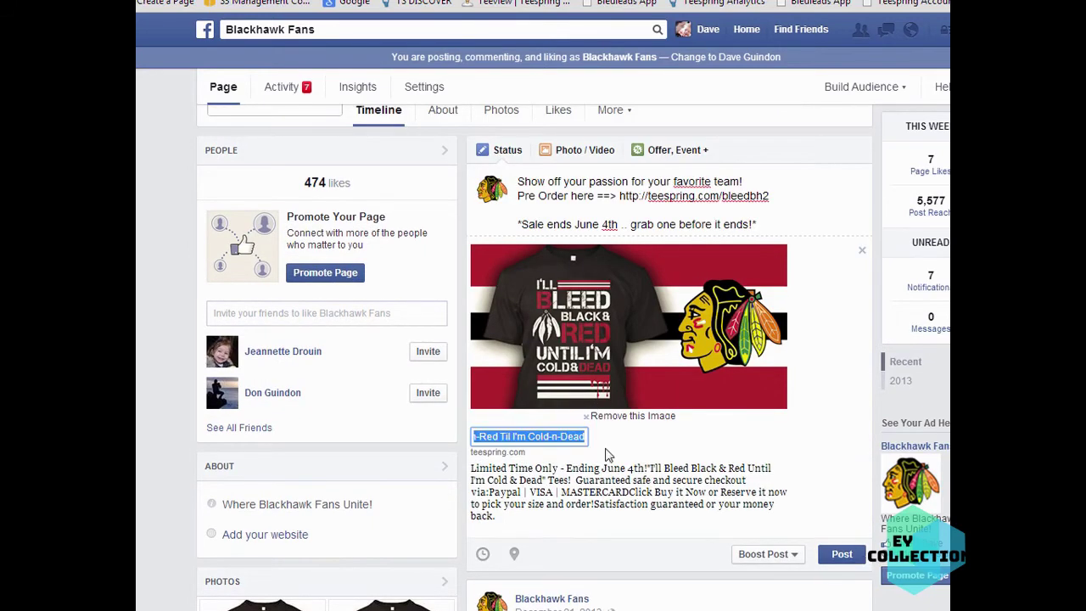
type("BUY")
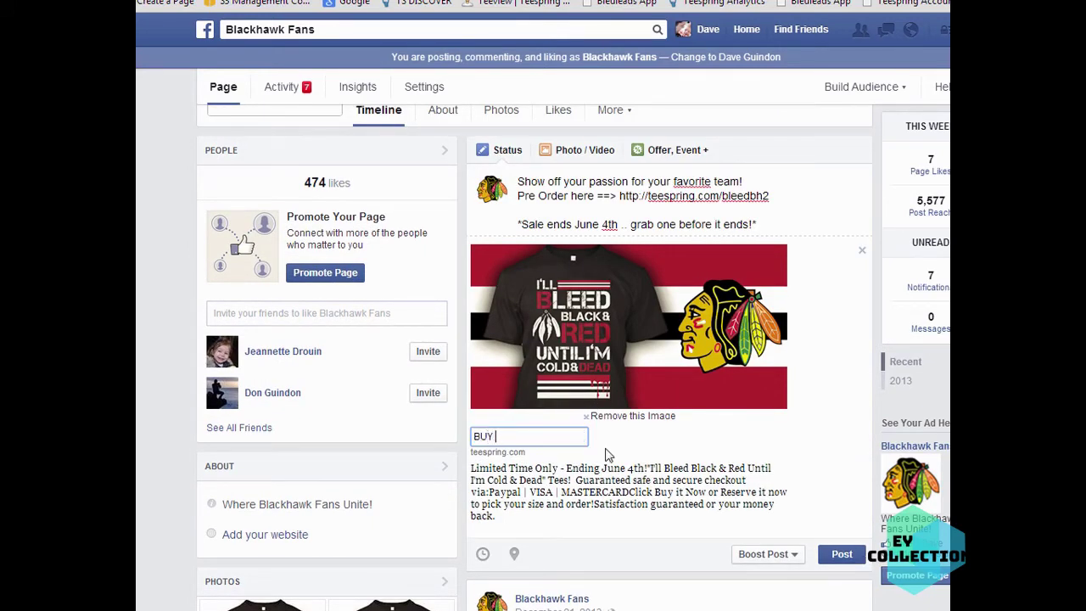
type(" HERE FOR ONLY $19.50")
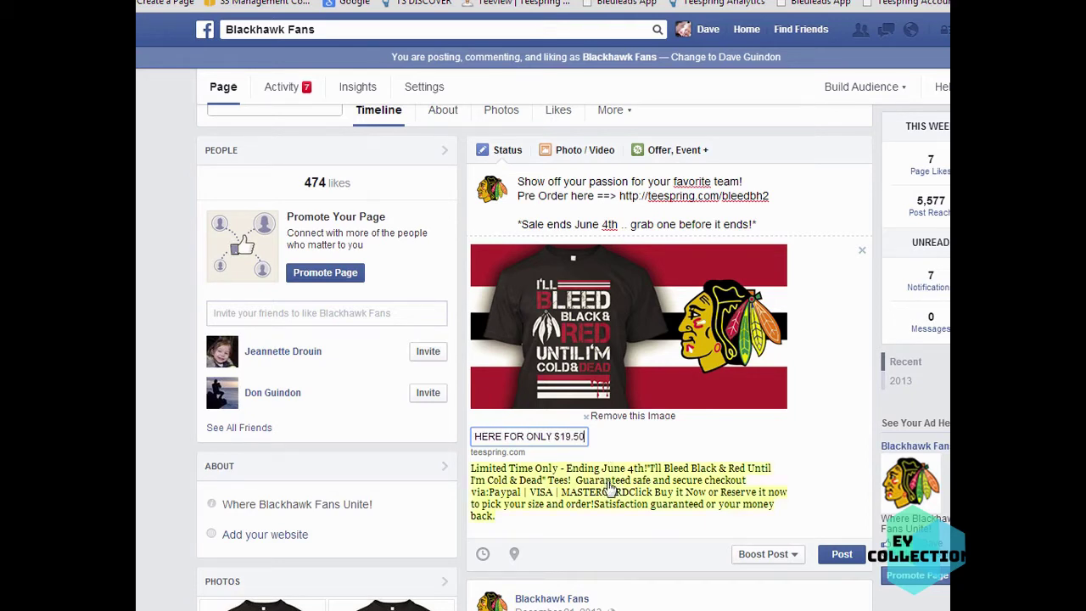
Step: Replace the link preview's description with "Sale ends June 4th. More shirt styles available, CLICK HERE!"
left_click(608, 488)
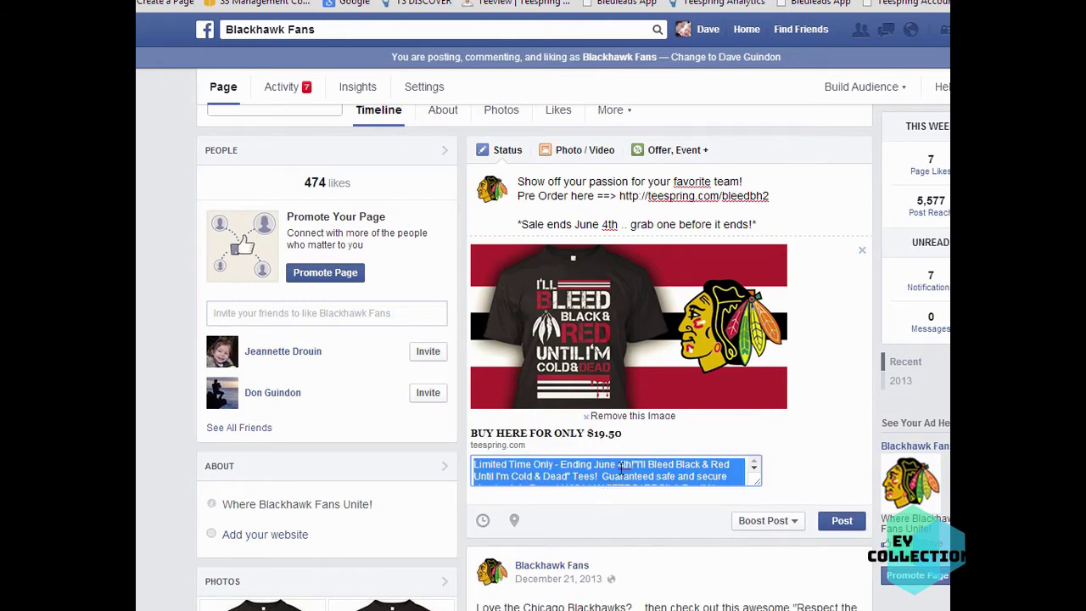
type("Sale Ends")
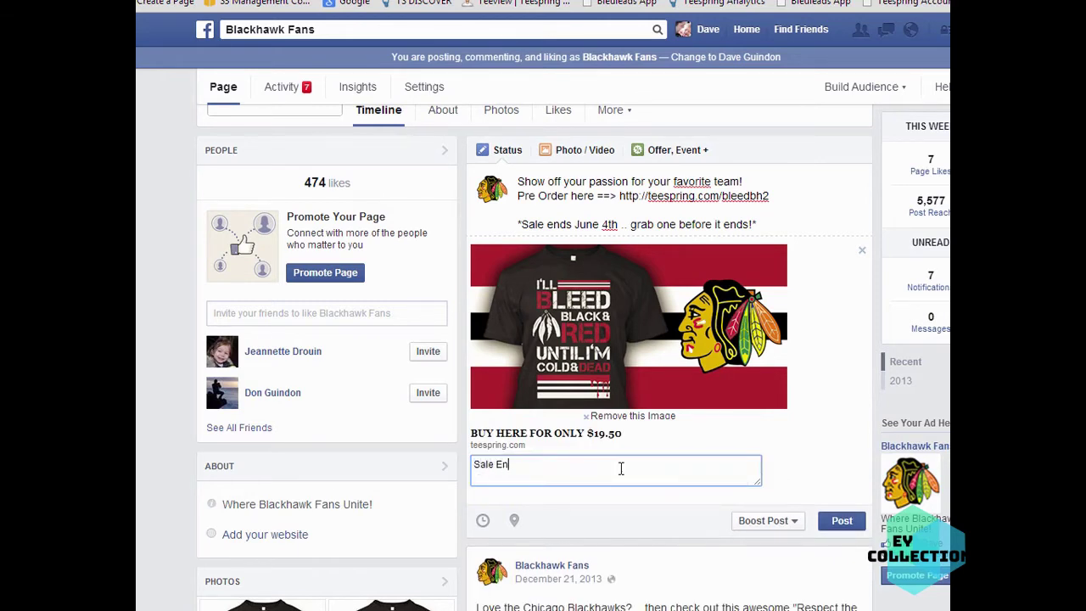
key("BackSpace")
key("BackSpace")
key("BackSpace")
type("nds June 4th. More shirt style")
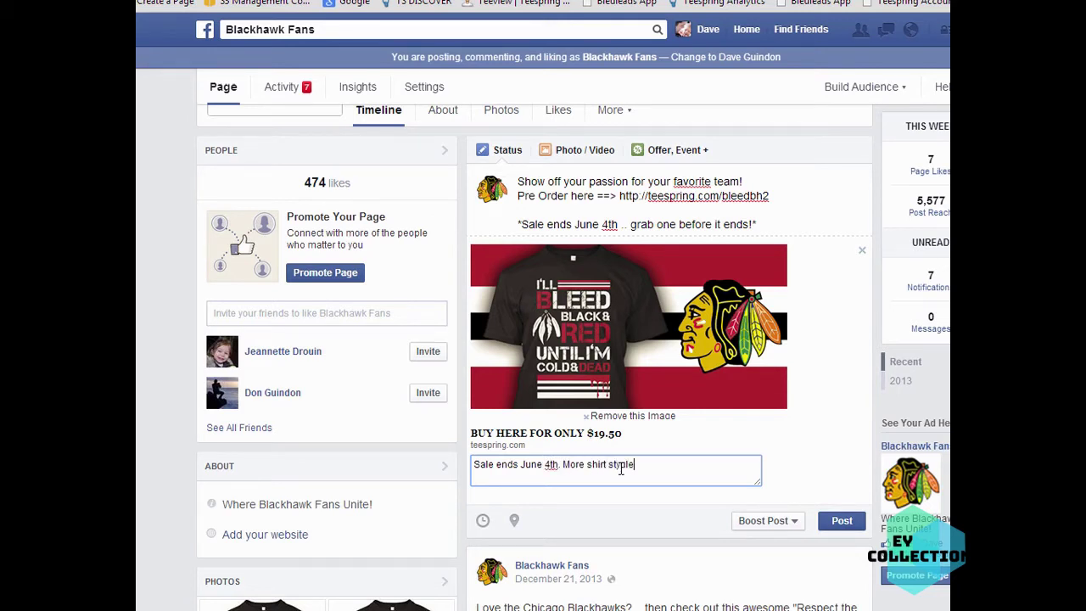
type("s available. CLICK HERE!")
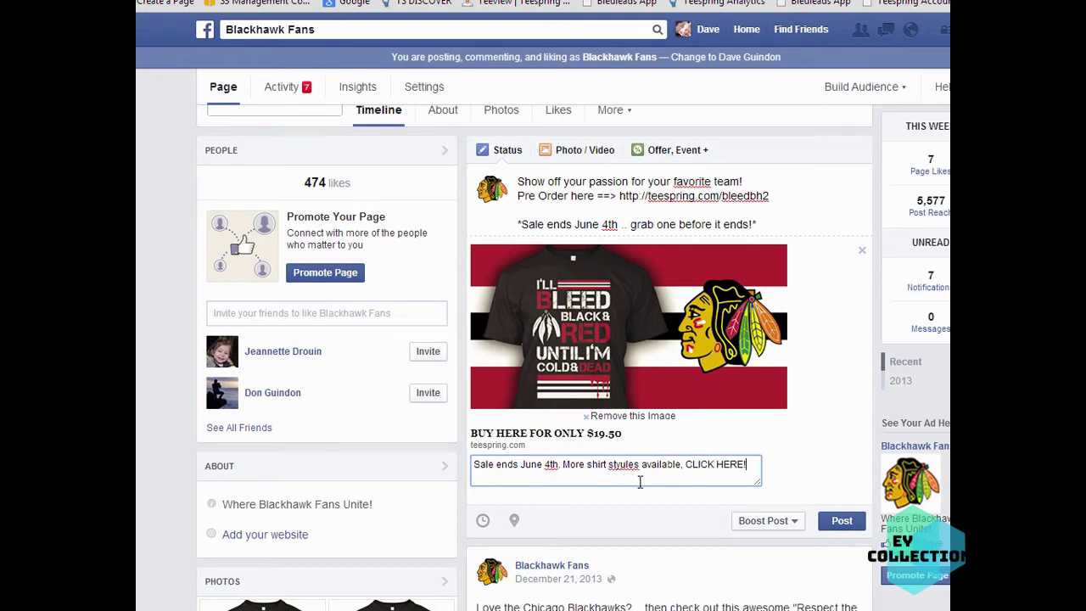
left_click(625, 467)
key("BackSpace")
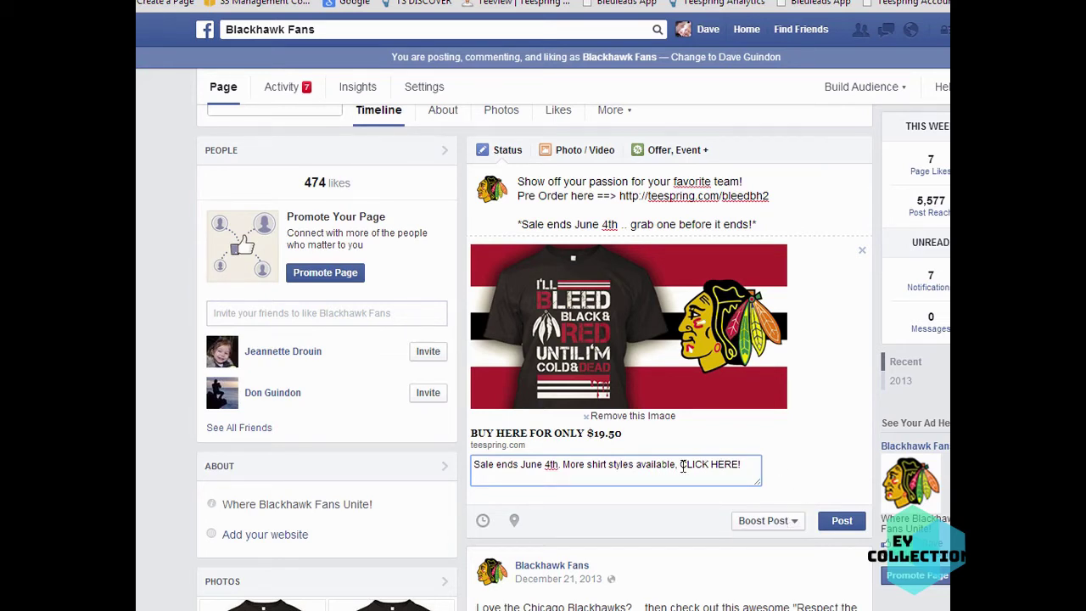
Step: Change the link preview's headline to "PRE-ORDER HERE FOR ONLY $19.50"
left_click(804, 468)
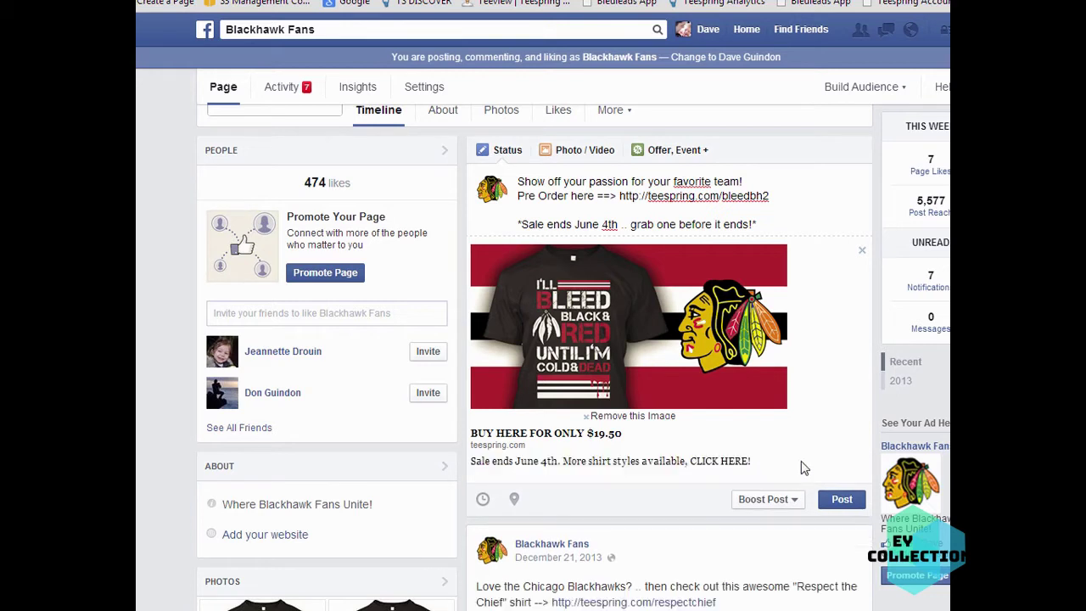
left_click(508, 435)
left_click(511, 437)
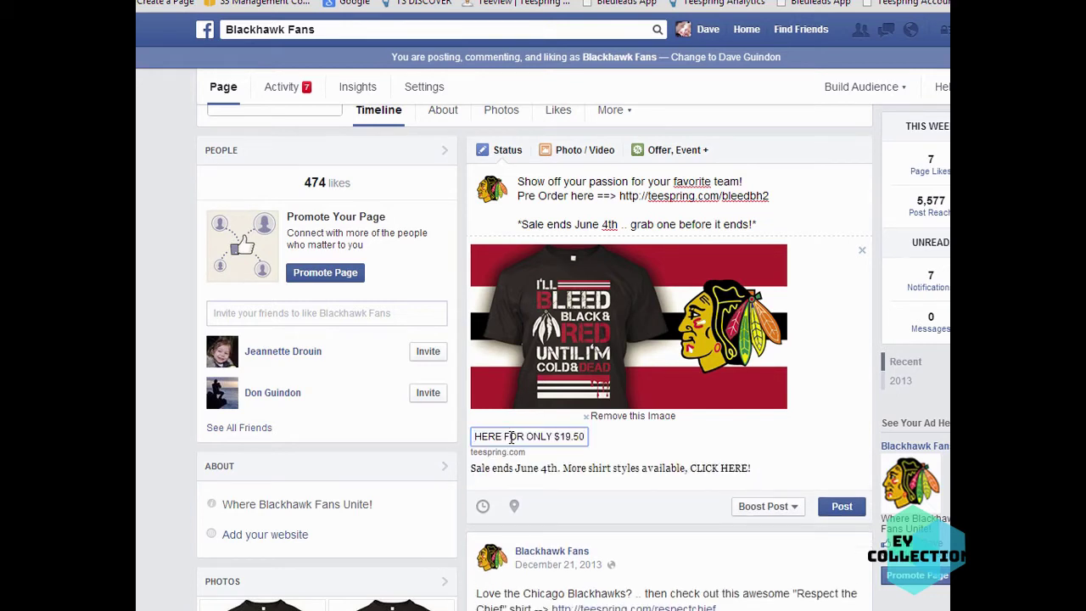
key("Home")
key("Delete")
key("Delete")
key("Delete")
key("Delete")
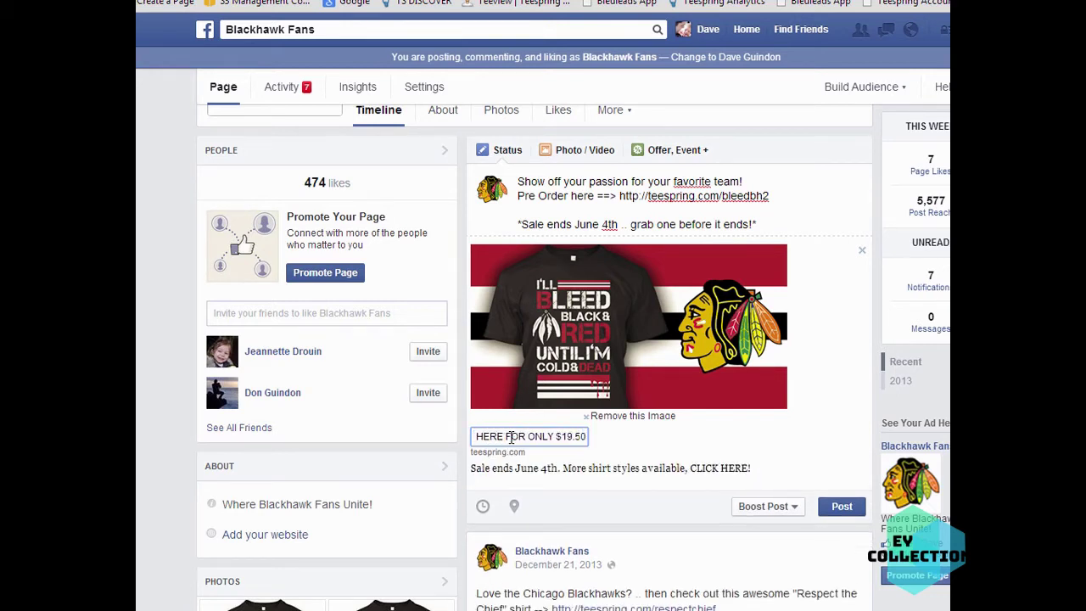
type("PRE")
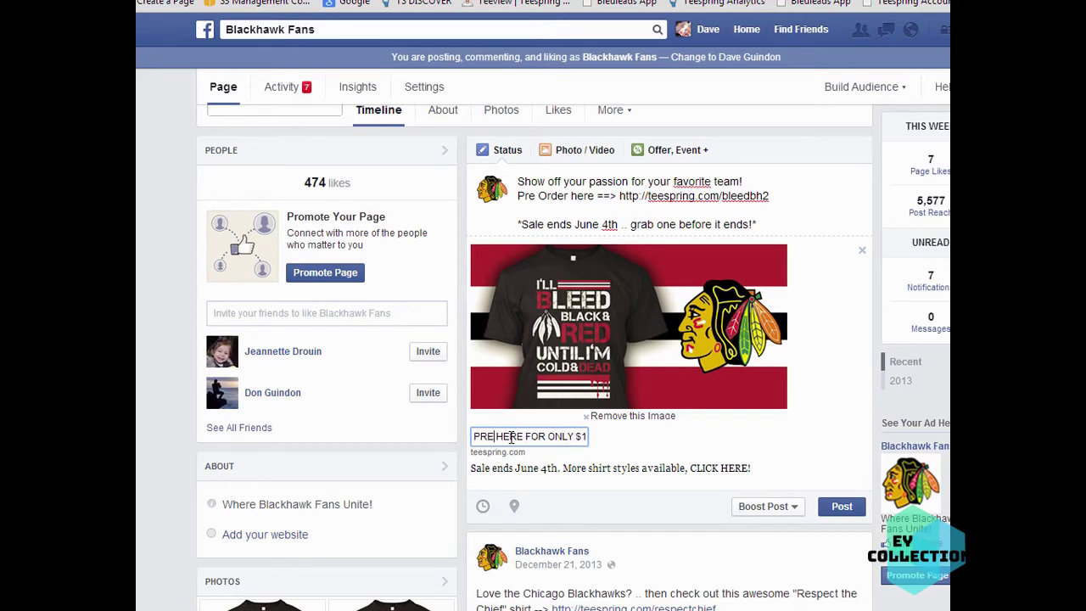
type("-ORDER")
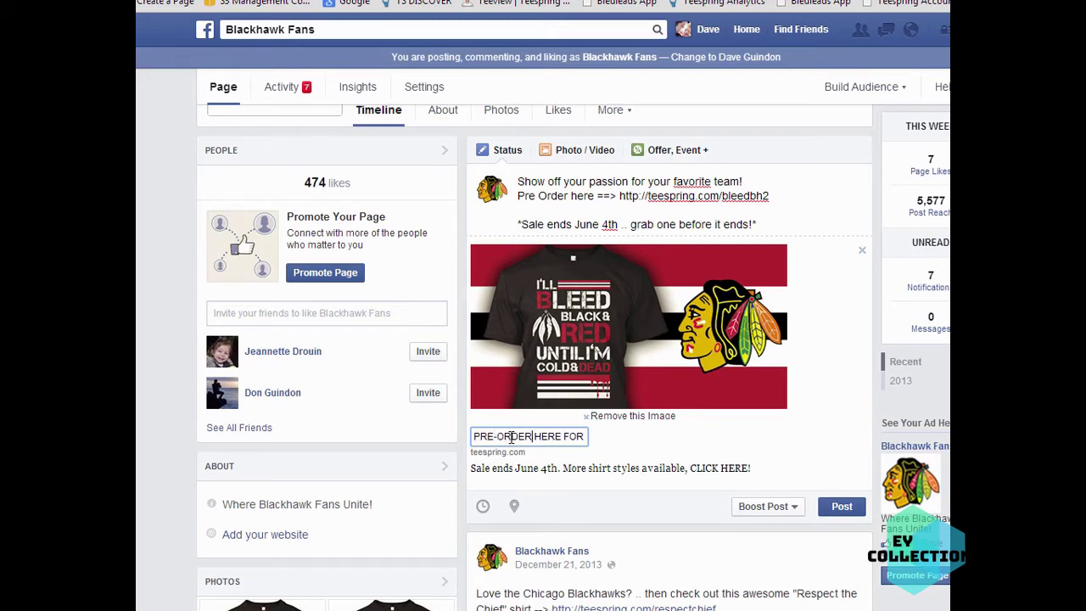
key("Return")
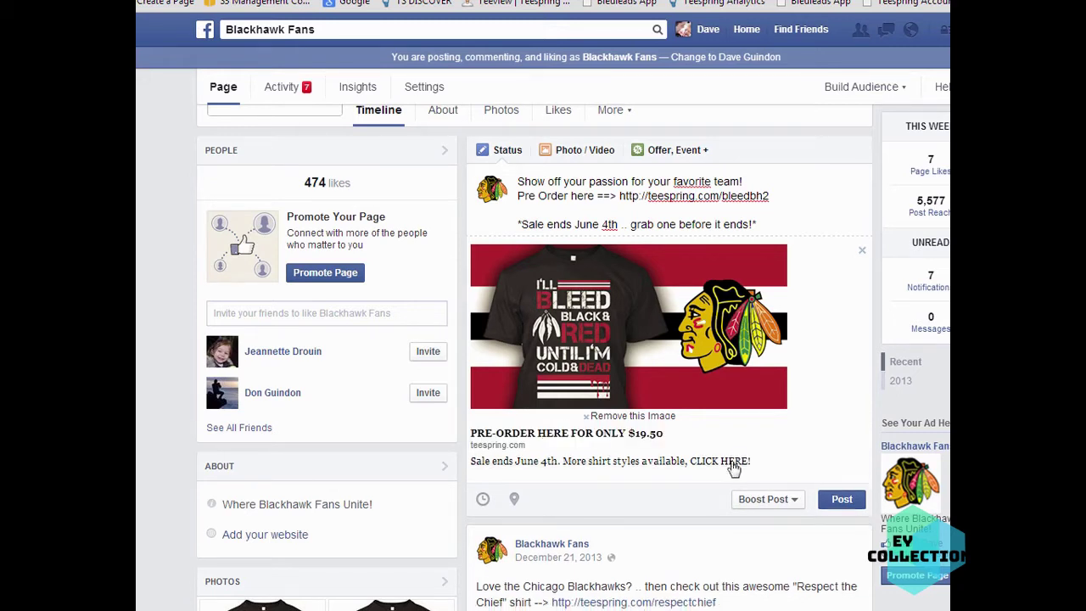
Step: Publish the T-shirt post on the Blackhawk Fans page, refresh the timeline and review the published post
left_click(841, 501)
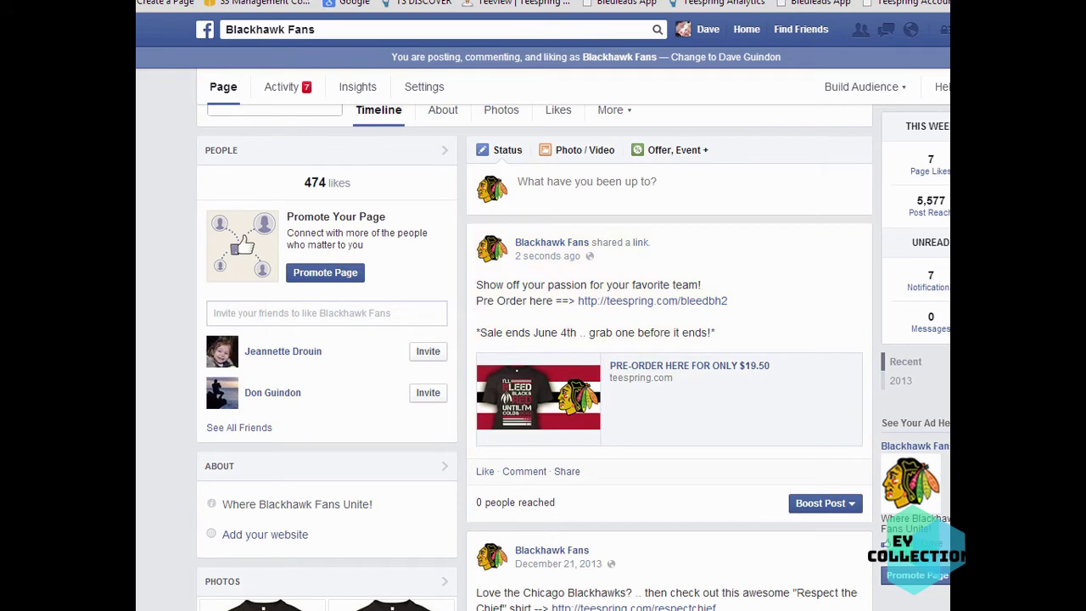
key("F5")
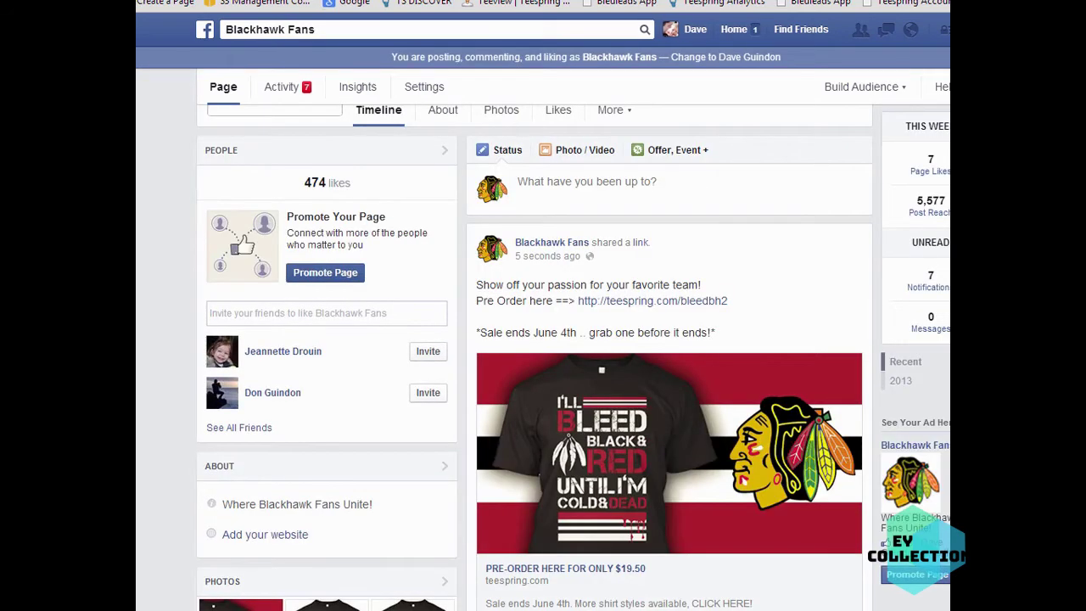
scroll(669, 356, "down", 3)
scroll(669, 356, "up", 2)
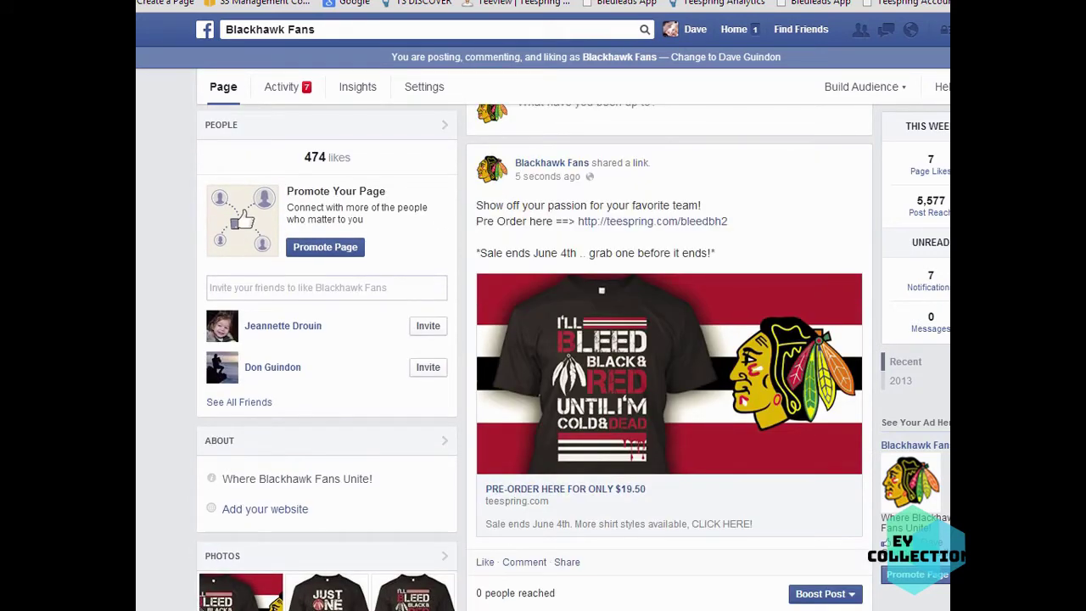
left_click(659, 359)
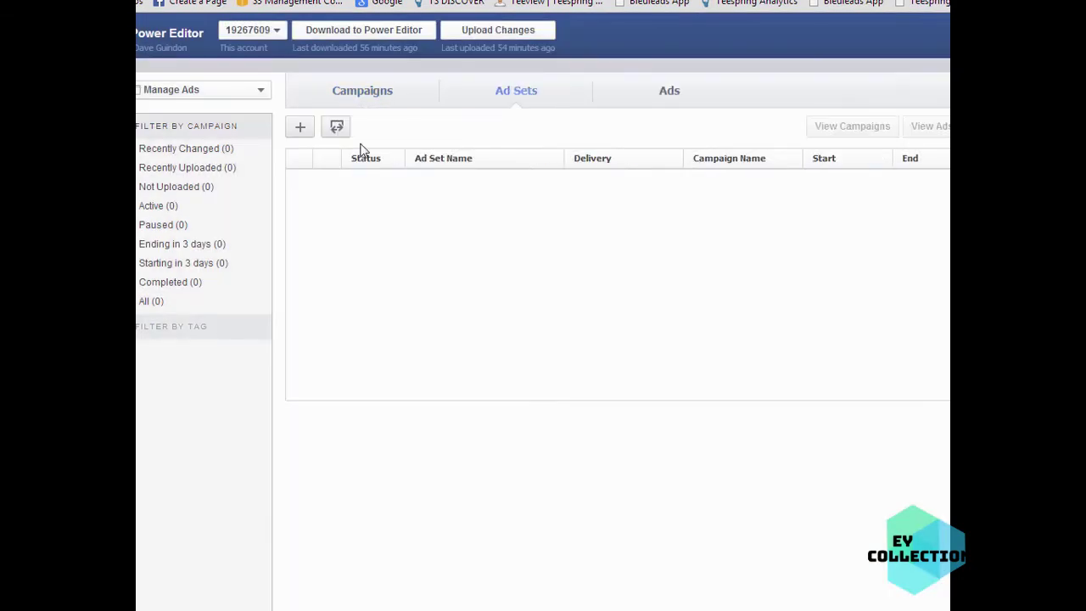
Step: Switch to Power Editor and download the ad account's data for all campaigns from the start of time
left_click(363, 30)
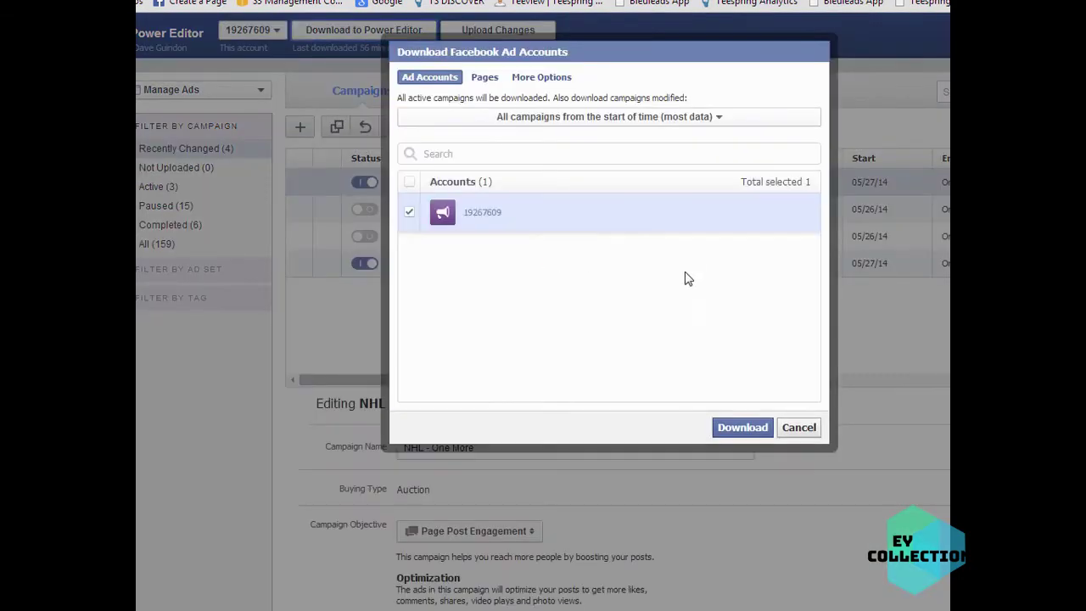
left_click(745, 428)
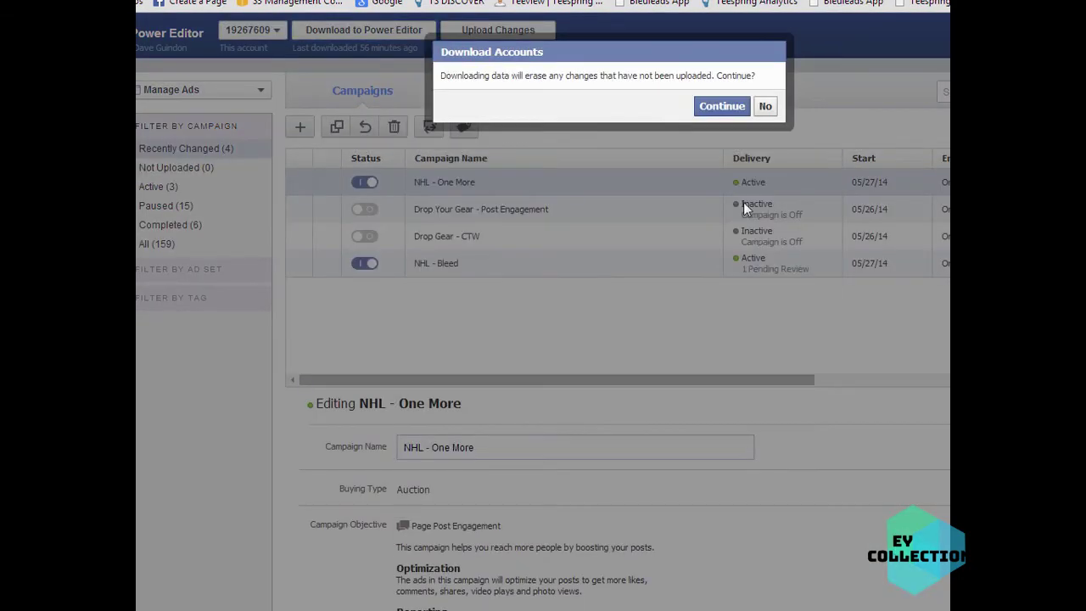
left_click(722, 107)
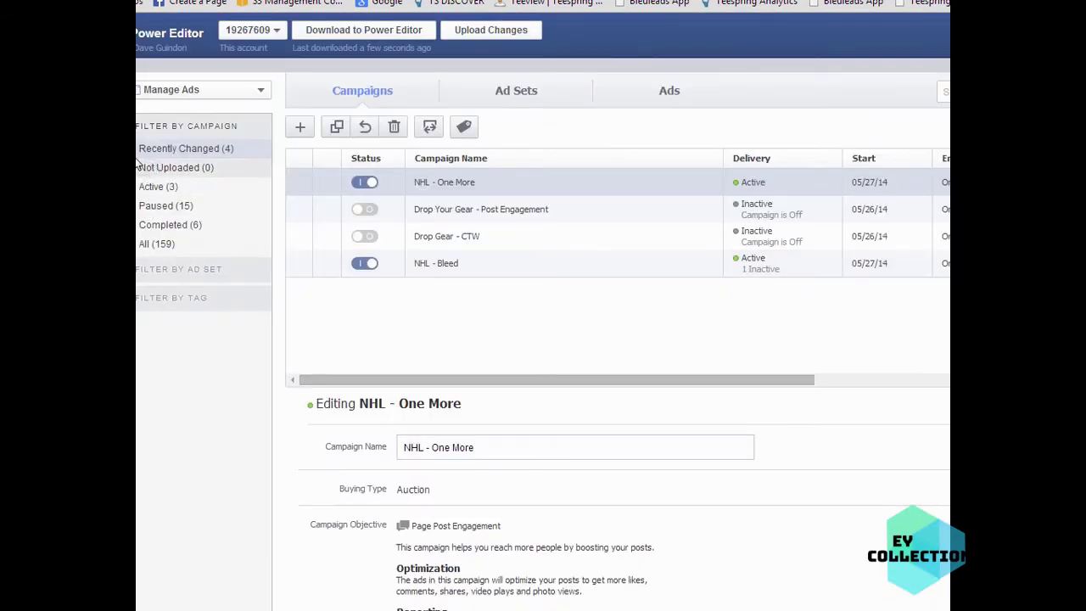
Step: Duplicate the "Blackhawks - bleed" ad set of the active NHL - Bleed campaign into that same campaign
left_click(154, 186)
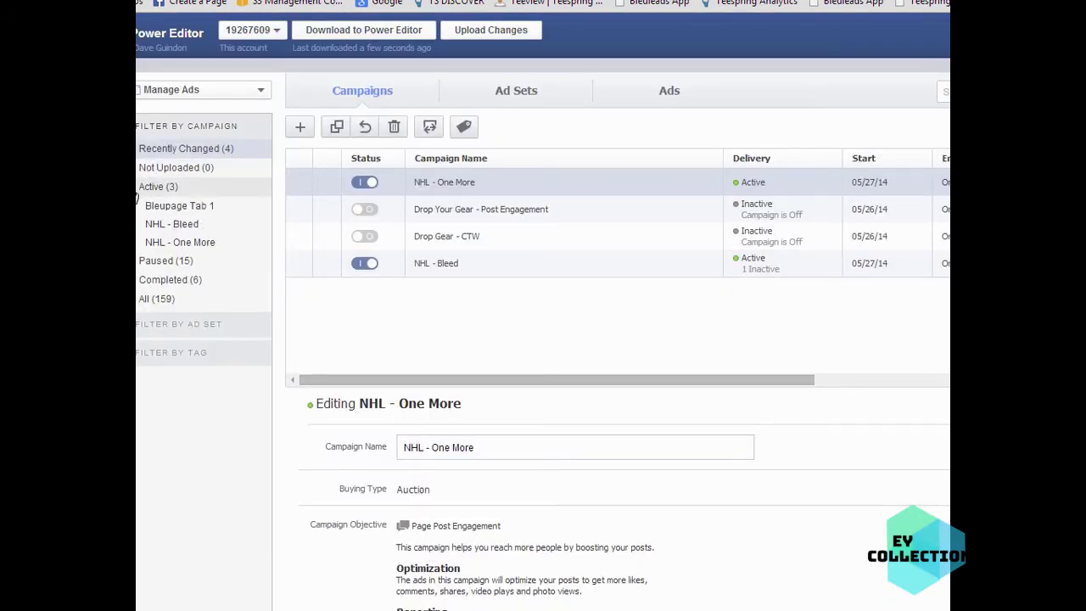
left_click(176, 225)
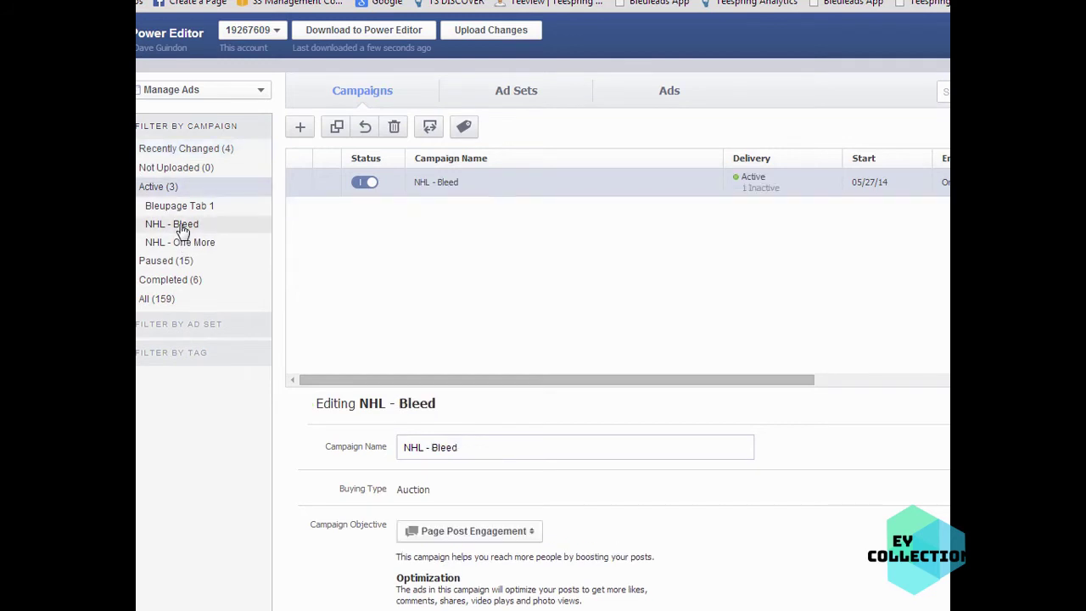
left_click(517, 94)
left_click(520, 193)
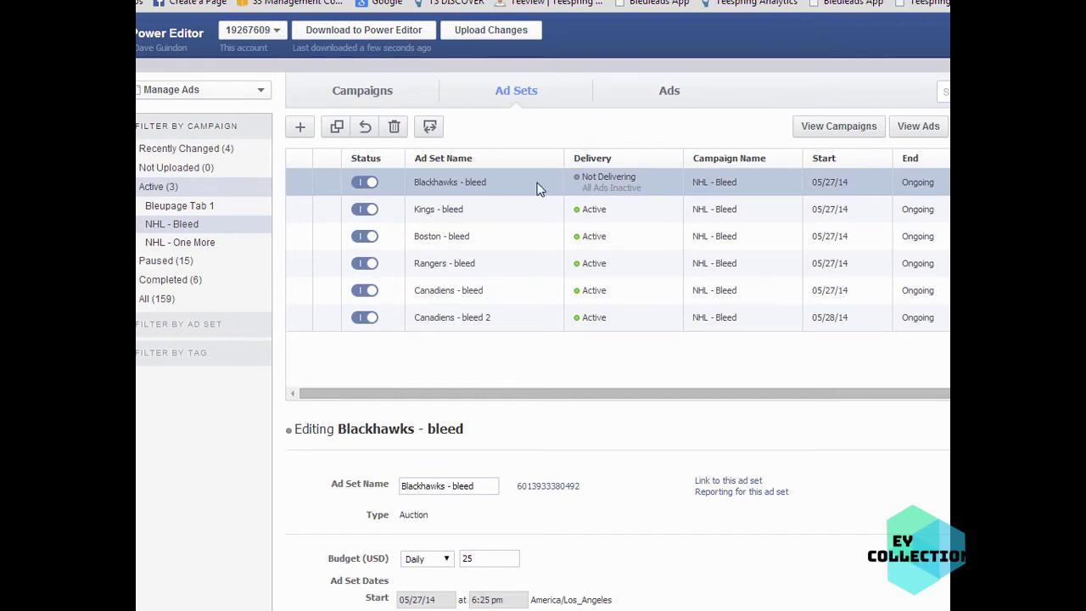
left_click(337, 128)
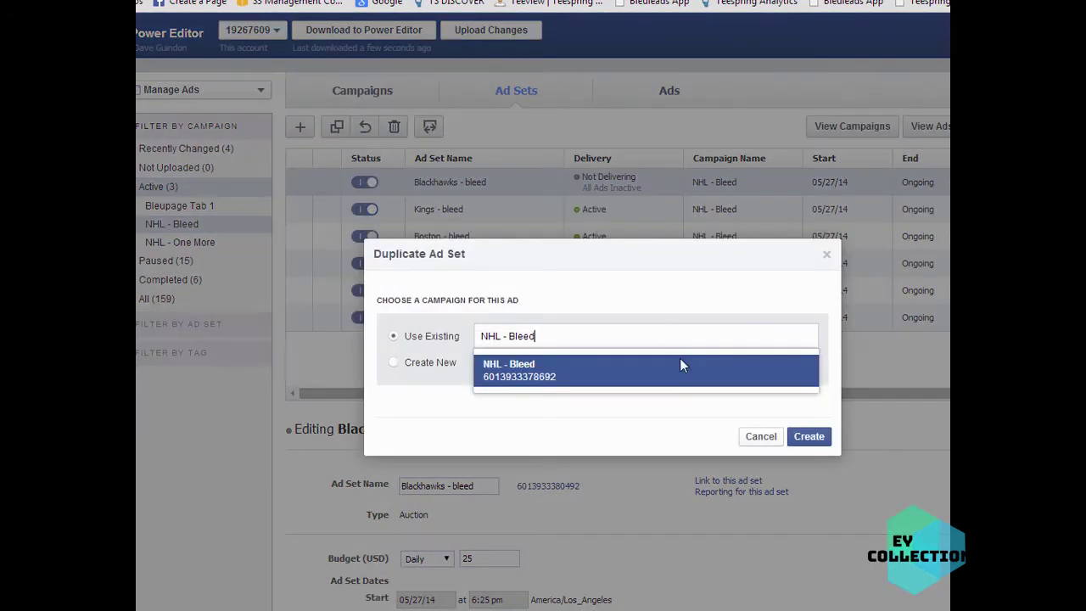
left_click(820, 438)
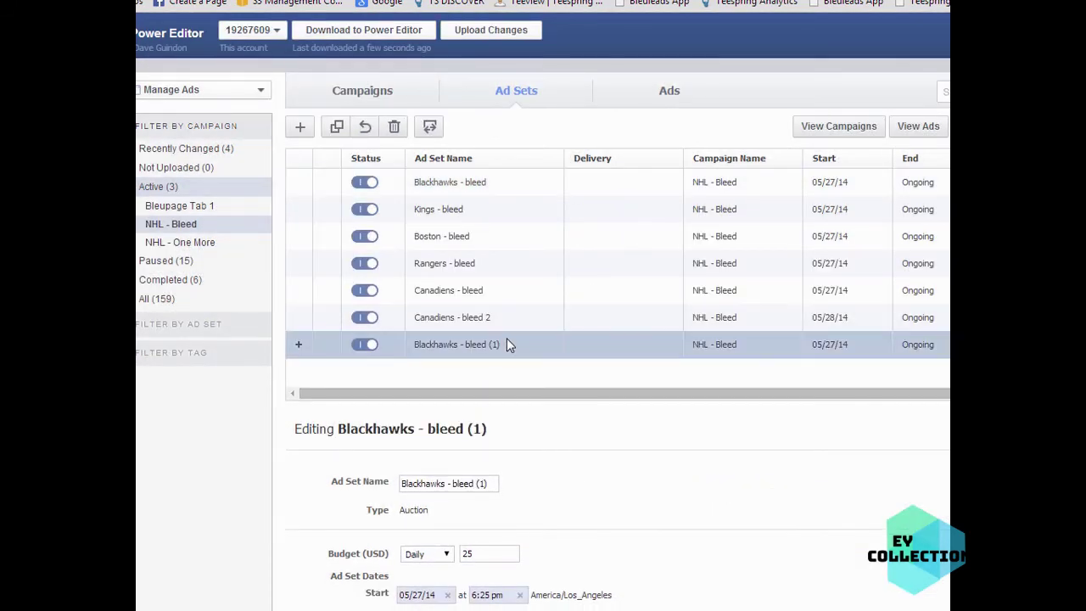
Step: Rename the duplicated ad set as "Blackhawks - bleed 2"
left_click_drag(489, 483, 477, 483)
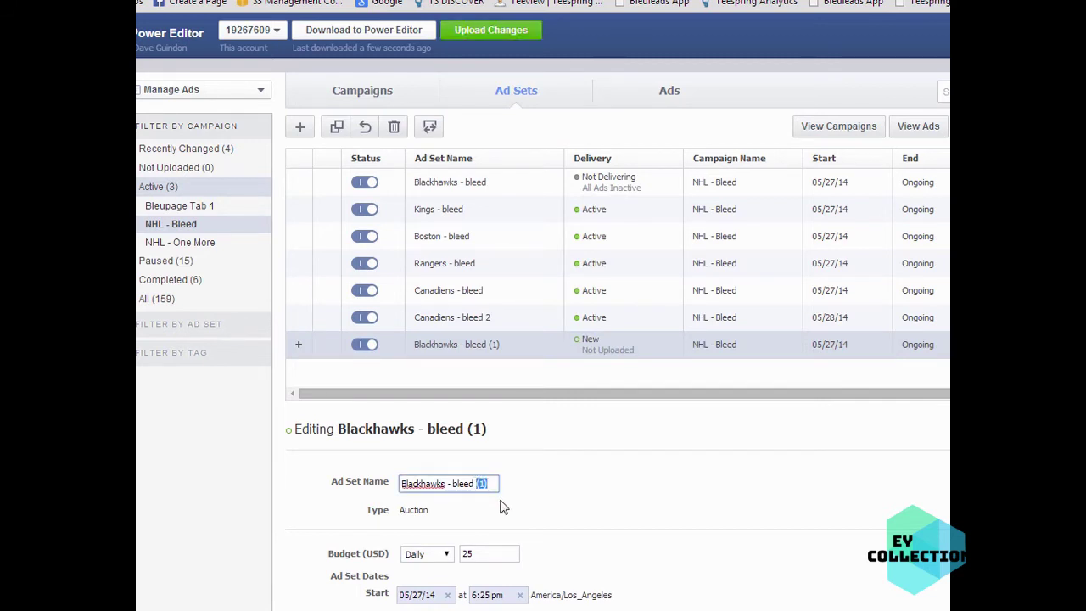
type("2")
left_click(494, 553)
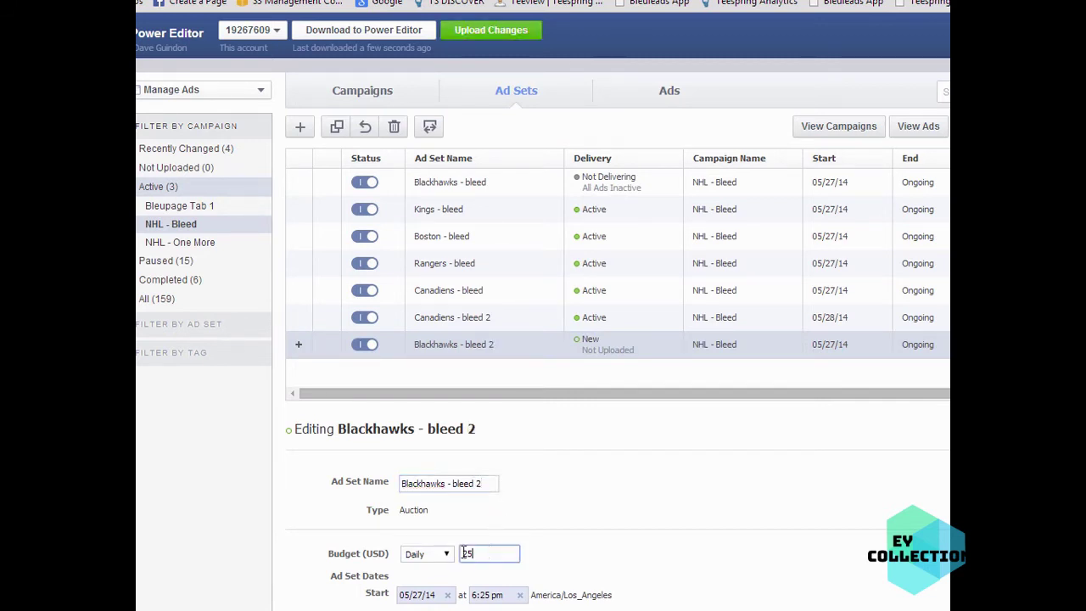
left_click(629, 519)
Step: Set the new blackhawks ad's page post to the just-published "Show off your passion for your favorite team!" post linking to teespring.com/bleedbh2
left_click(669, 92)
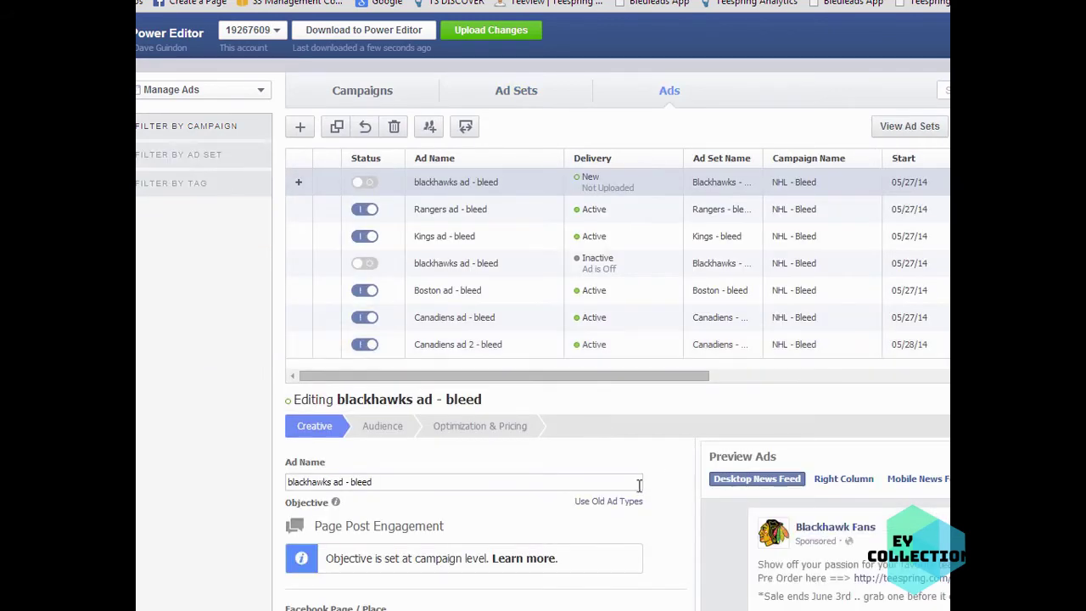
scroll(665, 534, "down", 1)
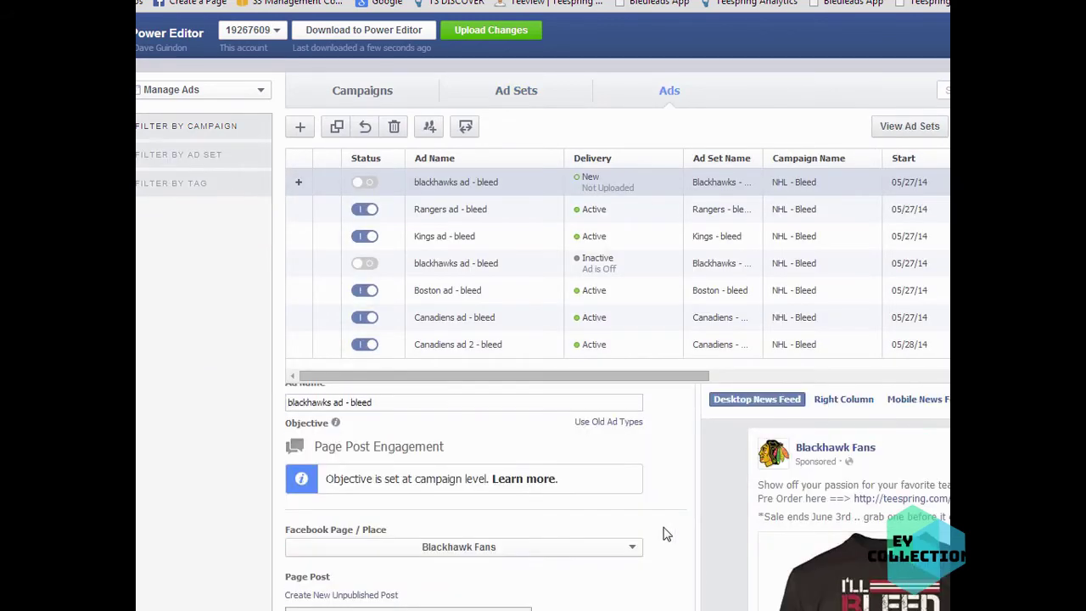
scroll(665, 533, "down", 1)
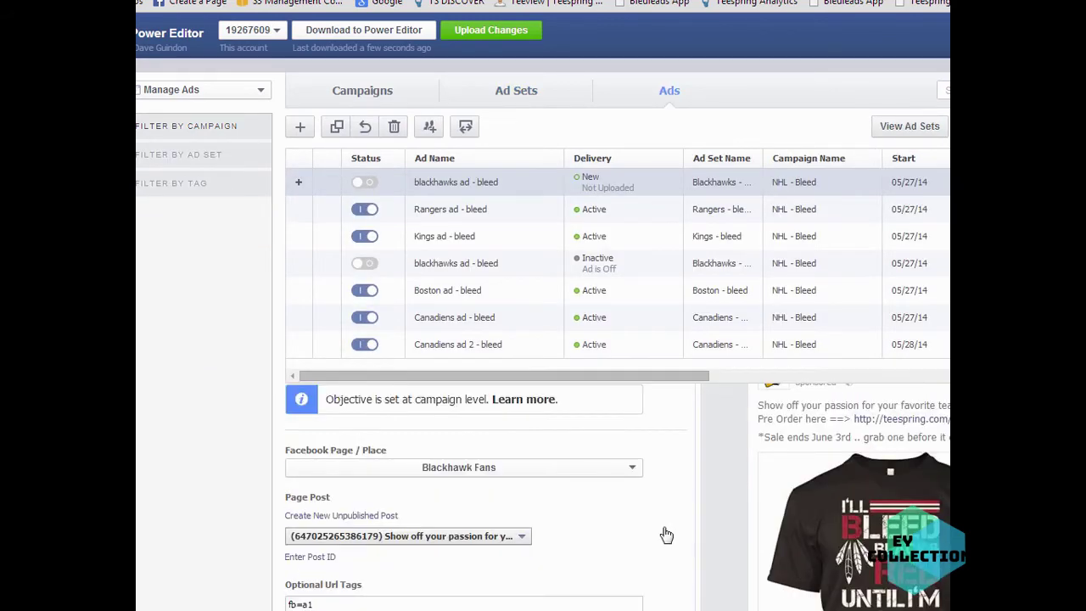
scroll(659, 509, "down", 1)
left_click(513, 458)
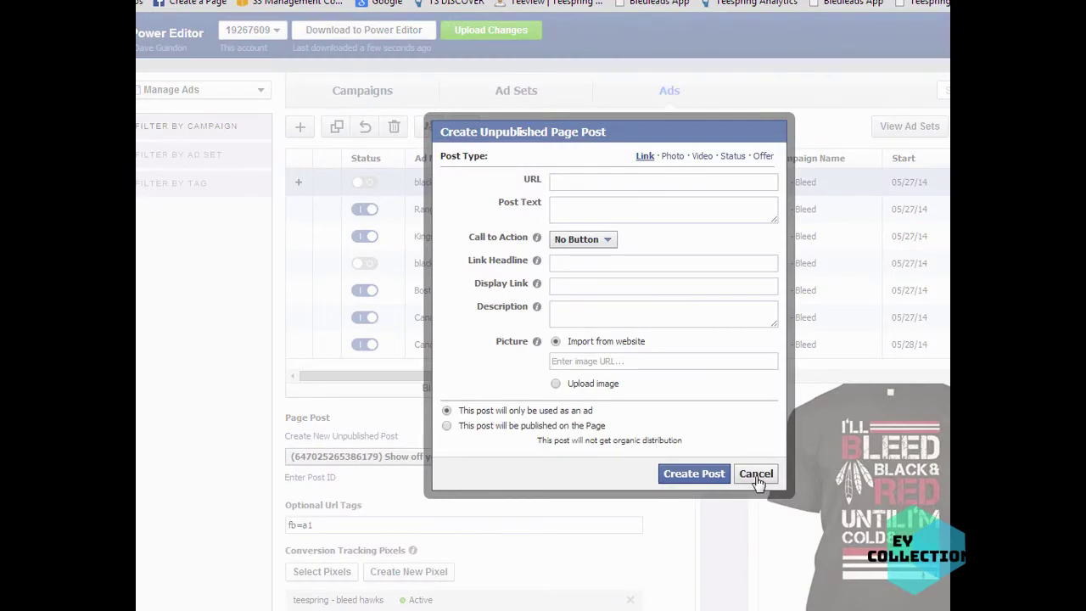
left_click(754, 472)
scroll(666, 499, "up", 1)
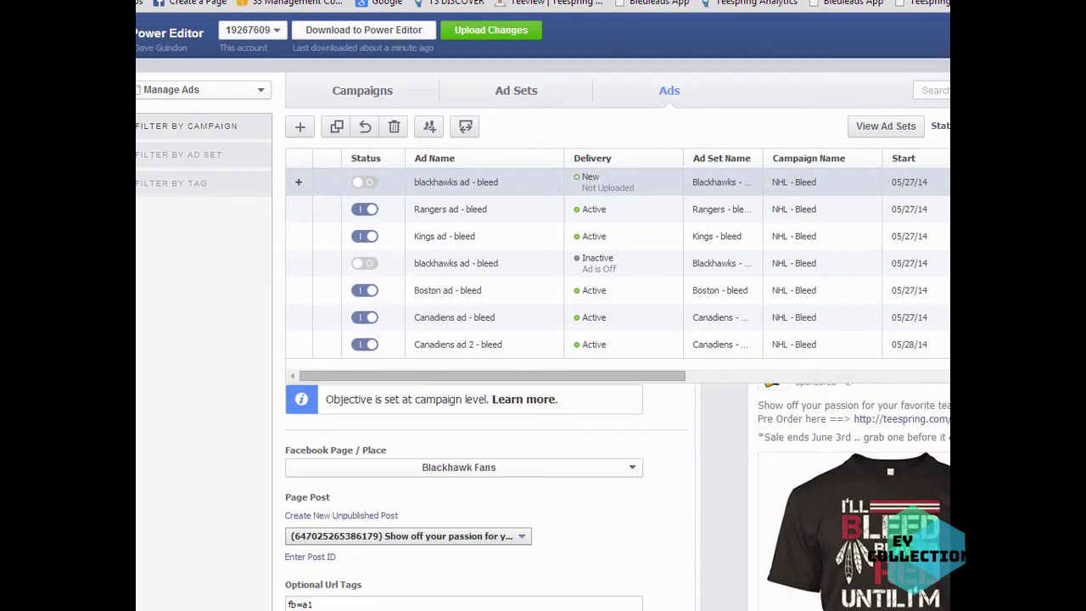
left_click(495, 538)
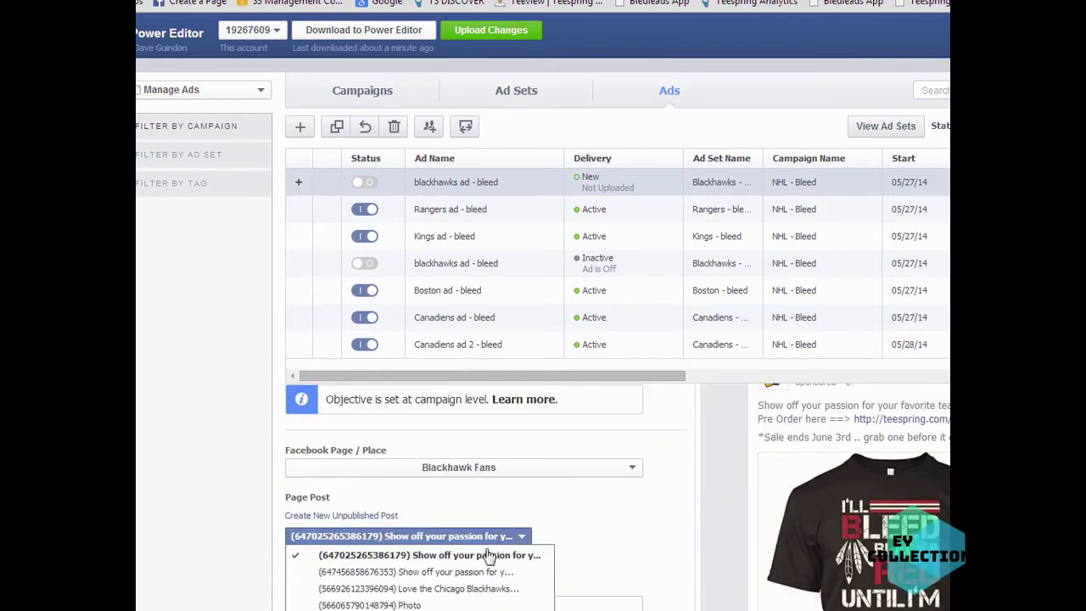
left_click(492, 573)
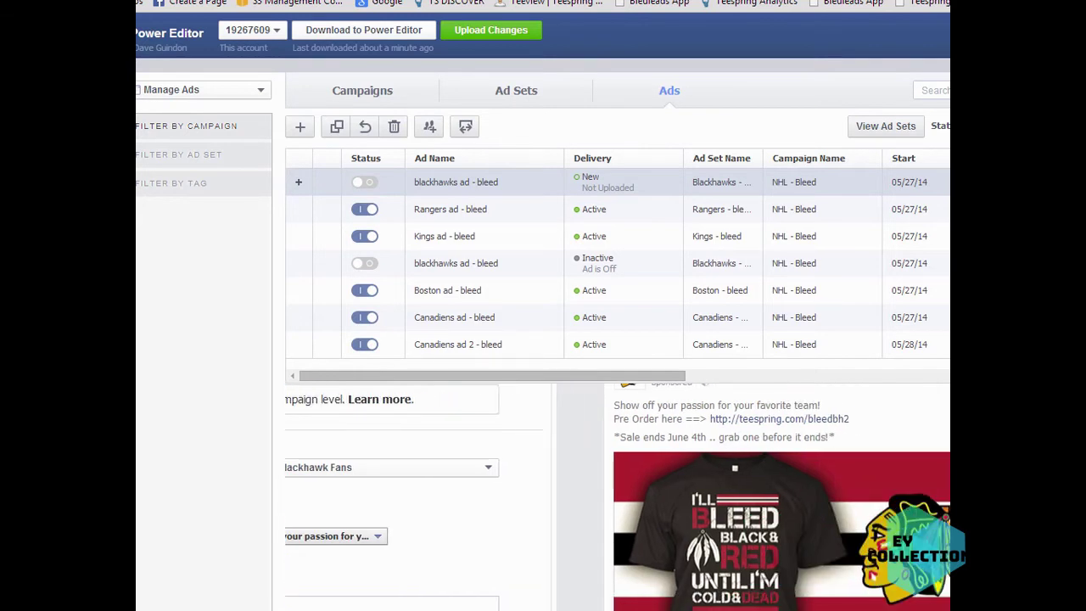
Step: Replace the new blackhawks ad's conversion tracking pixel with "teespring - bleed hawks 2", found by searching for "hawks"
scroll(686, 453, "down", 1)
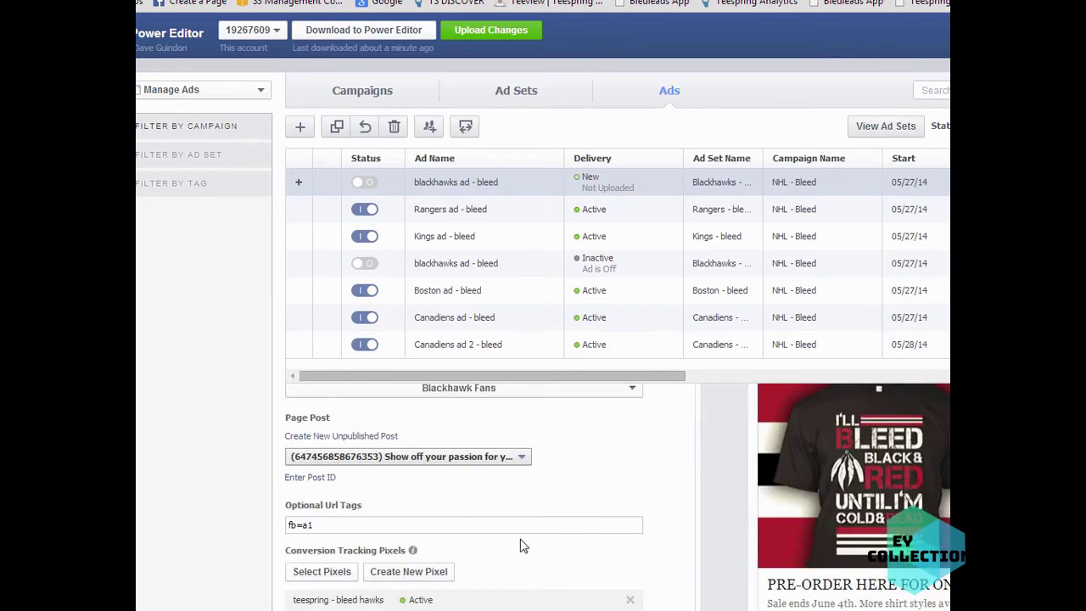
left_click(369, 521)
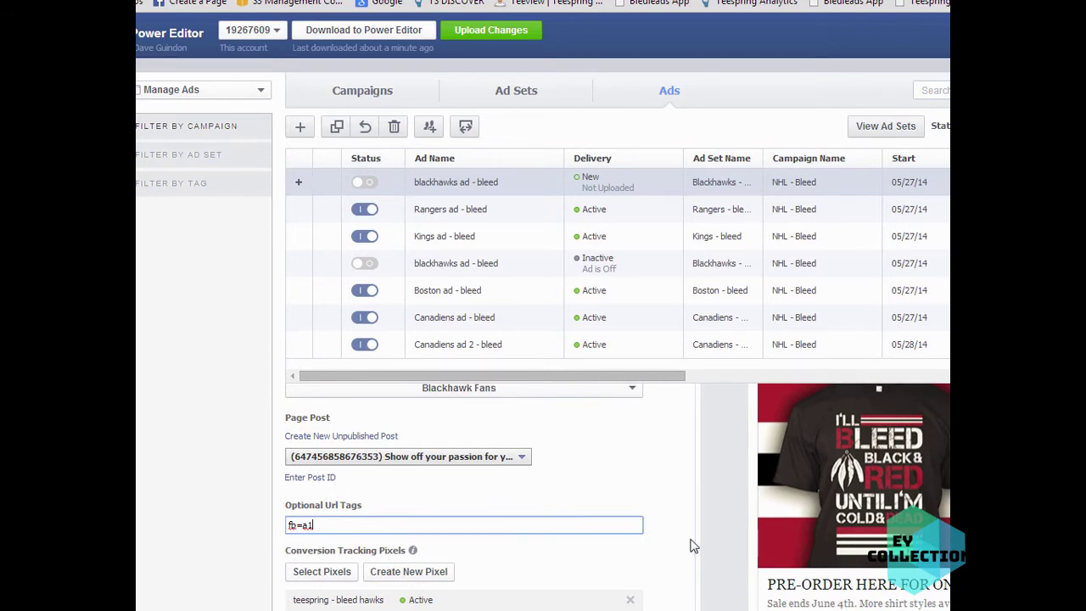
scroll(671, 543, "down", 1)
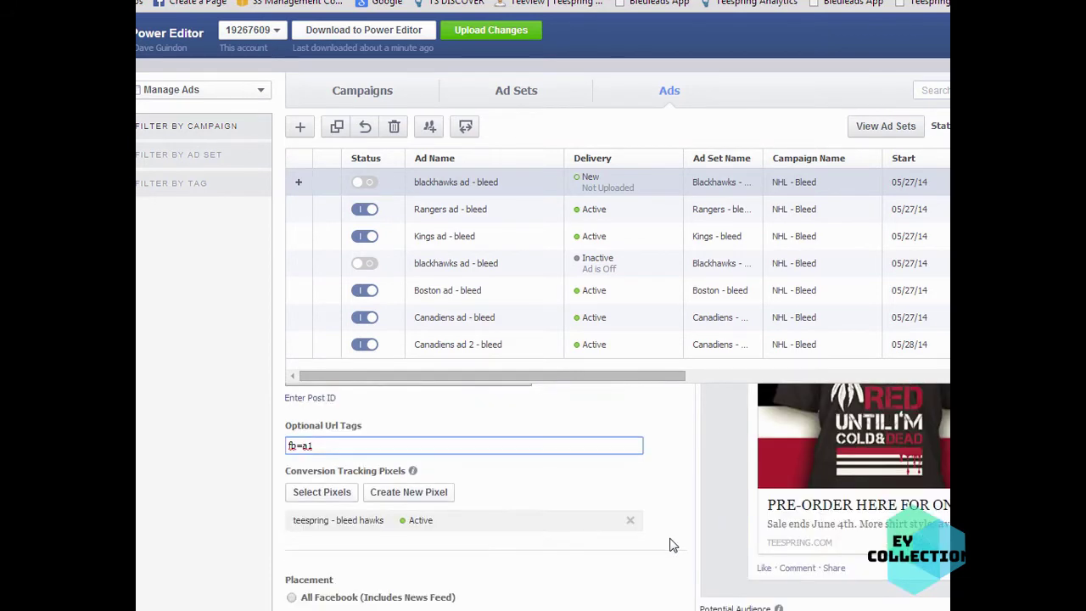
left_click(630, 520)
left_click(310, 497)
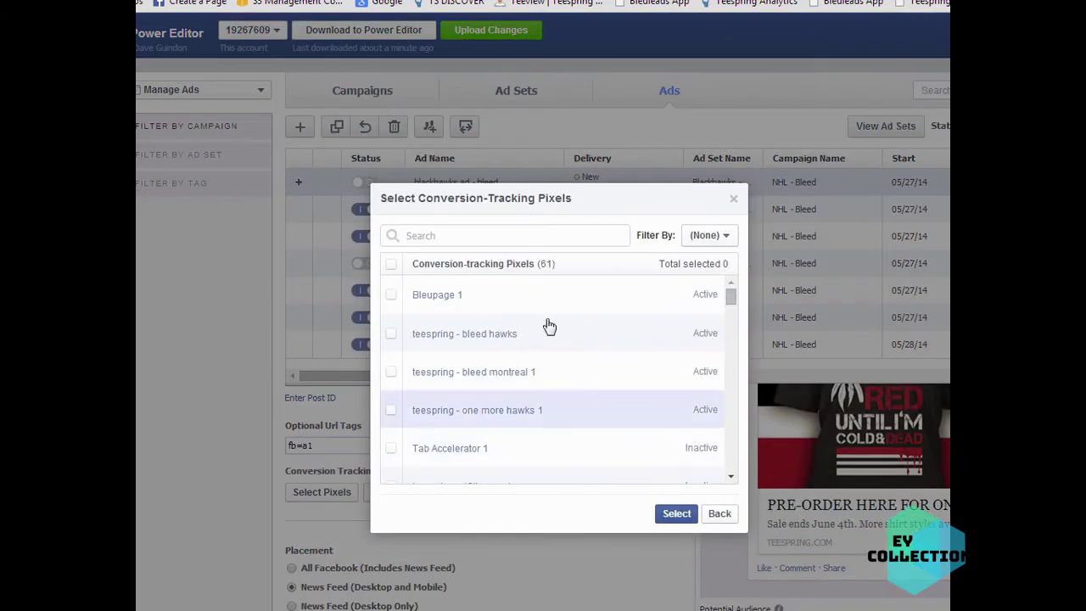
left_click(506, 237)
type("hawks")
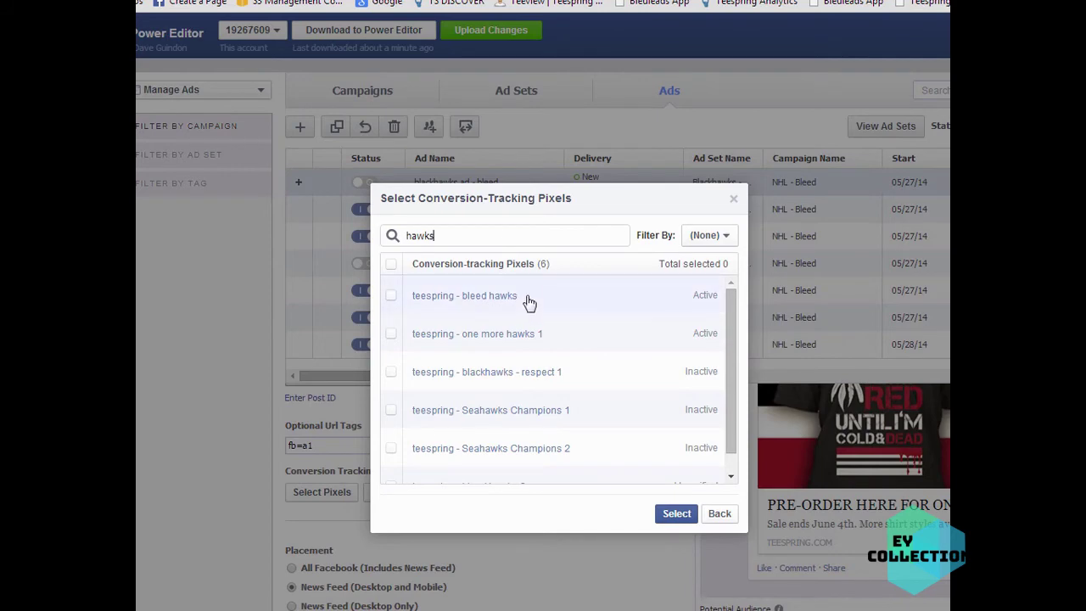
left_click_drag(727, 365, 727, 390)
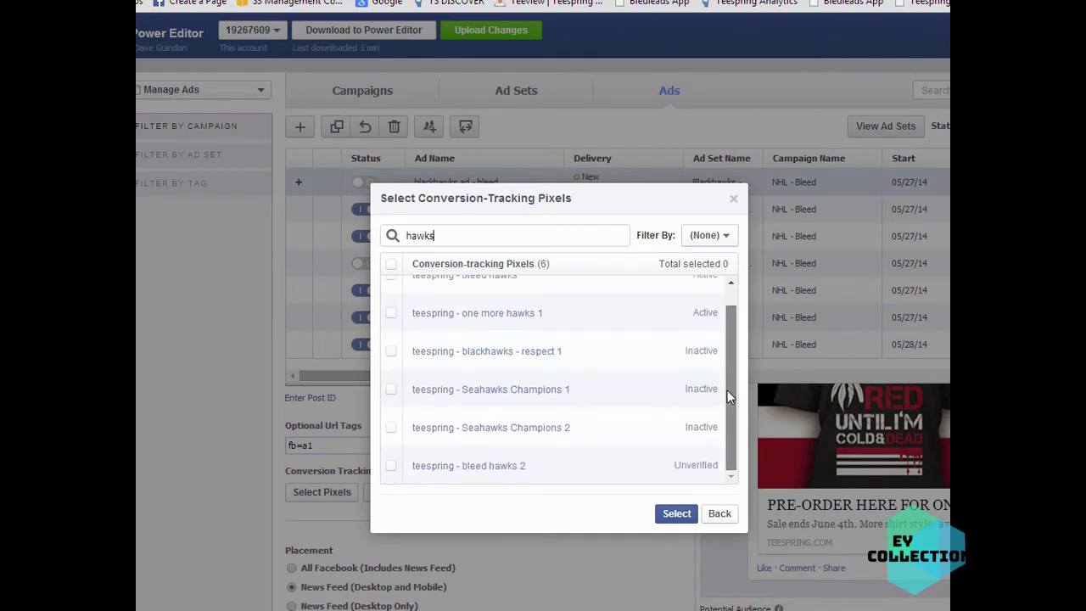
left_click(506, 469)
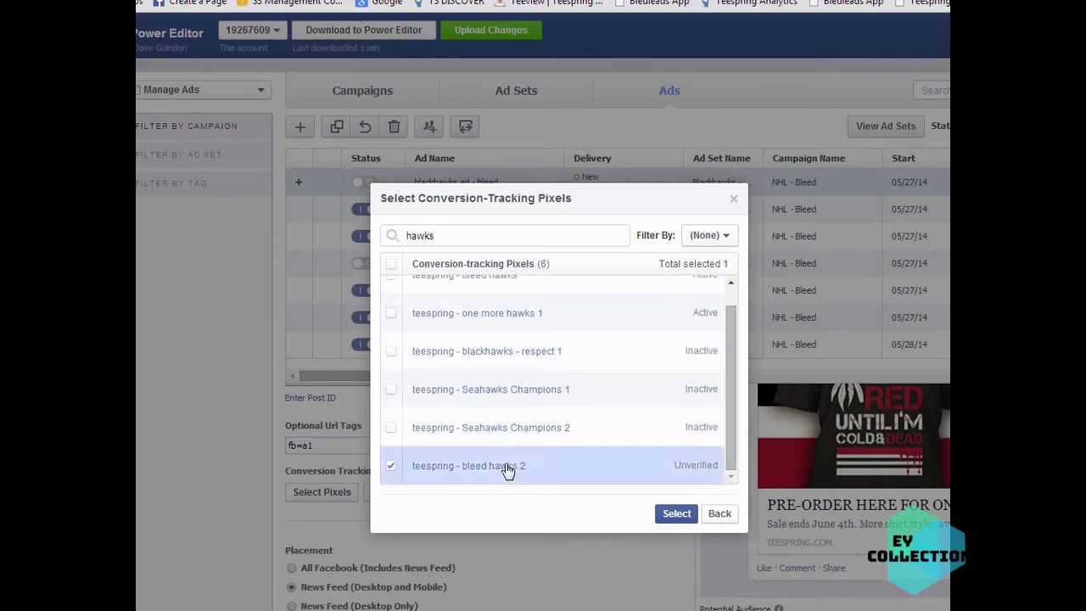
left_click(676, 514)
scroll(665, 499, "down", 3)
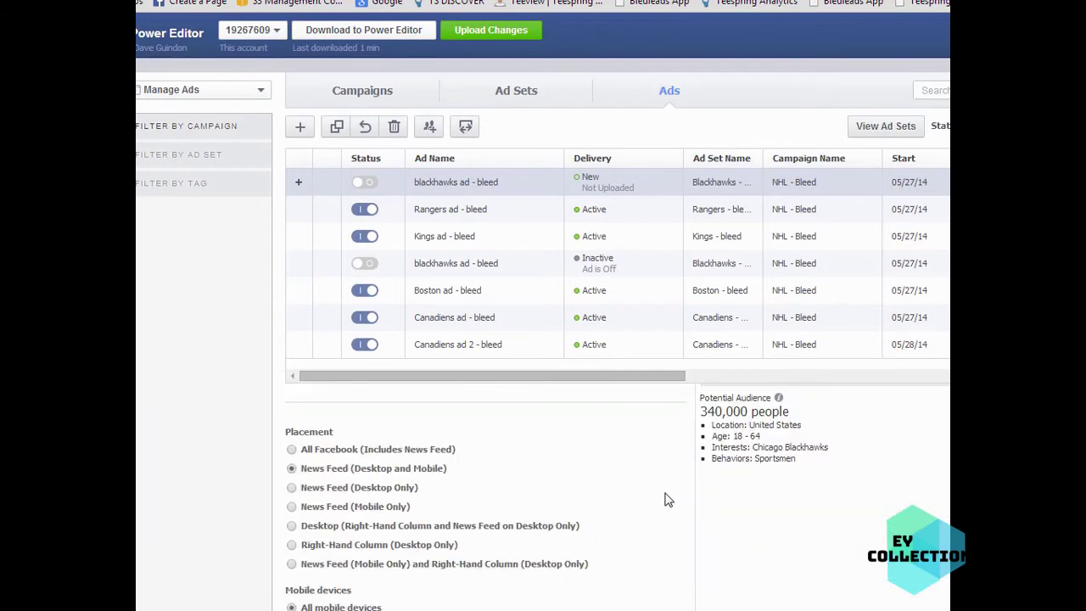
Step: Set the maximum audience age of the new blackhawks ad to 34
scroll(665, 499, "up", 10)
left_click(374, 433)
scroll(694, 513, "down", 5)
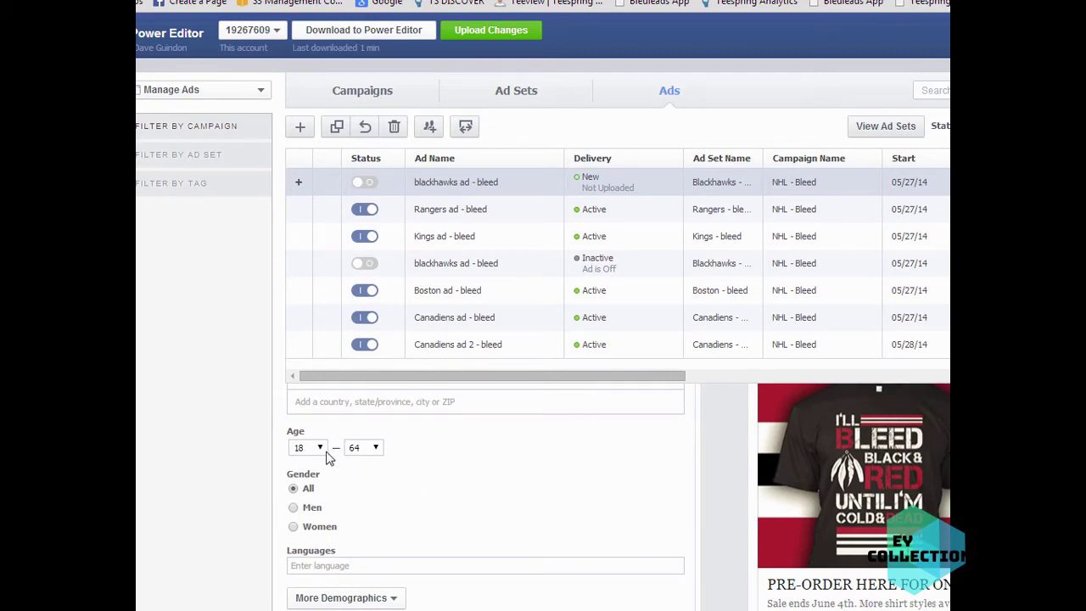
left_click(375, 448)
scroll(358, 505, "up", 5)
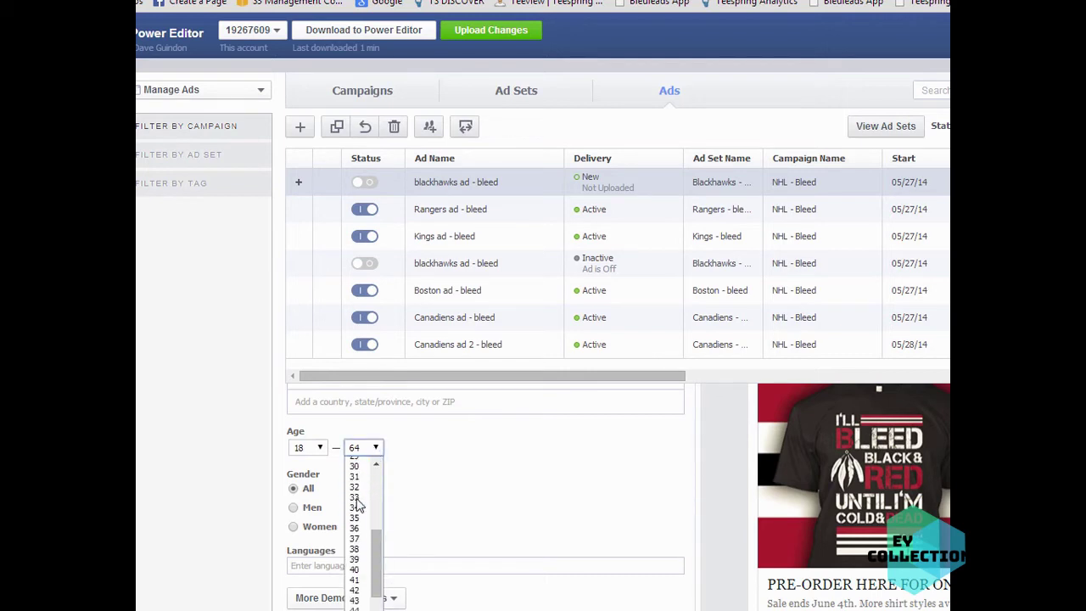
left_click(360, 516)
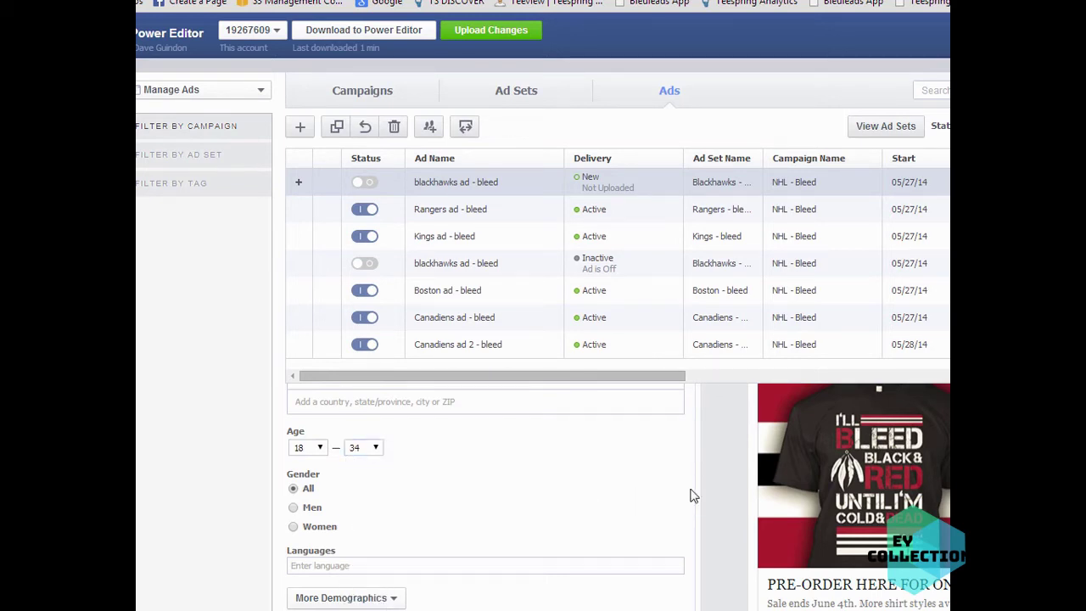
Step: Remove the Sportsmen behavior from the new blackhawks ad's audience targeting
scroll(695, 495, "down", 5)
mouse_move(358, 536)
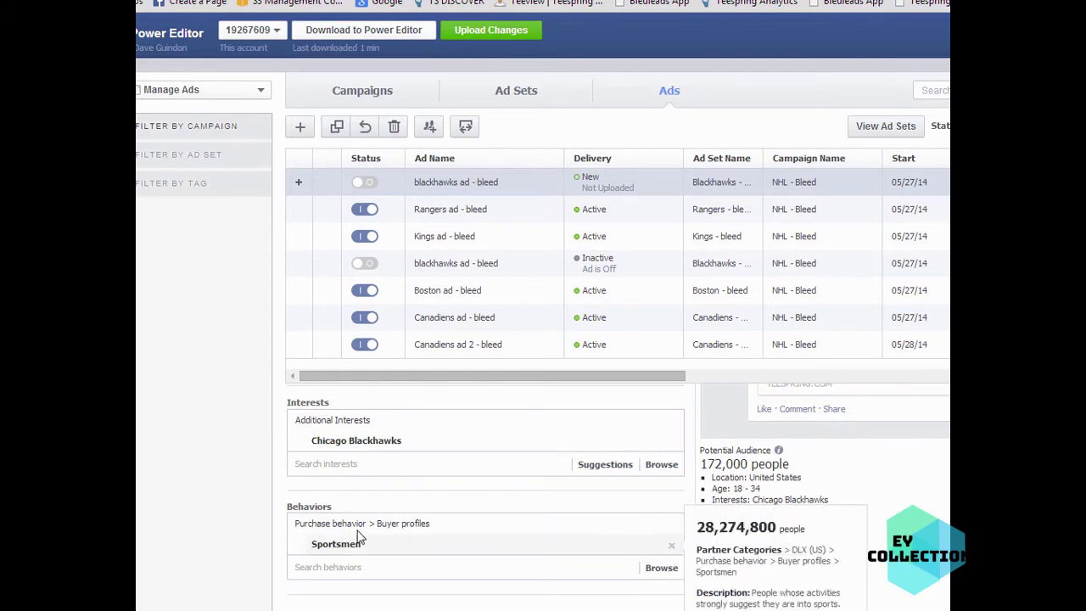
left_click(671, 543)
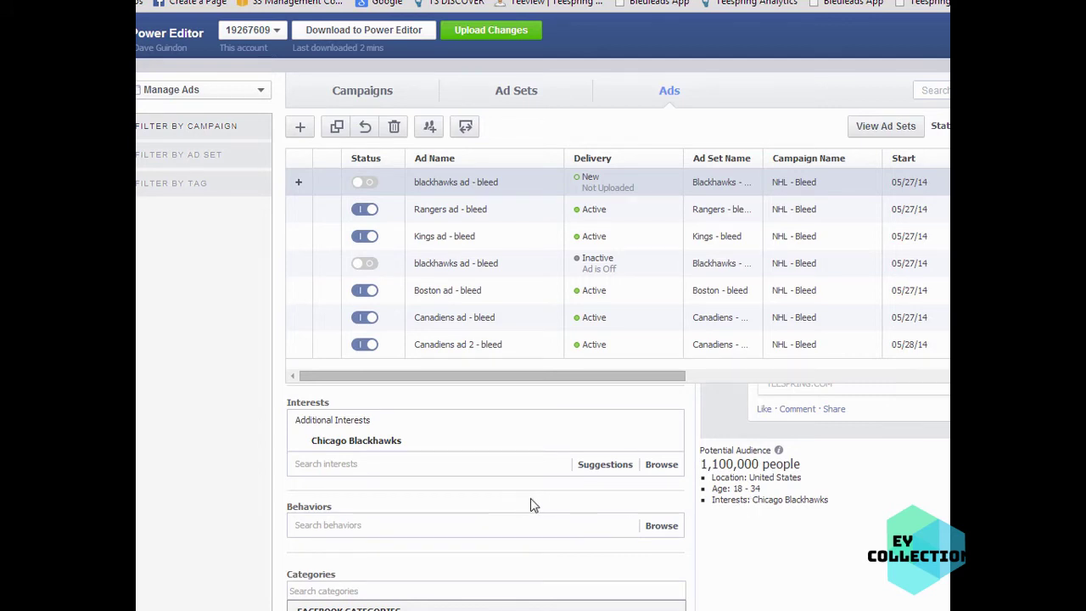
scroll(533, 505, "up", 2)
scroll(534, 506, "up", 2)
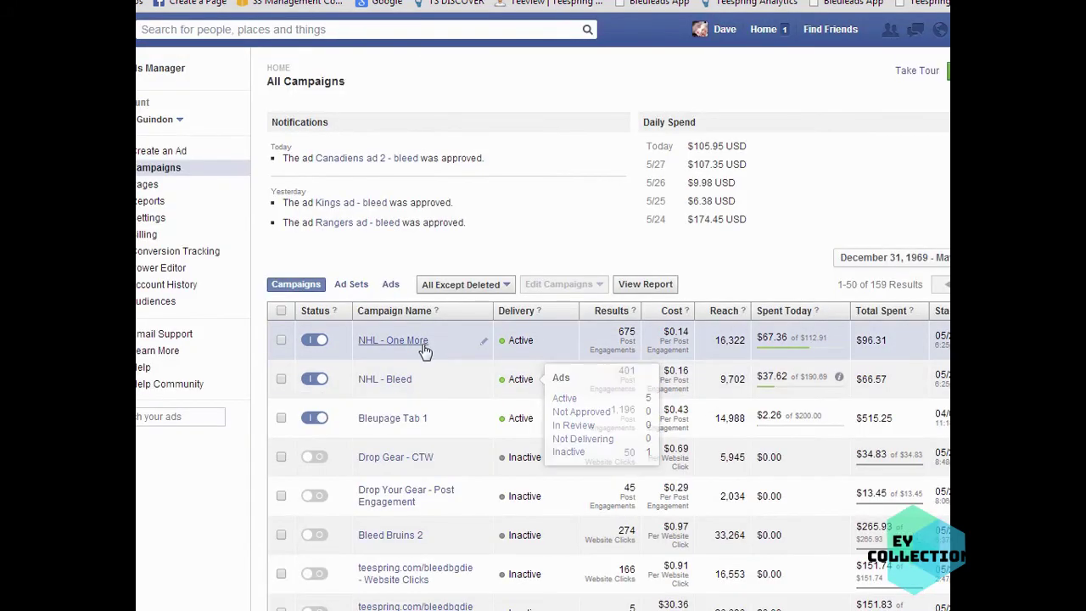
Step: Switch to Ads Manager and open the report for the "Blackhawks - bleed" ad set of the NHL - Bleed campaign
left_click(393, 386)
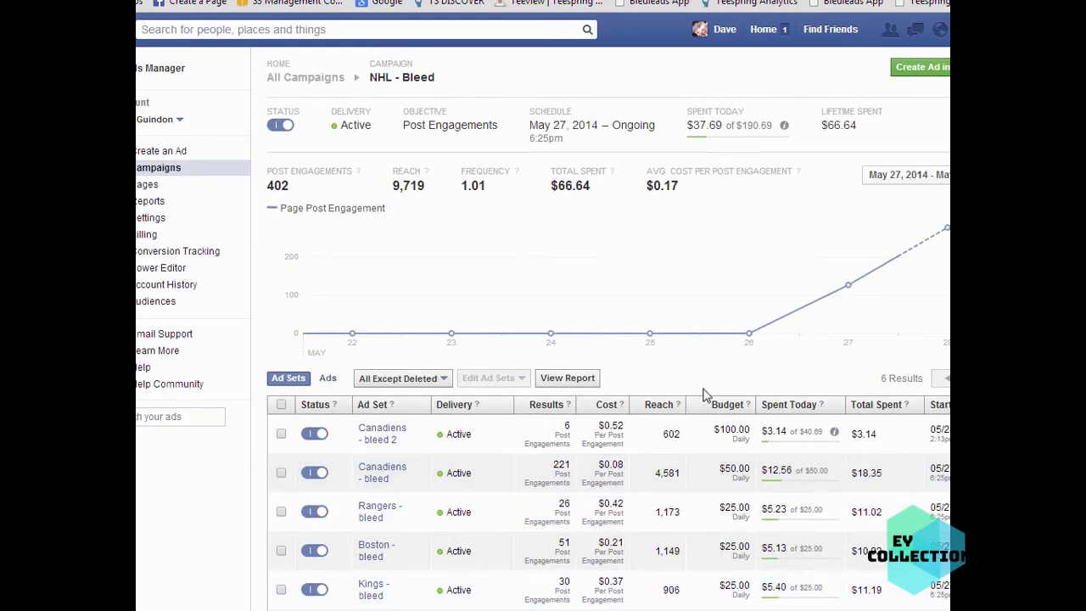
scroll(802, 375, "down", 3)
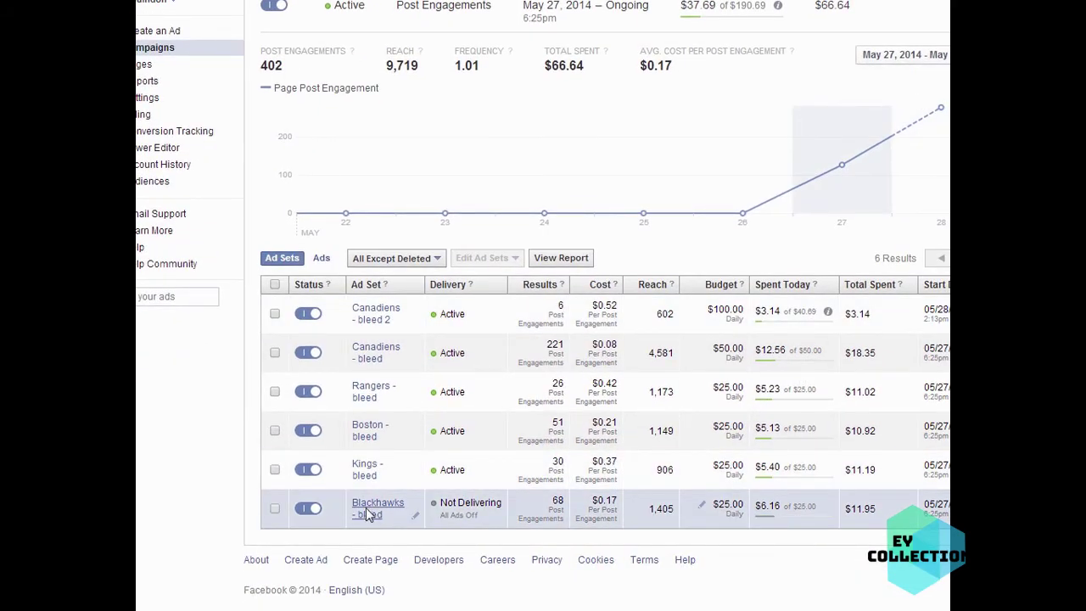
left_click(369, 514)
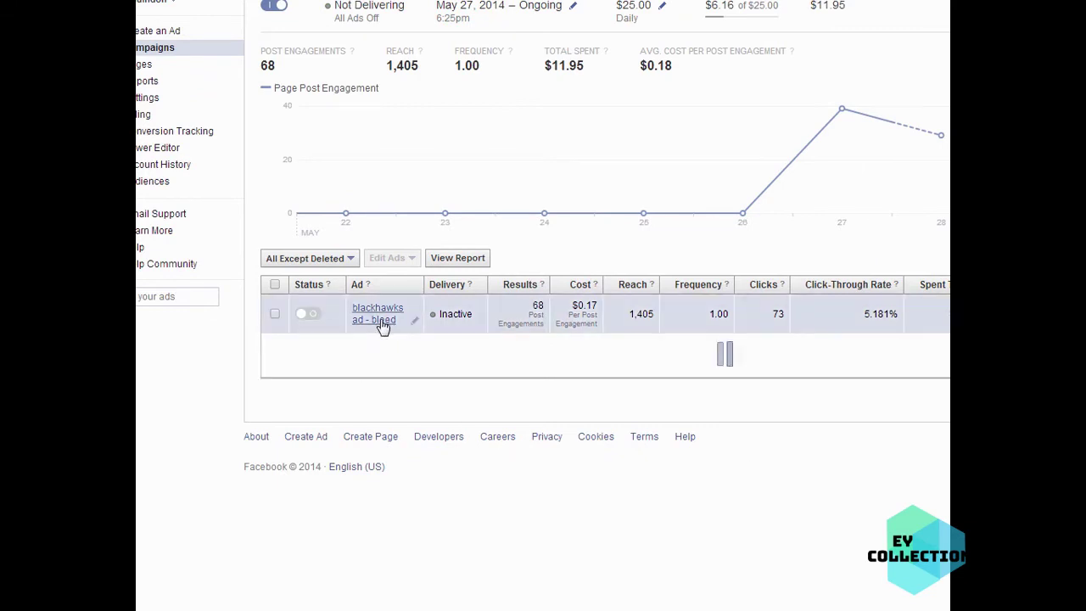
left_click(459, 259)
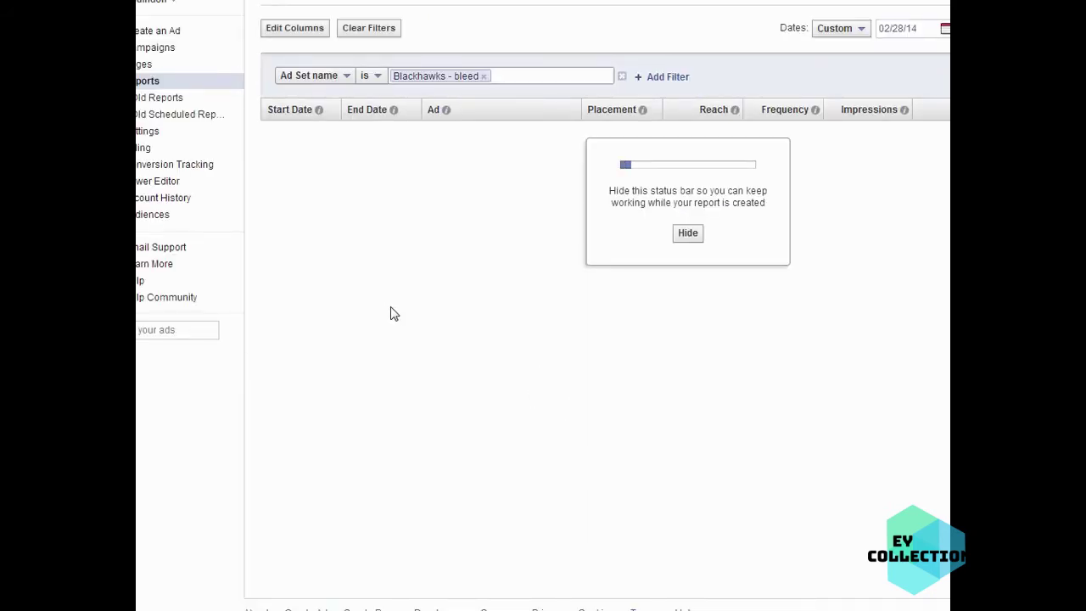
Step: Set the Blackhawks - bleed report to the Demographic column set with Checkouts (Conversion) added
left_click(297, 30)
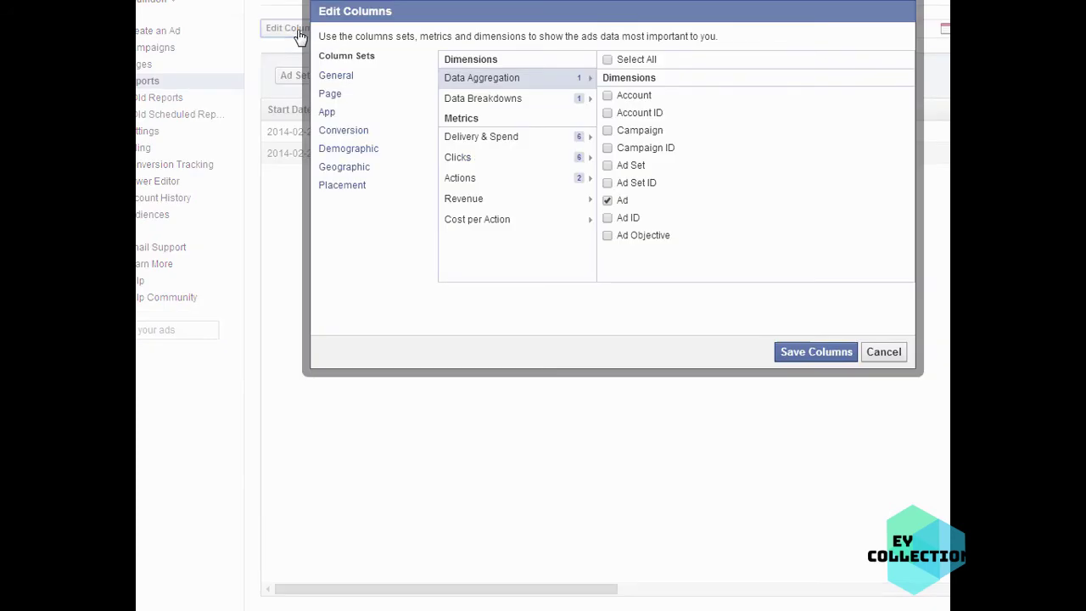
left_click(349, 156)
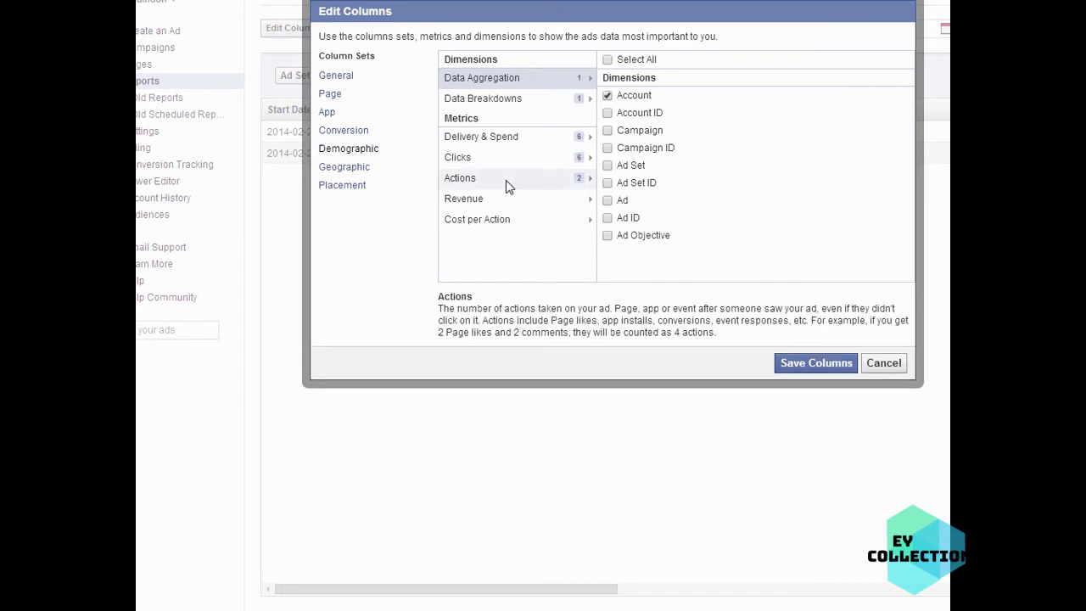
left_click(452, 180)
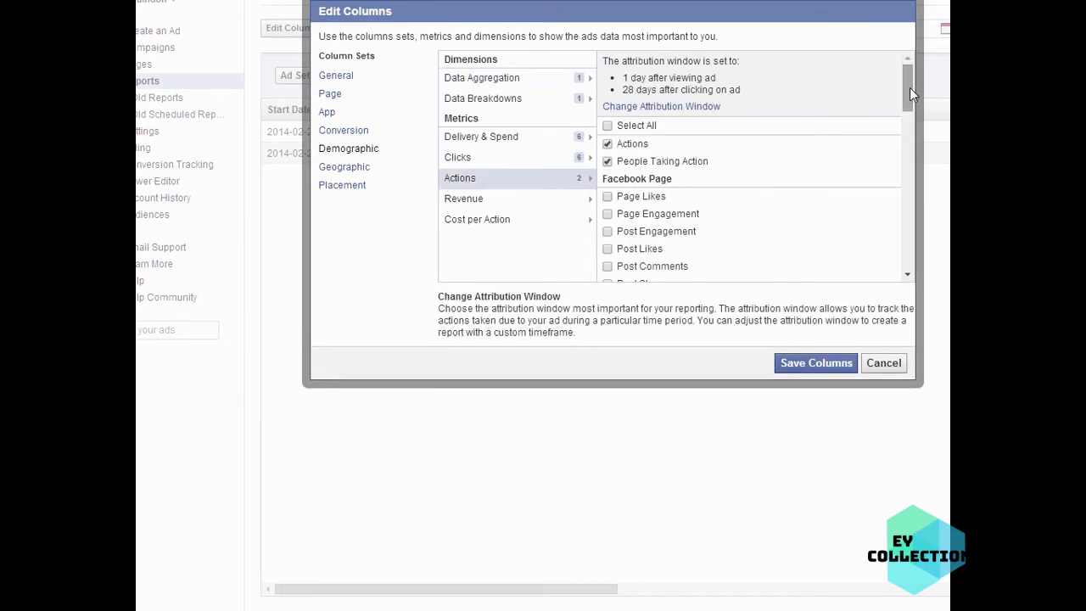
left_click_drag(910, 87, 908, 163)
left_click(607, 174)
left_click(800, 352)
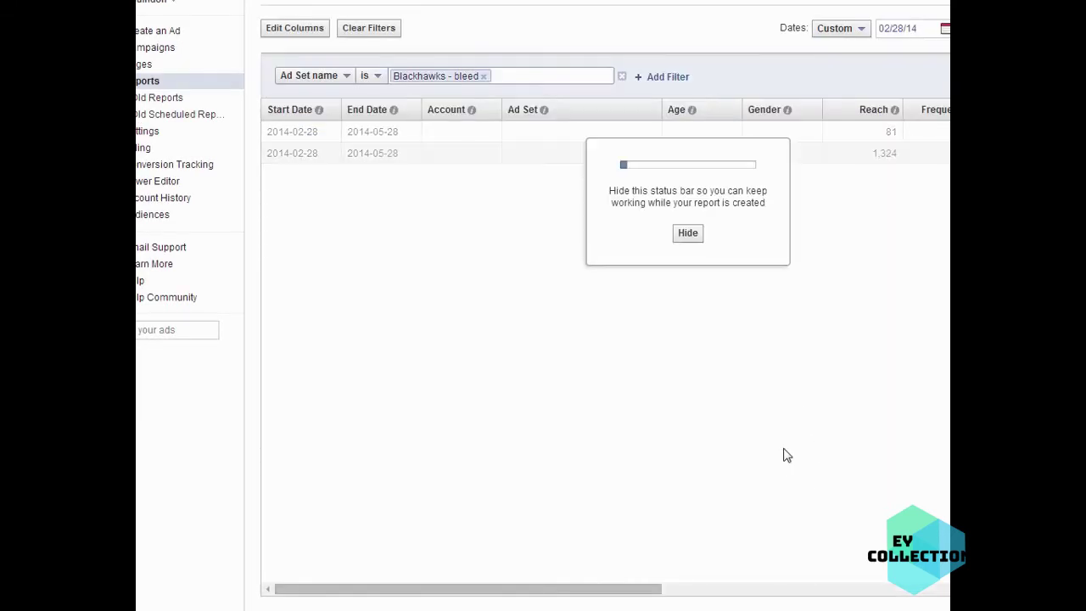
Step: Sort the Blackhawks - bleed report by Checkouts (Conversion) and examine the age and gender of the converting rows
left_click_drag(398, 589, 906, 607)
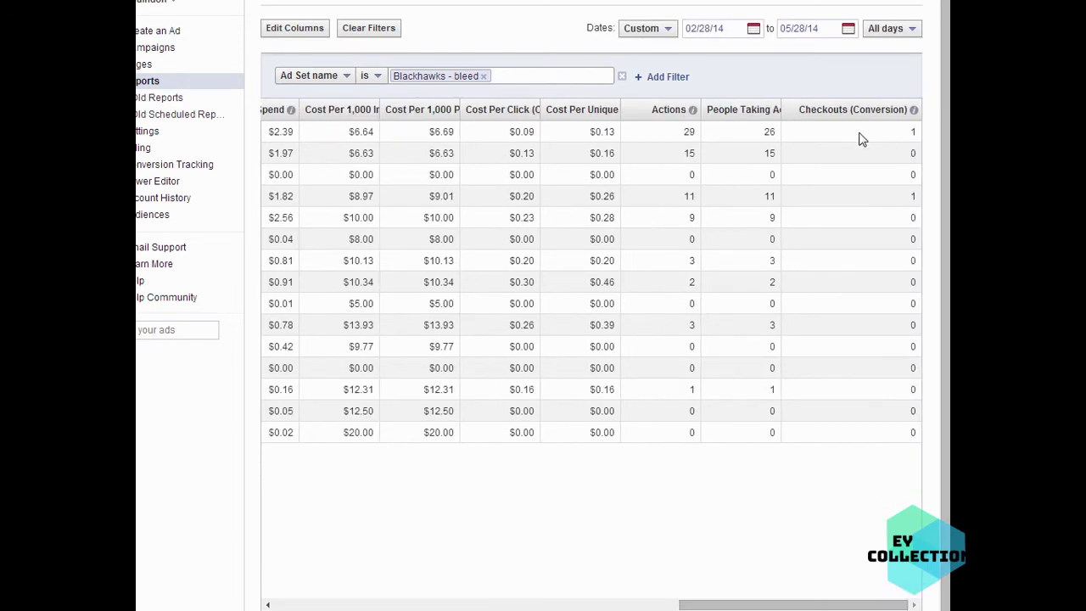
left_click(859, 110)
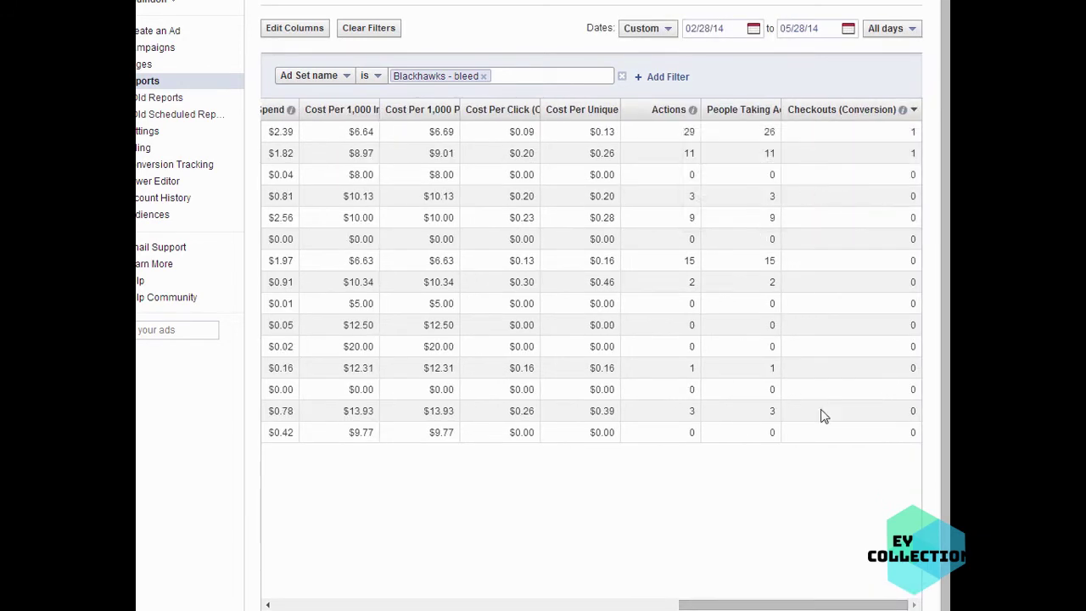
left_click_drag(824, 604, 470, 604)
scroll(613, 263, "right", 1)
left_click_drag(620, 133, 603, 153)
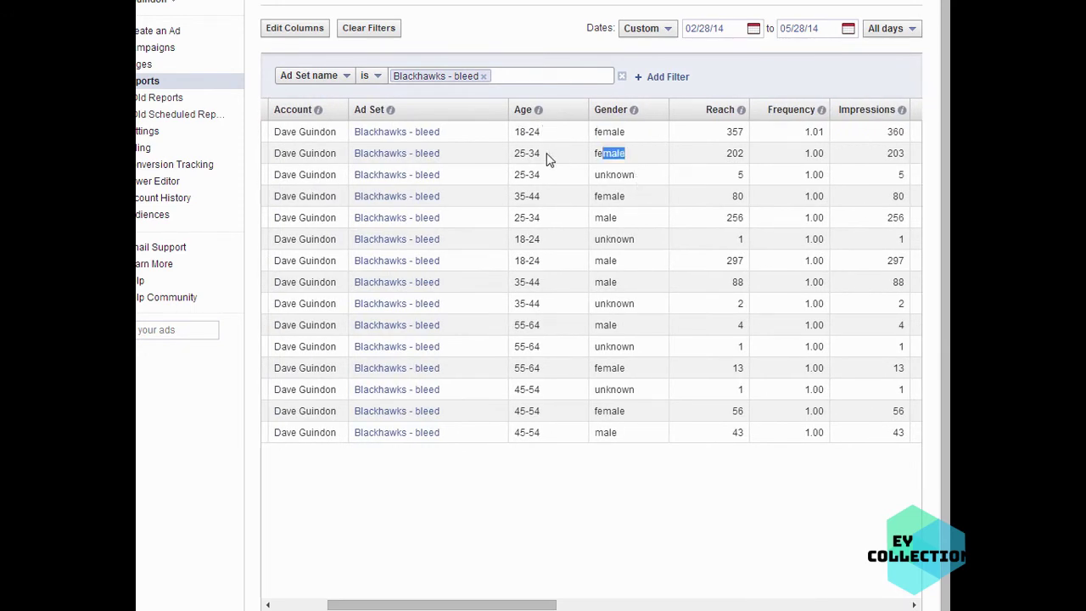
left_click(634, 158)
Step: Leave the report unsaved and open the one for the "Blackhawks - onemore" ad set of the NHL - One More campaign
left_click(173, 50)
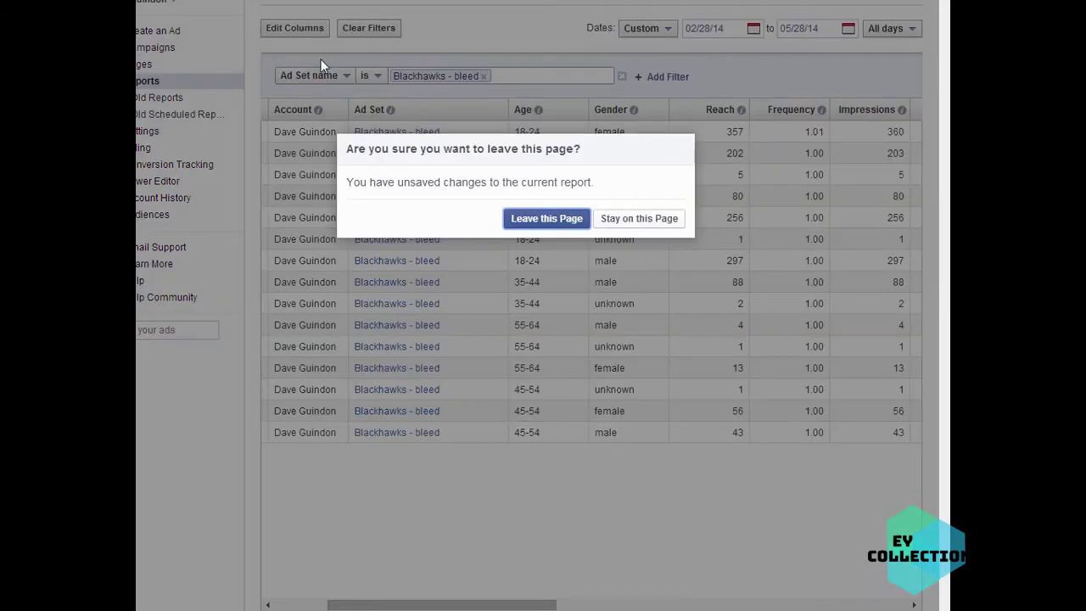
left_click(556, 218)
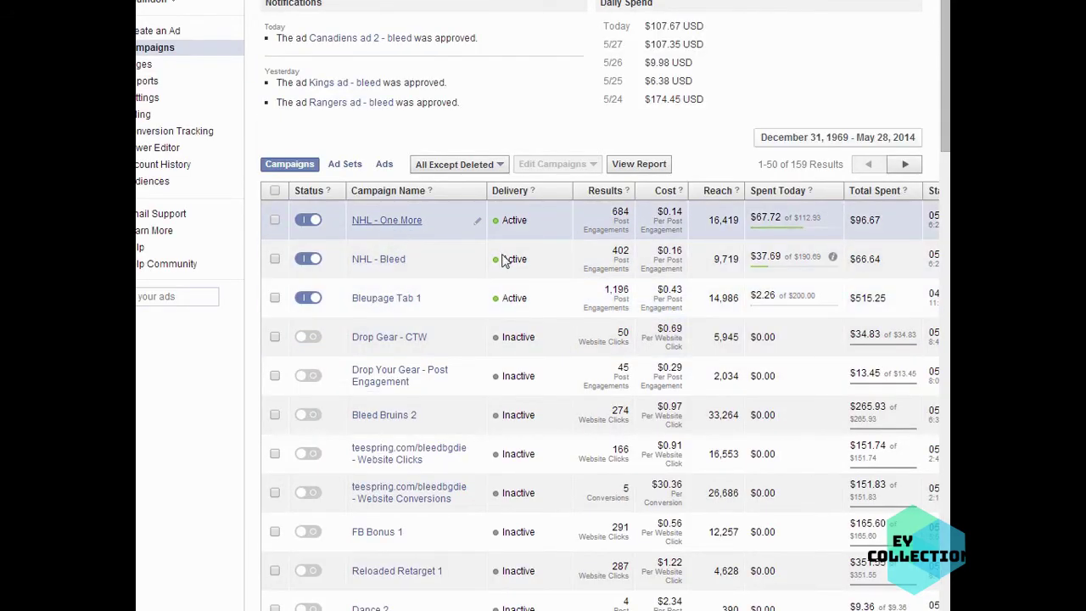
mouse_move(548, 275)
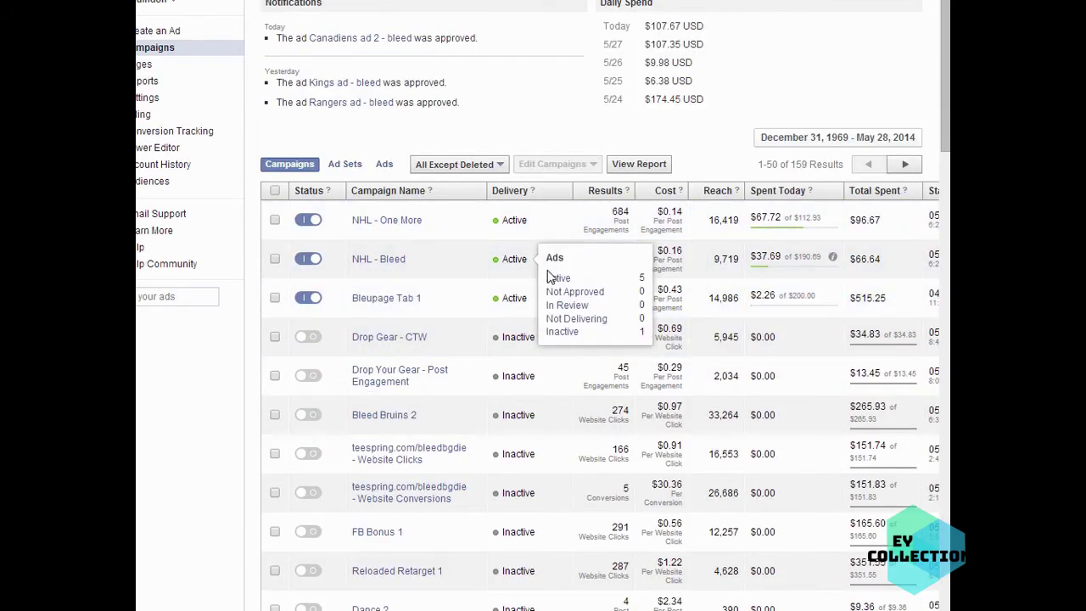
left_click(386, 220)
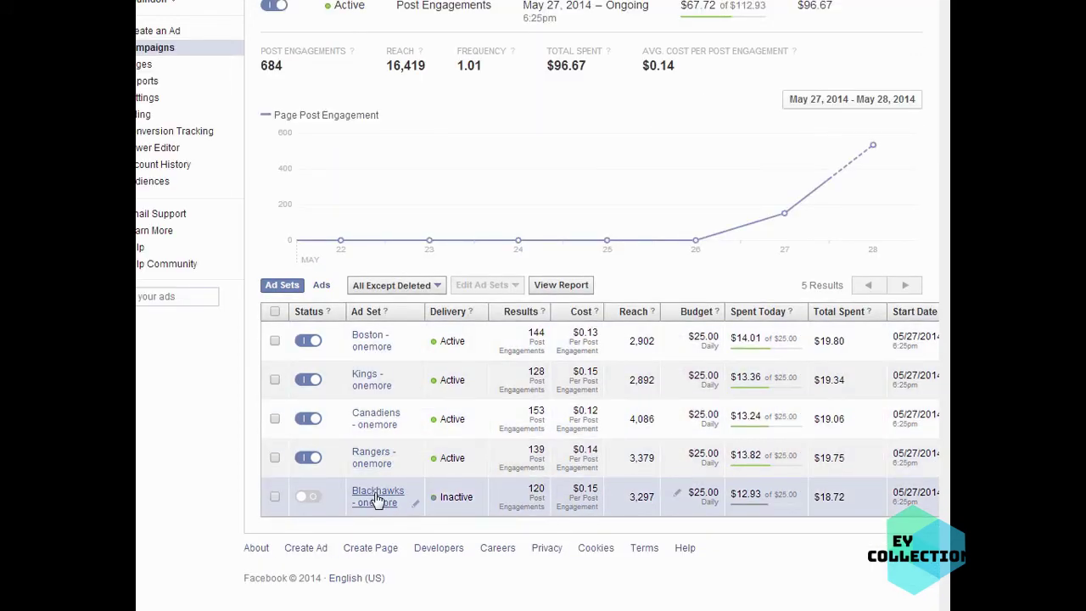
left_click(378, 499)
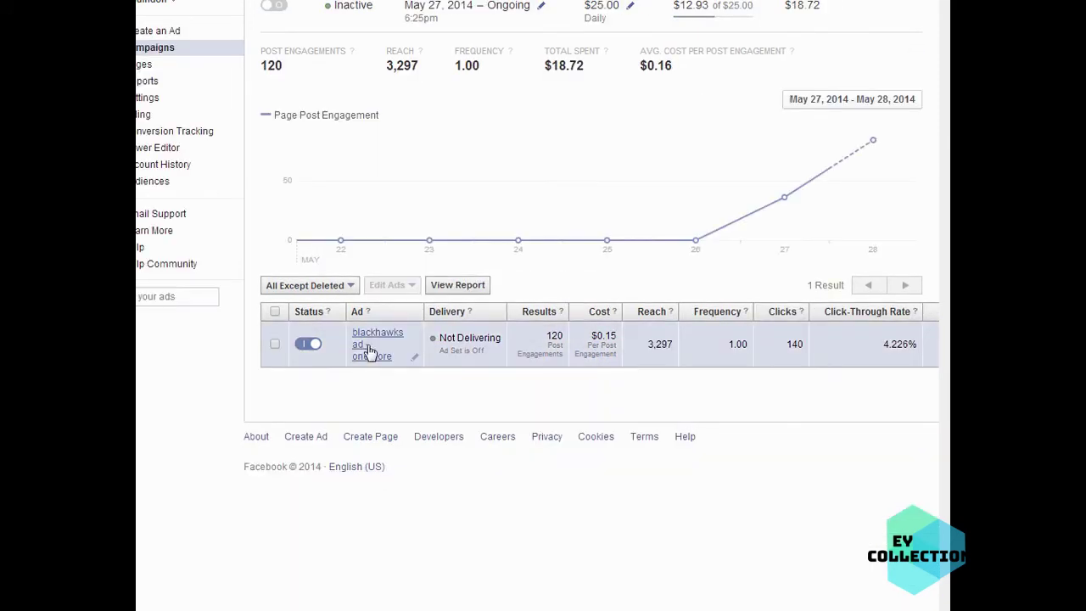
left_click(458, 285)
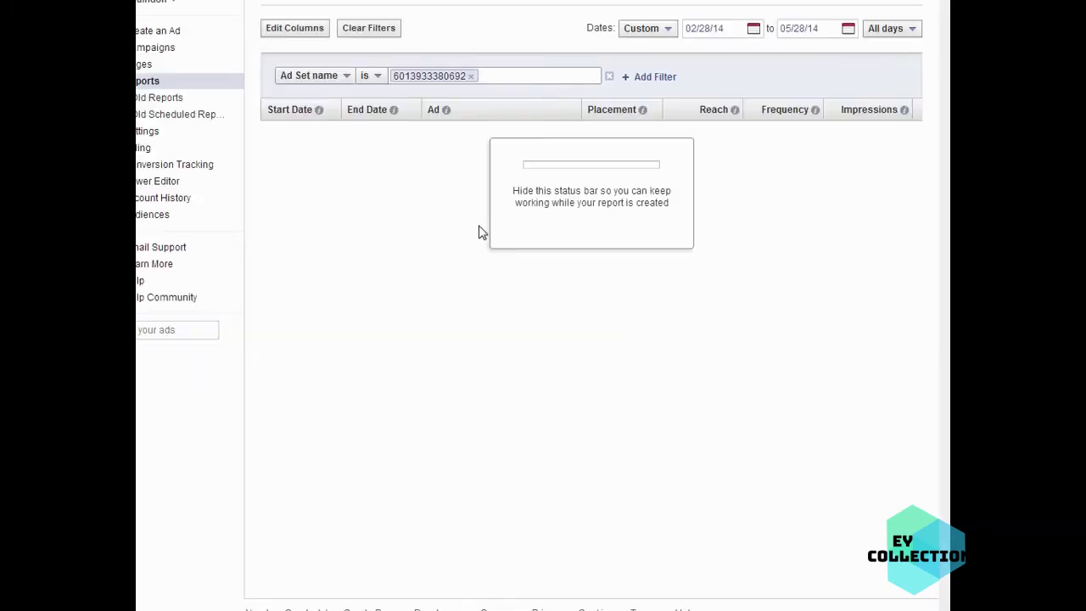
Step: Apply the Demographic column set plus Checkouts (Conversion) to the Blackhawks - onemore report
left_click(299, 31)
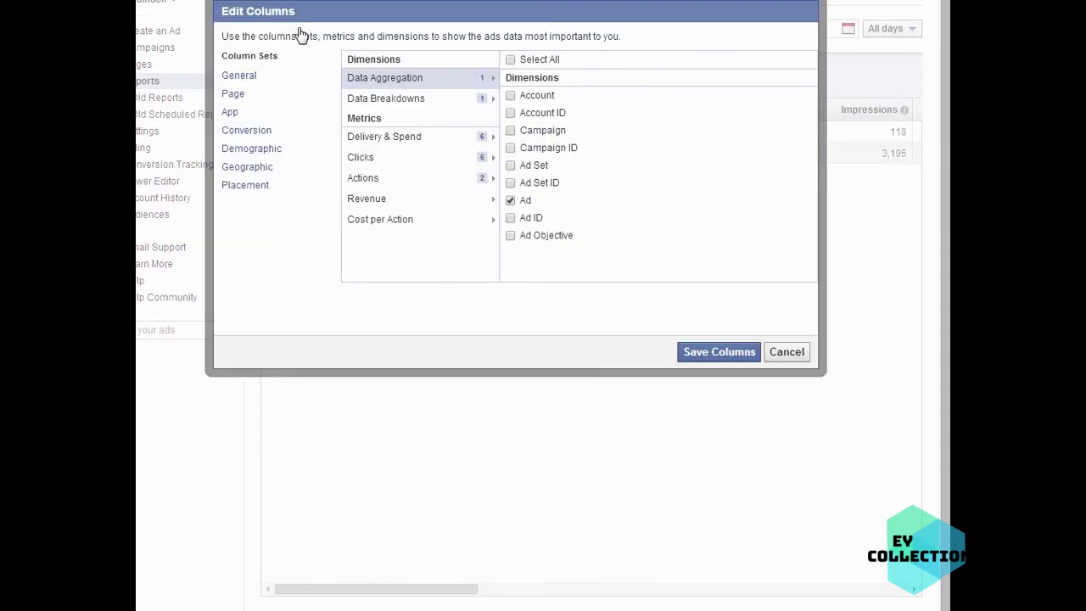
left_click(250, 149)
left_click(355, 178)
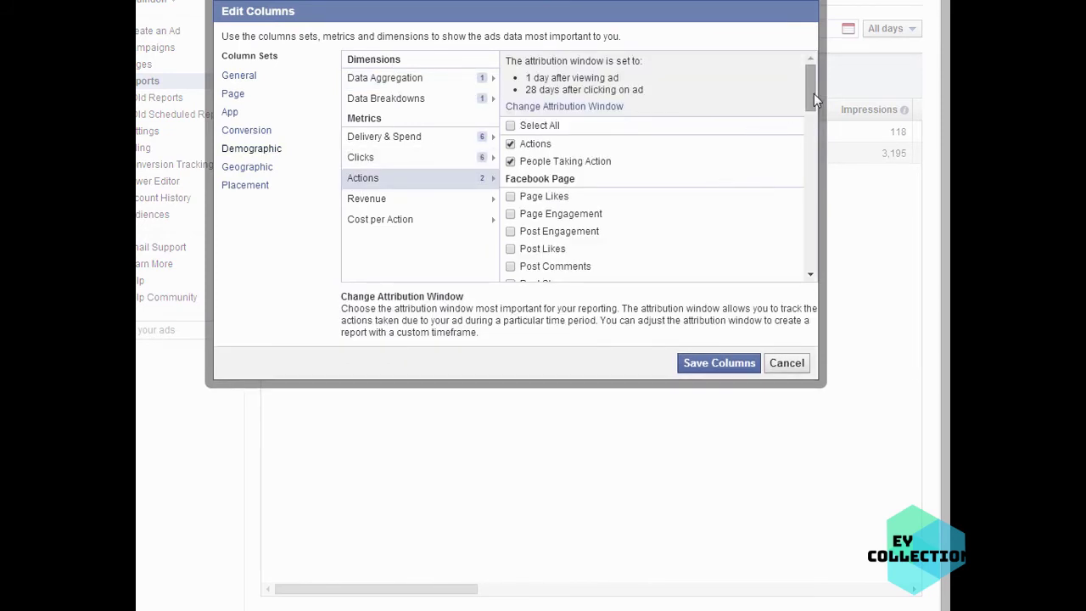
left_click_drag(813, 100, 812, 161)
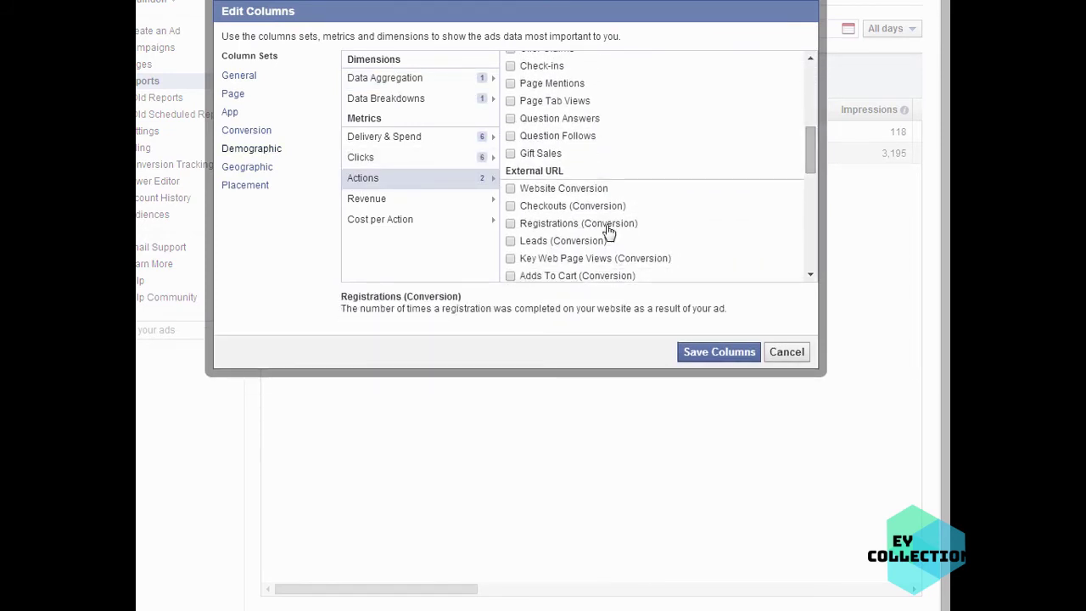
left_click(510, 206)
left_click(732, 354)
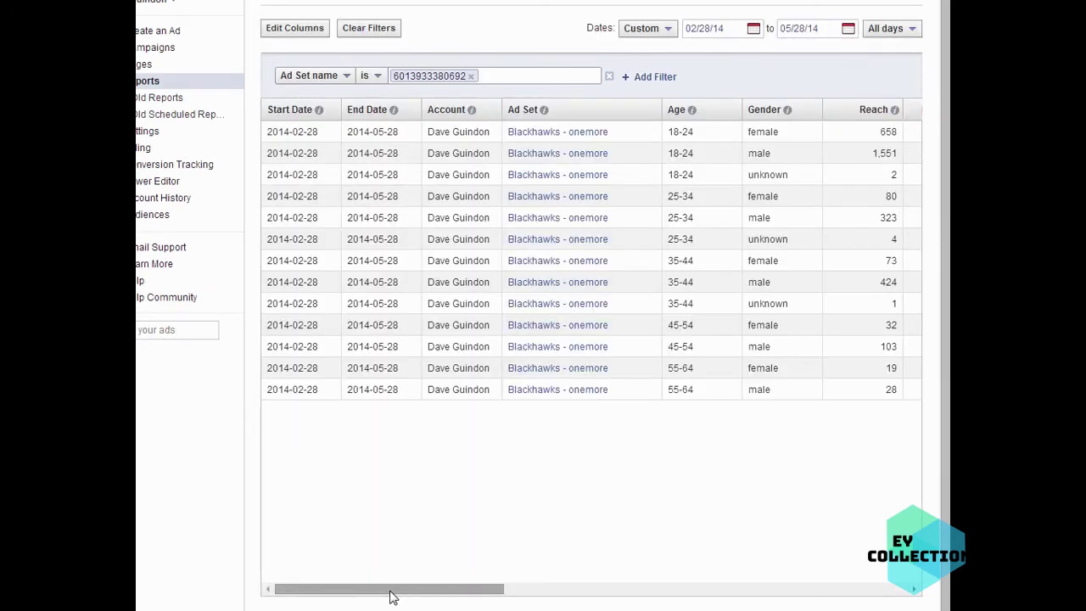
Step: Sort the Blackhawks - onemore report by Checkouts (Conversion), examine the converting row's age and gender, and leave the report unsaved
left_click_drag(391, 593, 860, 602)
left_click(874, 116)
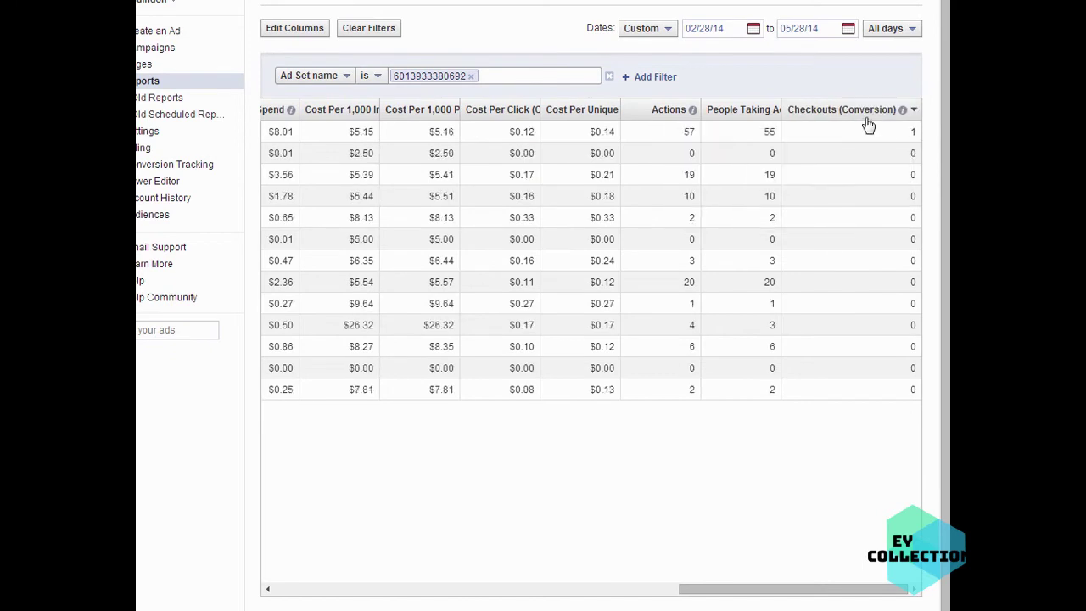
left_click_drag(855, 590, 445, 599)
left_click_drag(696, 133, 672, 133)
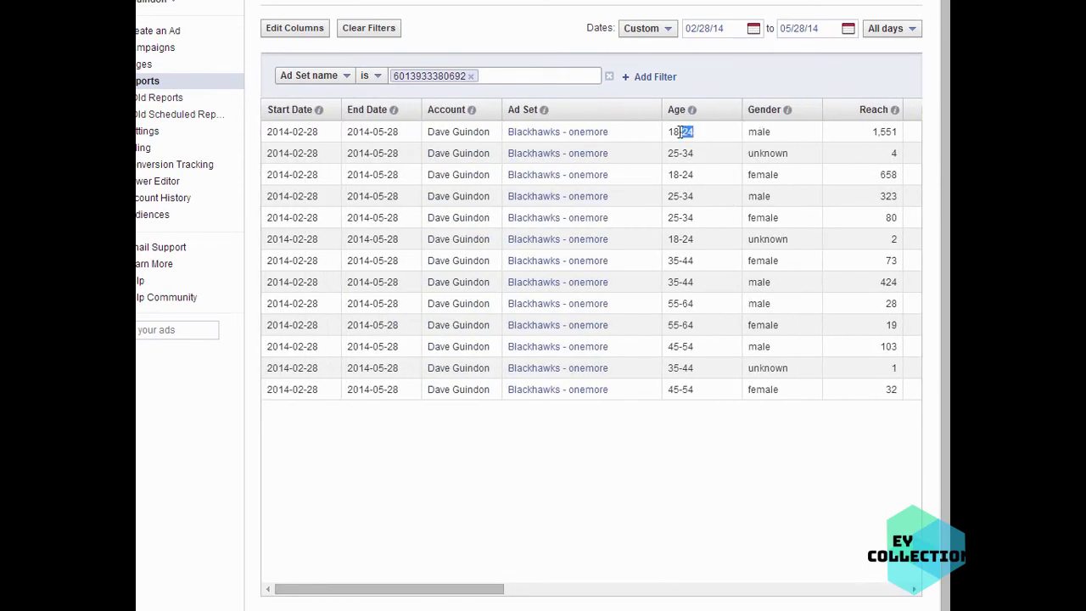
left_click(715, 215)
mouse_move(743, 100)
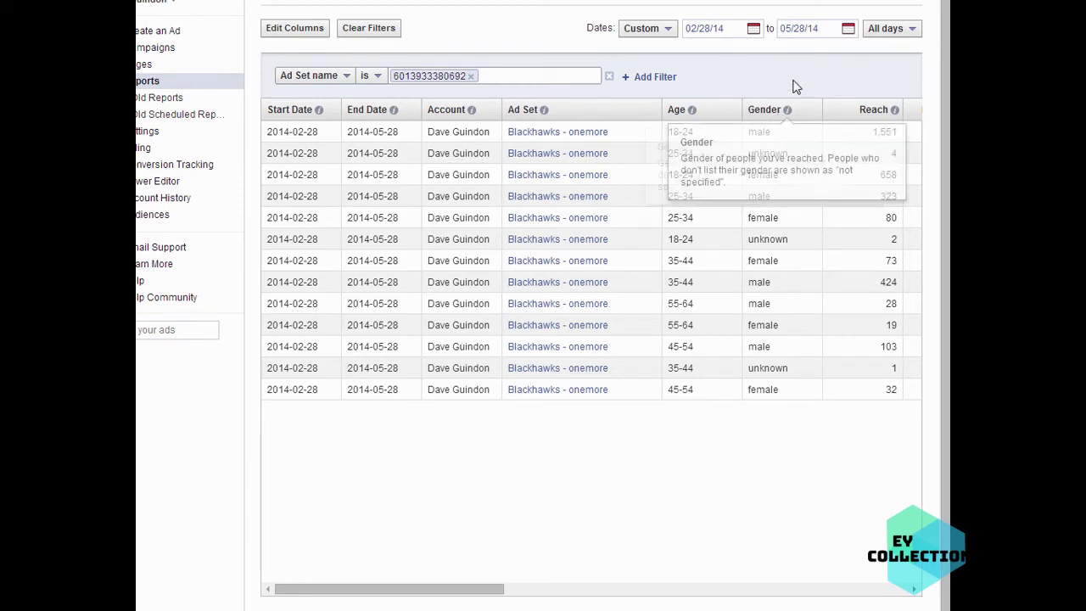
left_click(159, 51)
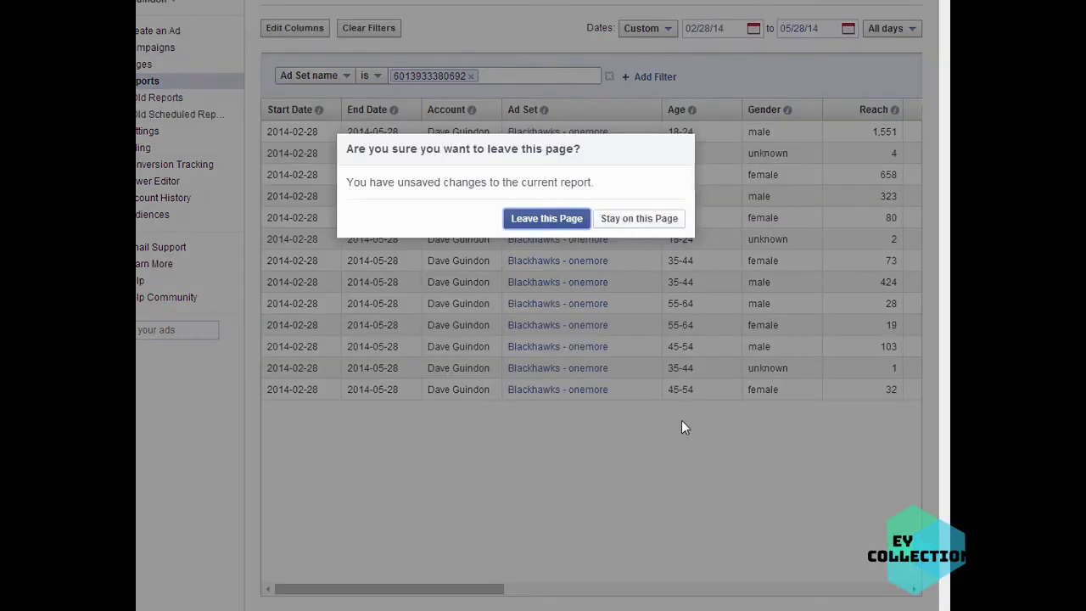
left_click(559, 222)
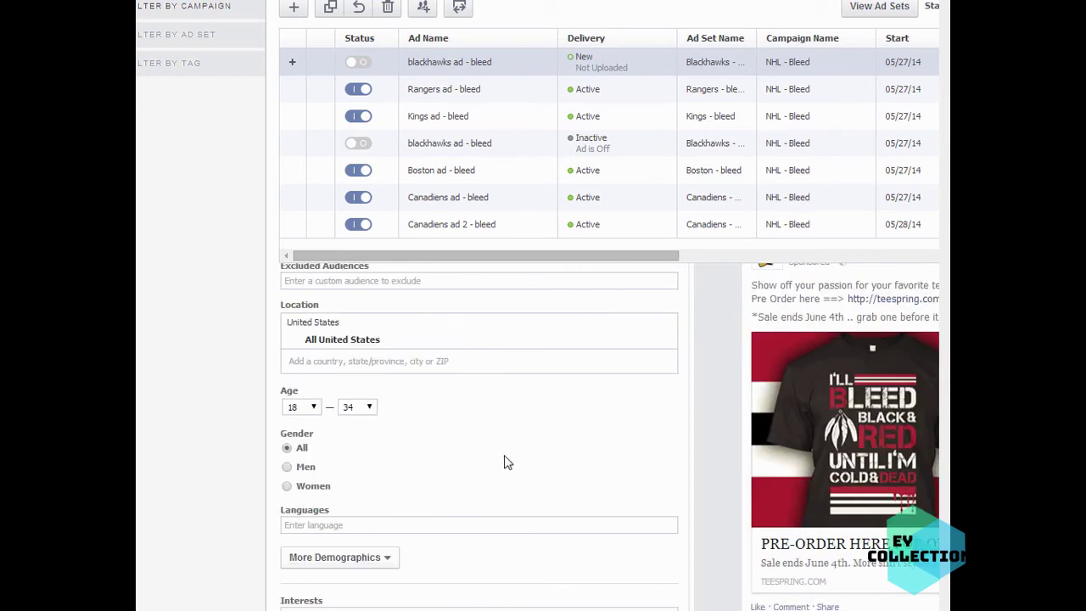
Step: Review the new blackhawks ad's audience targeting, creative, conversion pixel and placement settings
scroll(701, 451, "down", 3)
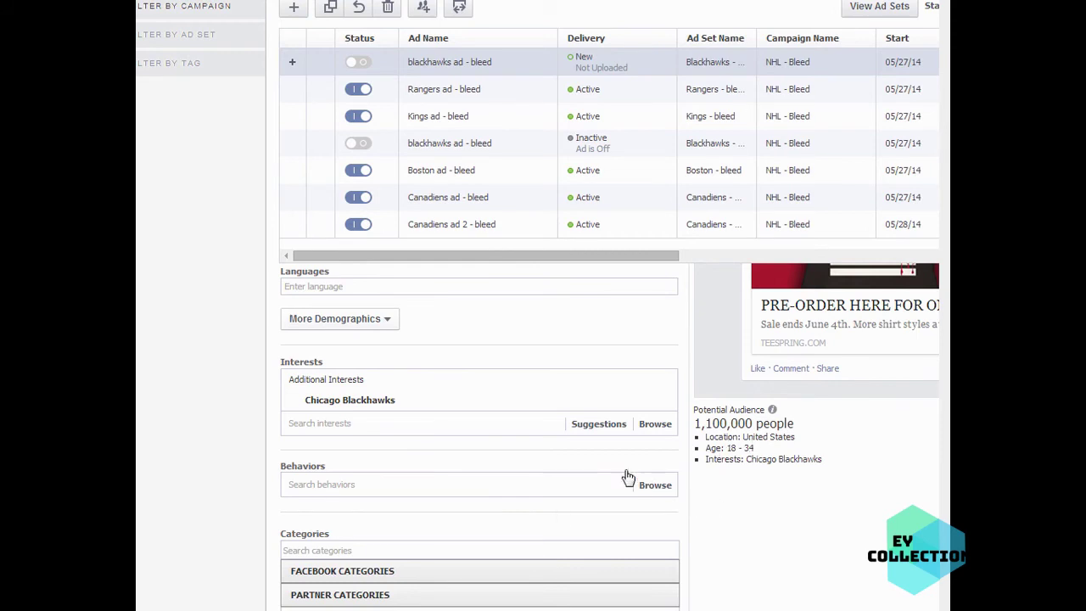
scroll(554, 511, "up", 3)
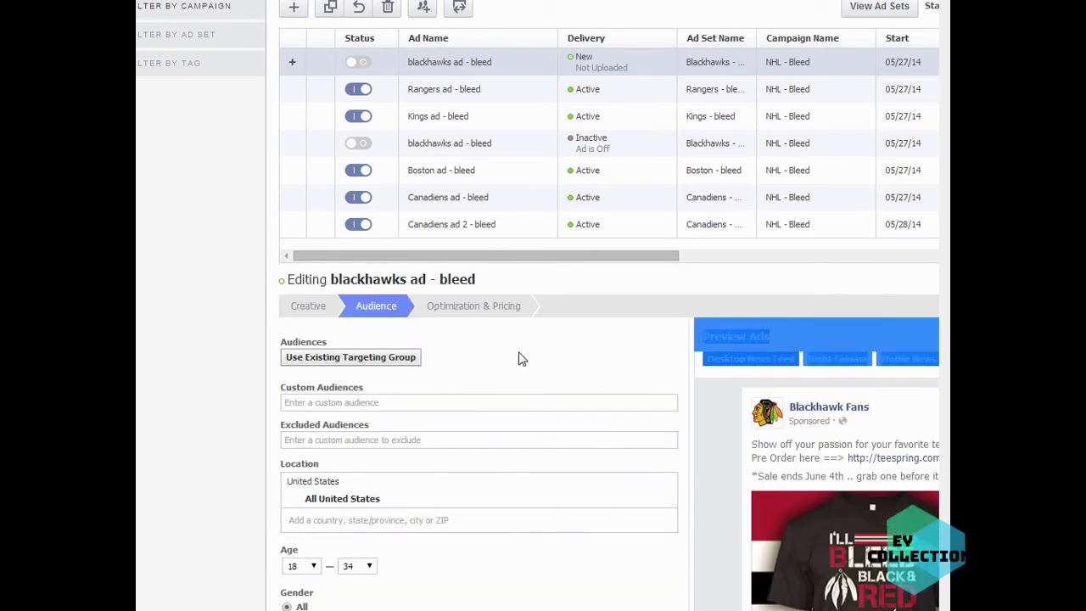
left_click(478, 312)
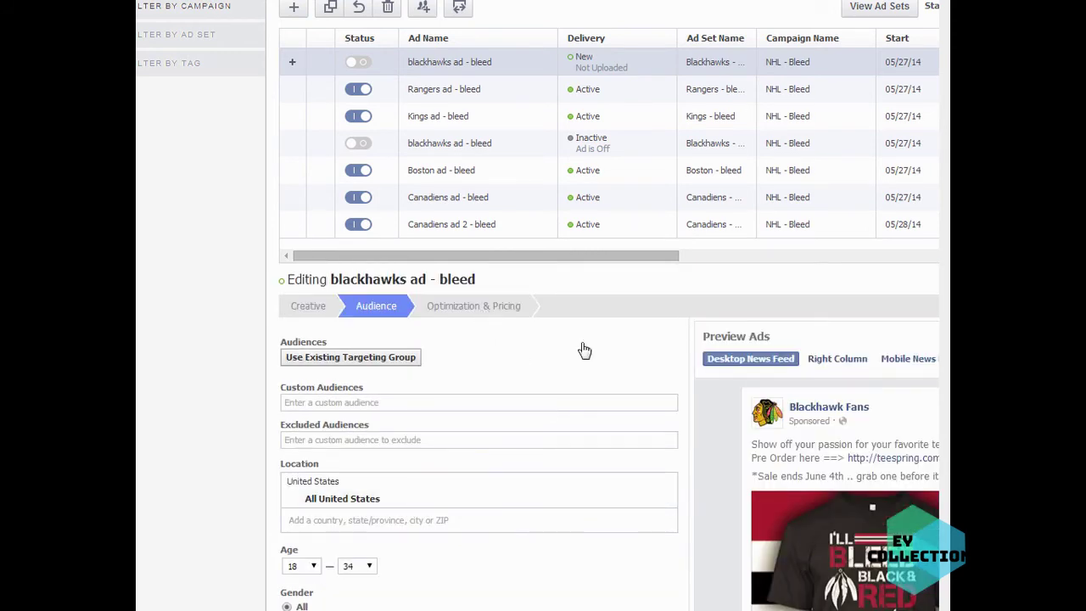
left_click(321, 310)
scroll(683, 500, "down", 1)
scroll(678, 504, "down", 5)
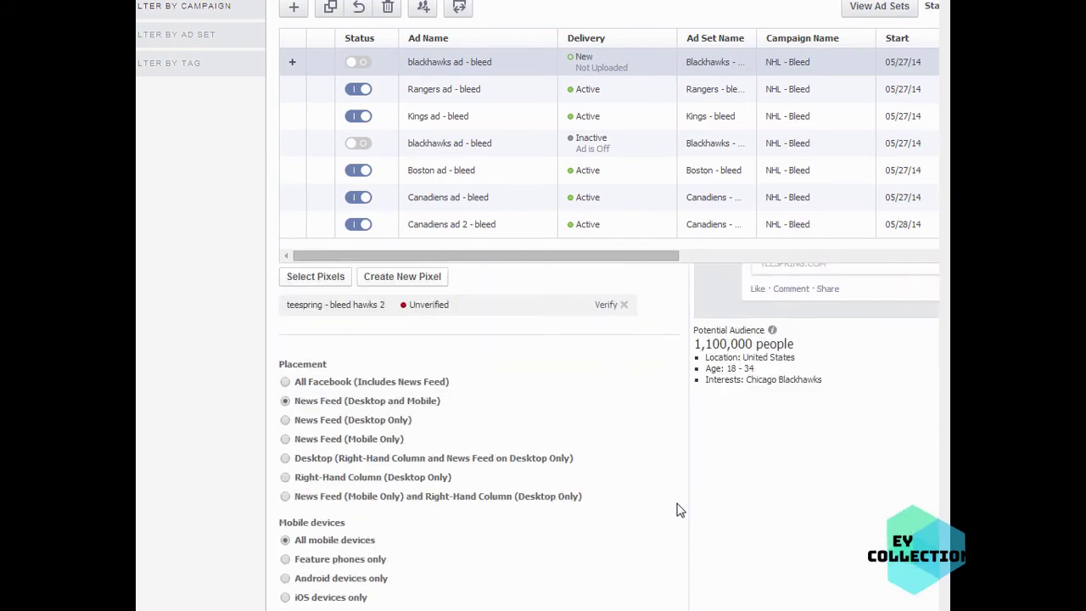
scroll(676, 506, "up", 6)
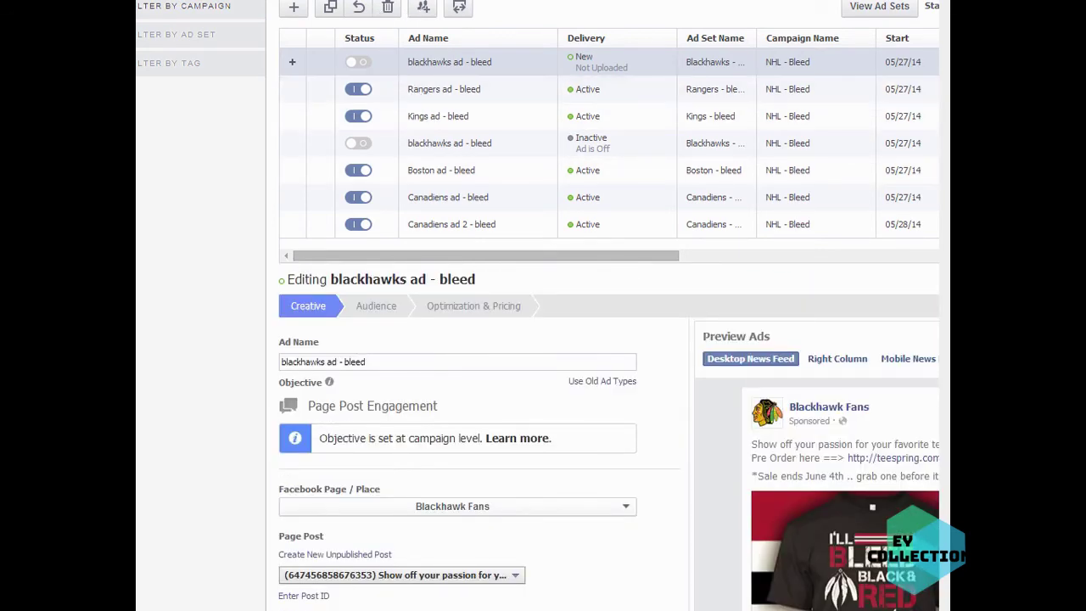
Step: Check the Blackhawks - bleed 2 ad set and upload the new ad set and its ad to Facebook
left_click(413, 3)
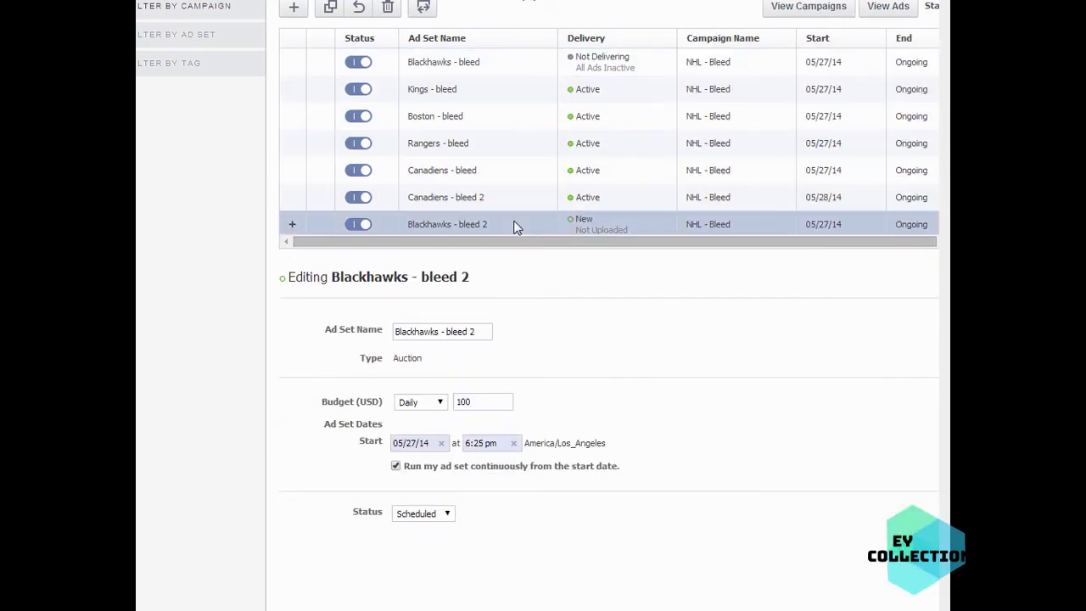
scroll(621, 218, "down", 1)
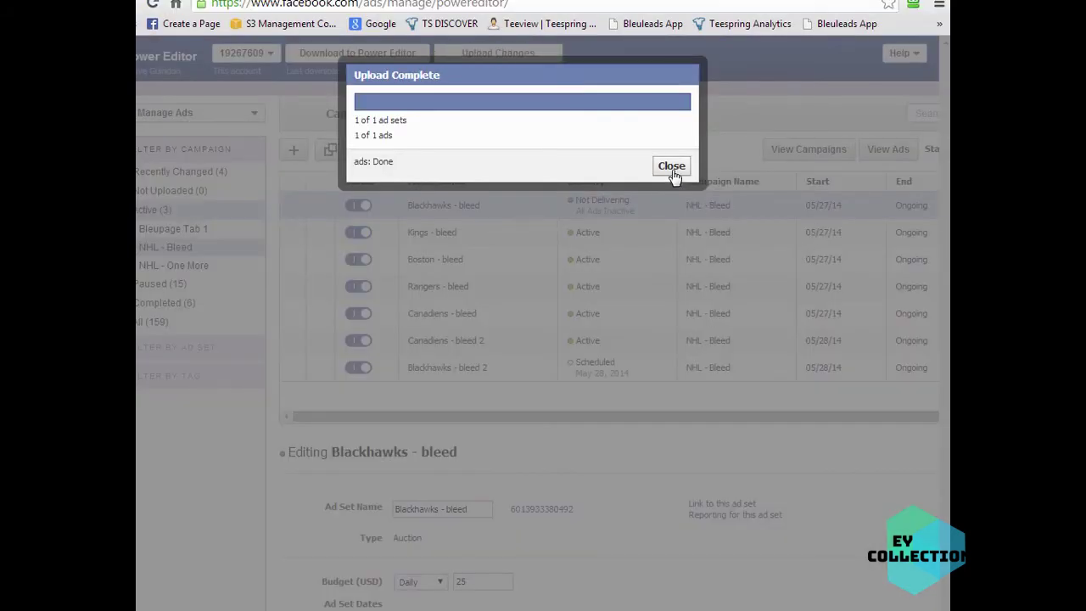
left_click(672, 167)
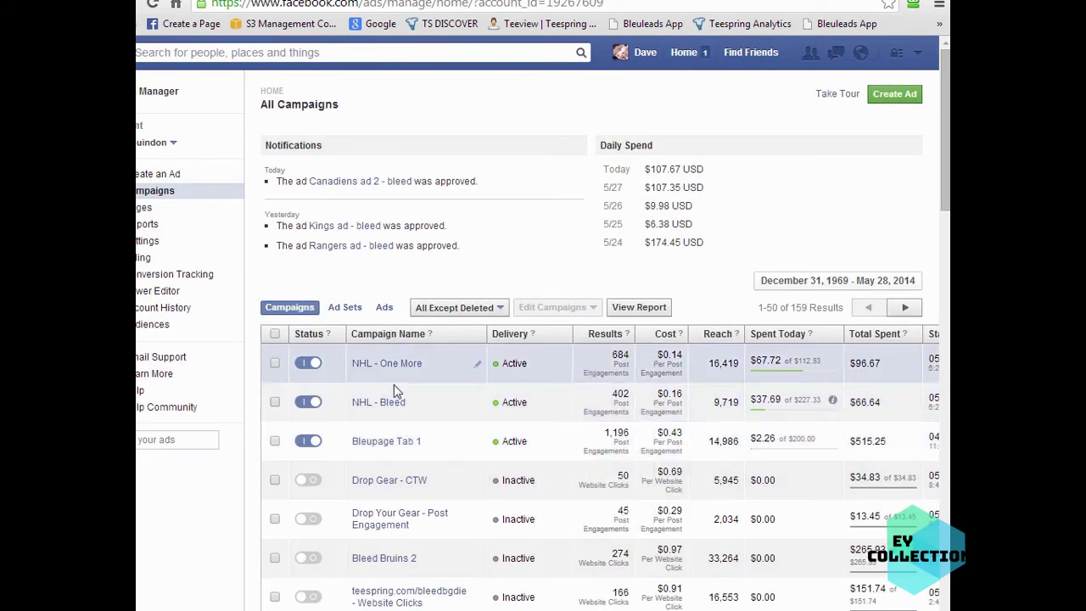
Step: Open the NHL - Bleed campaign in Ads Manager and examine the results and spending of its ad sets
left_click(395, 402)
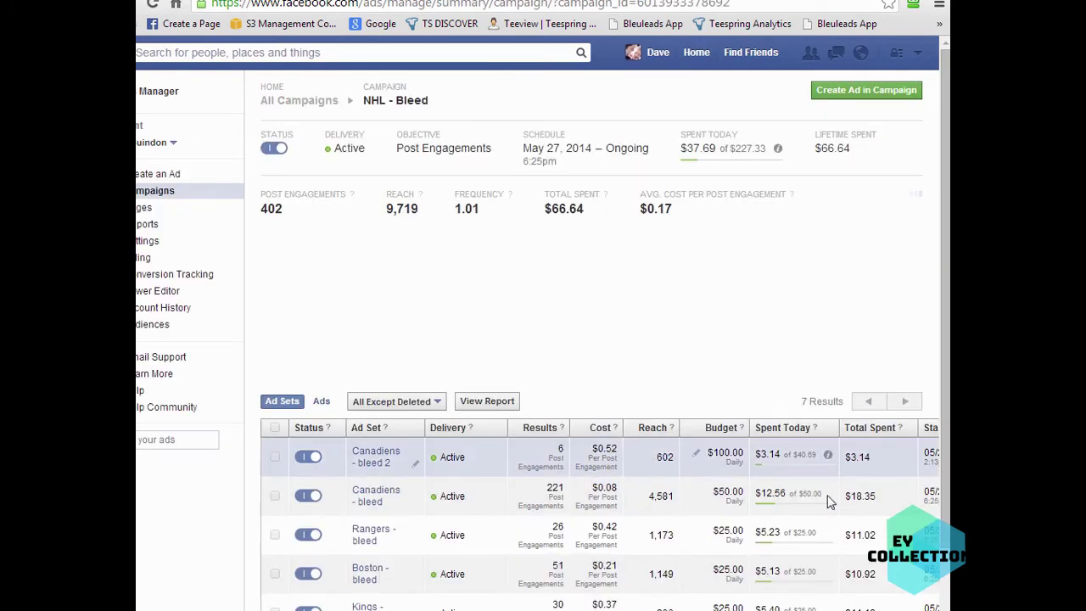
scroll(768, 512, "down", 2)
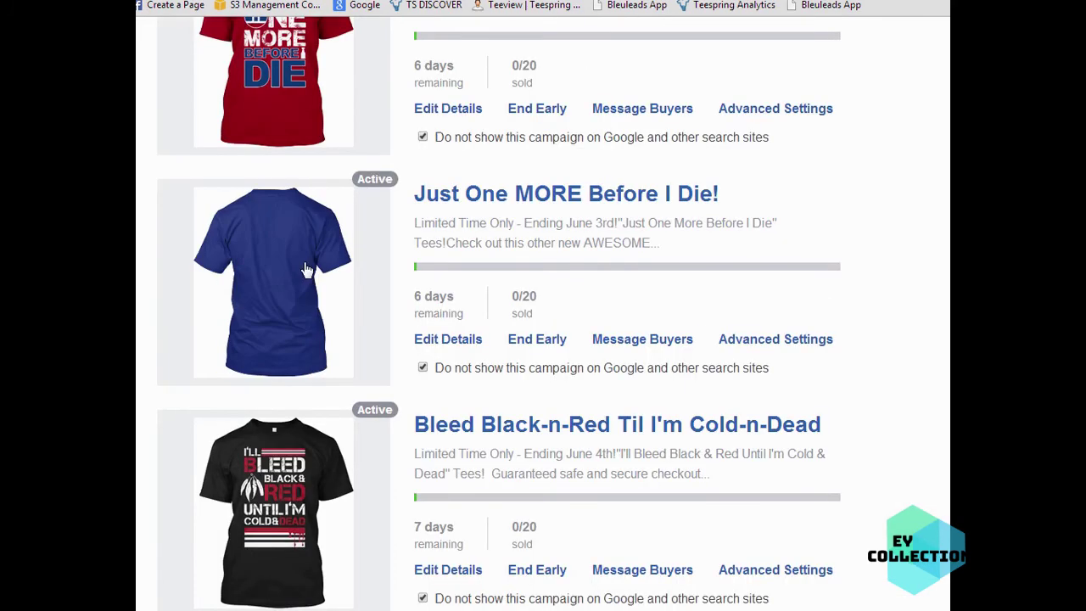
Step: Look through the active Teespring campaigns, comparing the sales progress of the Bleed and Just One MORE Before I Die! shirts
scroll(671, 305, "up", 5)
scroll(671, 318, "up", 6)
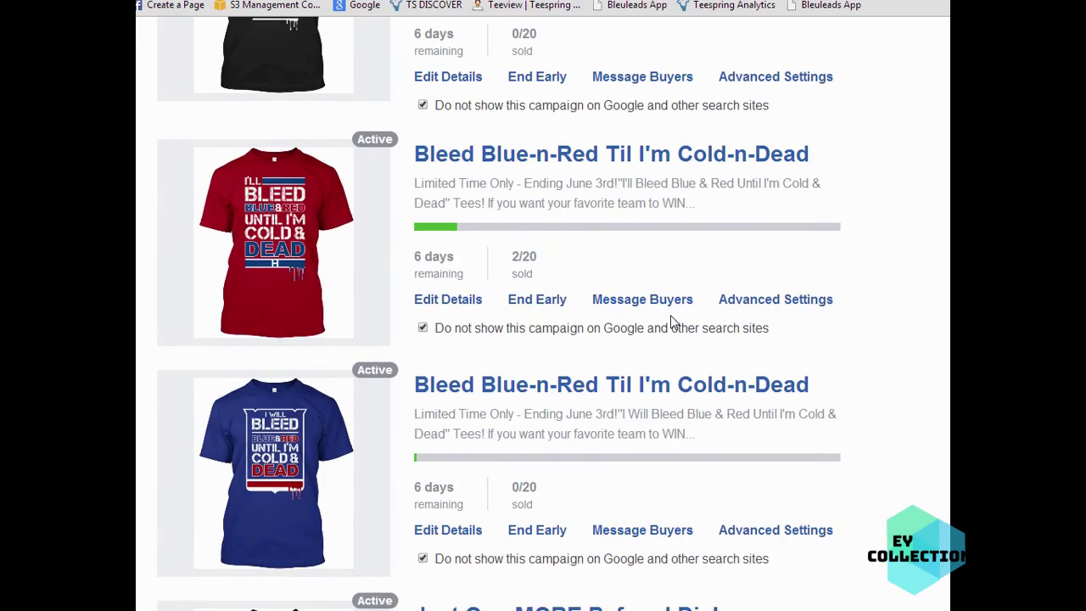
scroll(594, 263, "up", 1)
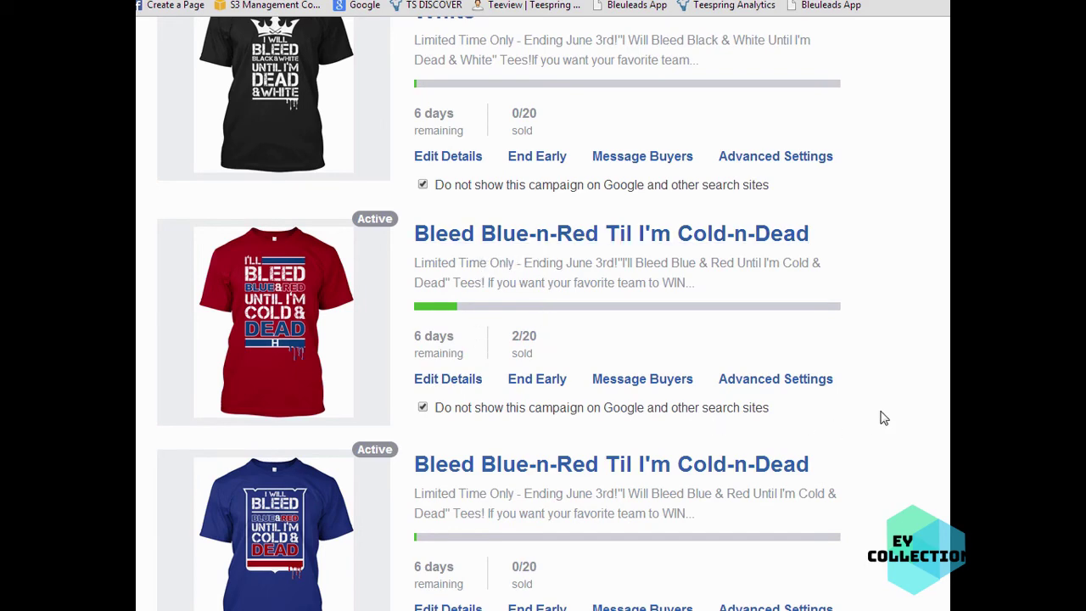
scroll(882, 416, "down", 5)
scroll(882, 416, "down", 10)
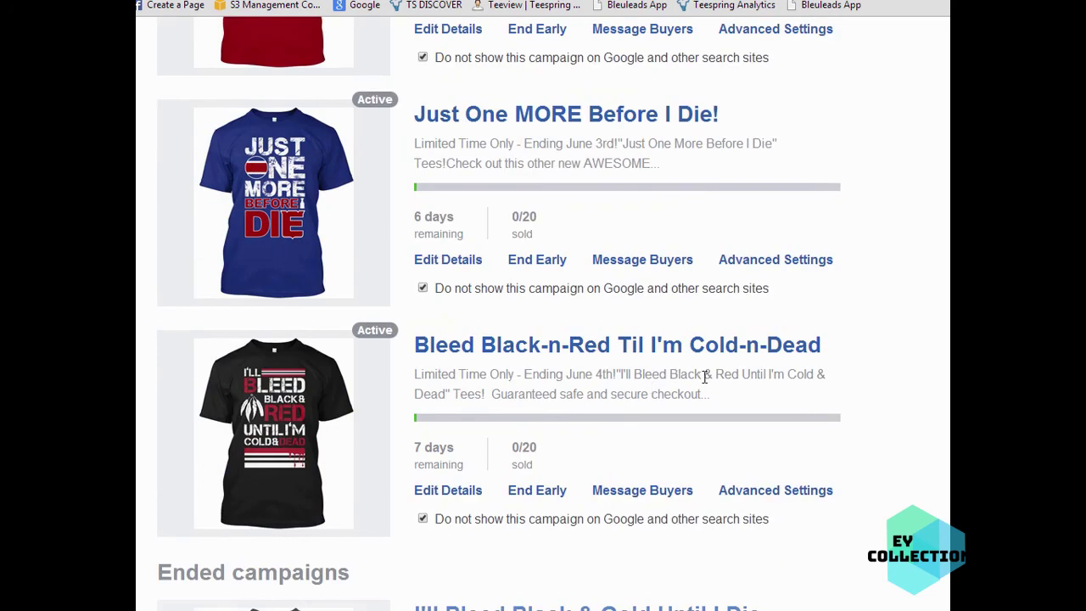
scroll(888, 444, "up", 2)
scroll(888, 444, "up", 4)
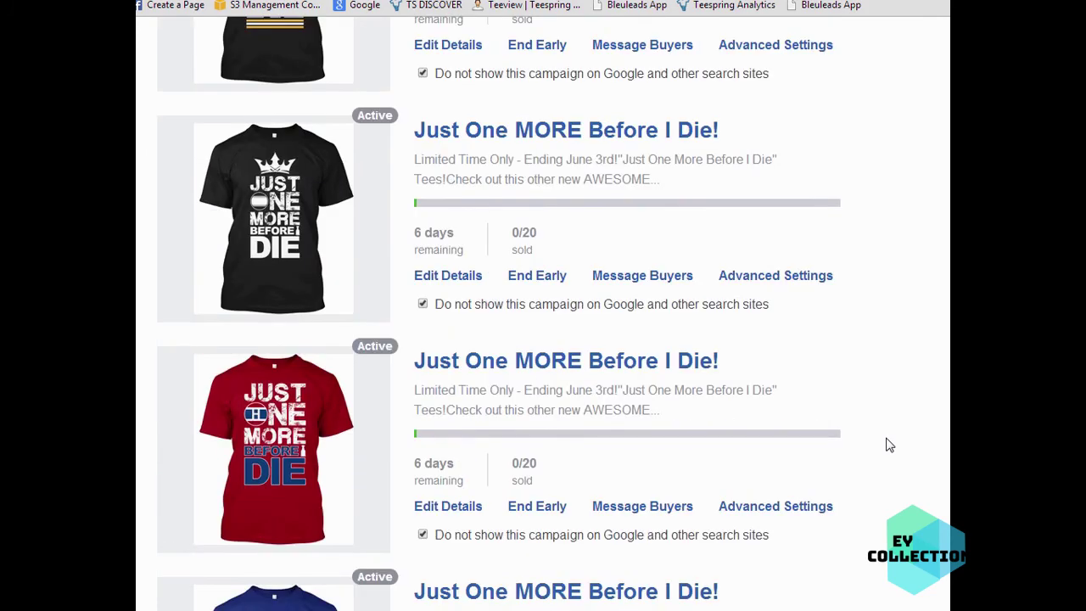
scroll(888, 445, "down", 7)
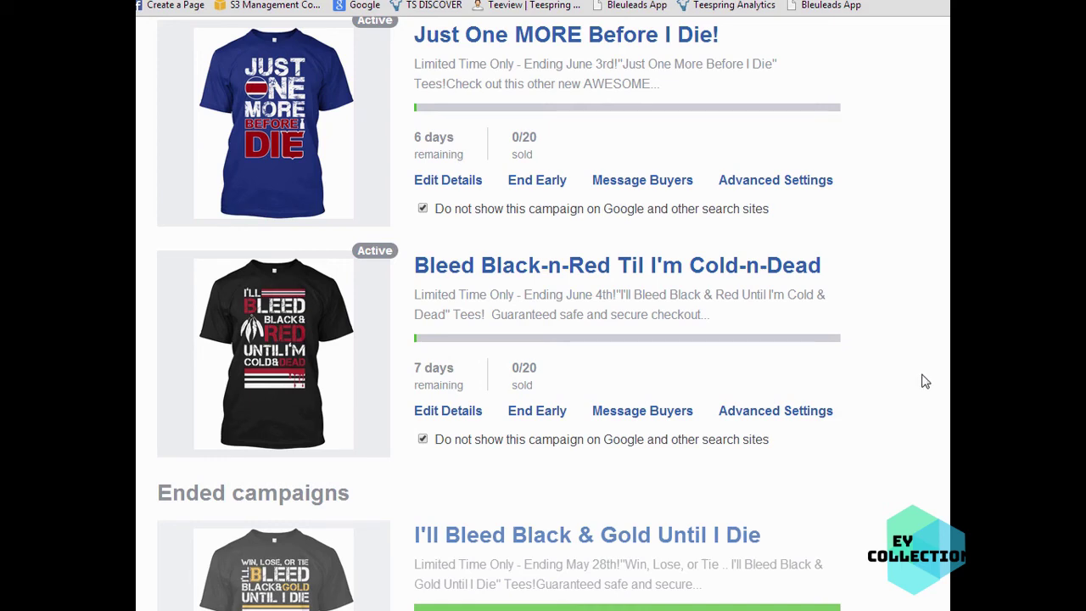
scroll(924, 382, "up", 12)
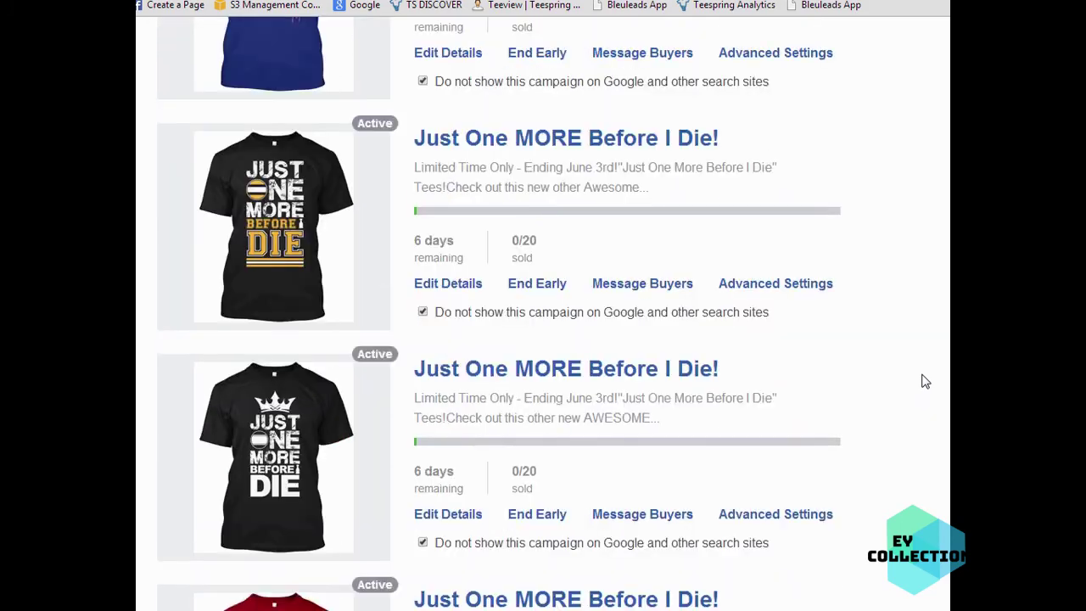
scroll(925, 382, "up", 5)
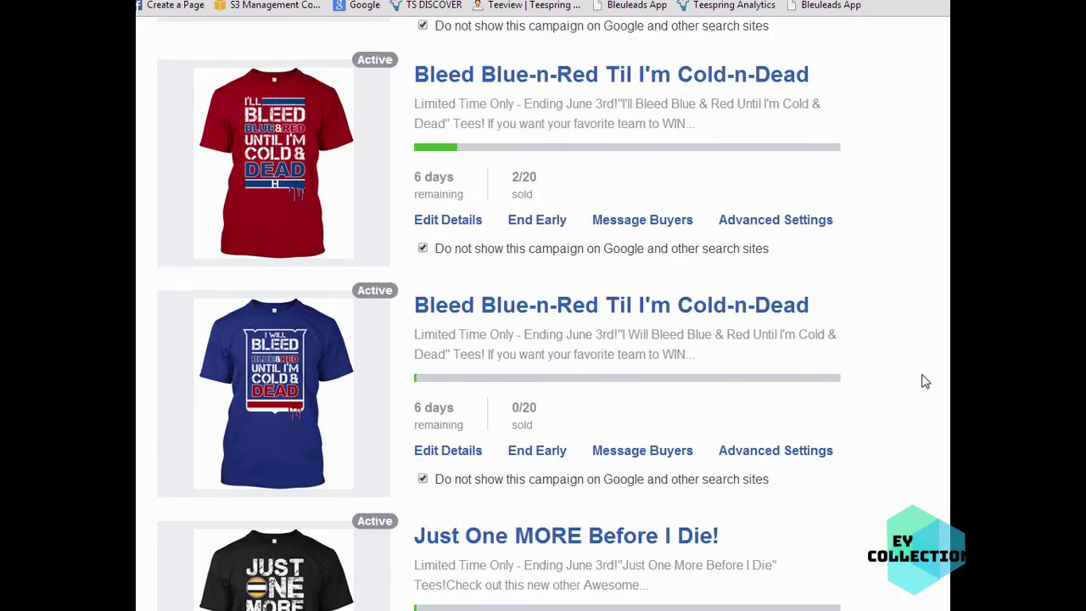
scroll(925, 382, "up", 1)
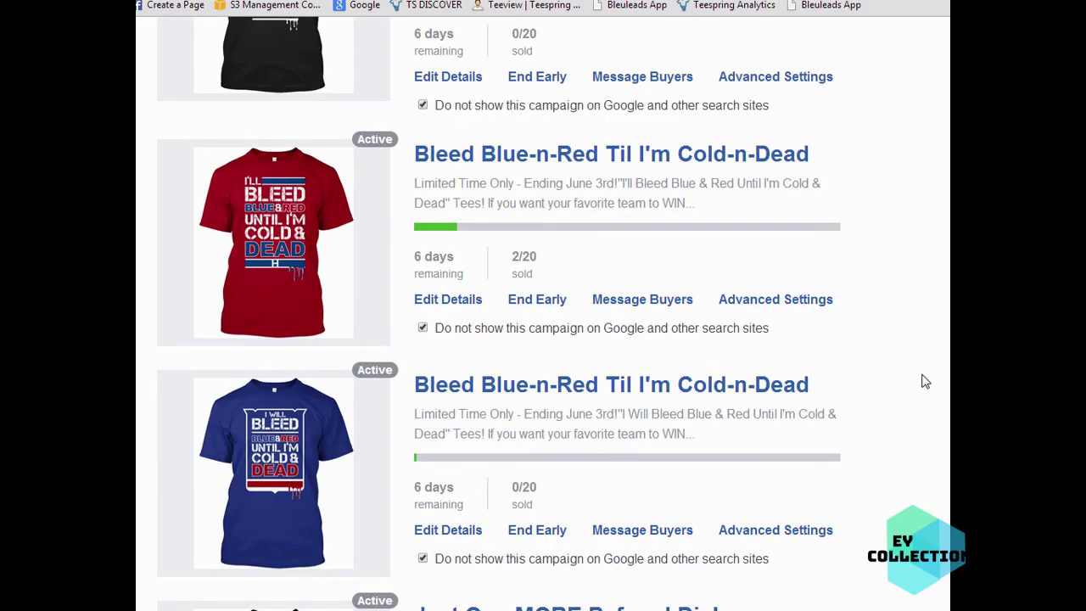
scroll(924, 382, "up", 1)
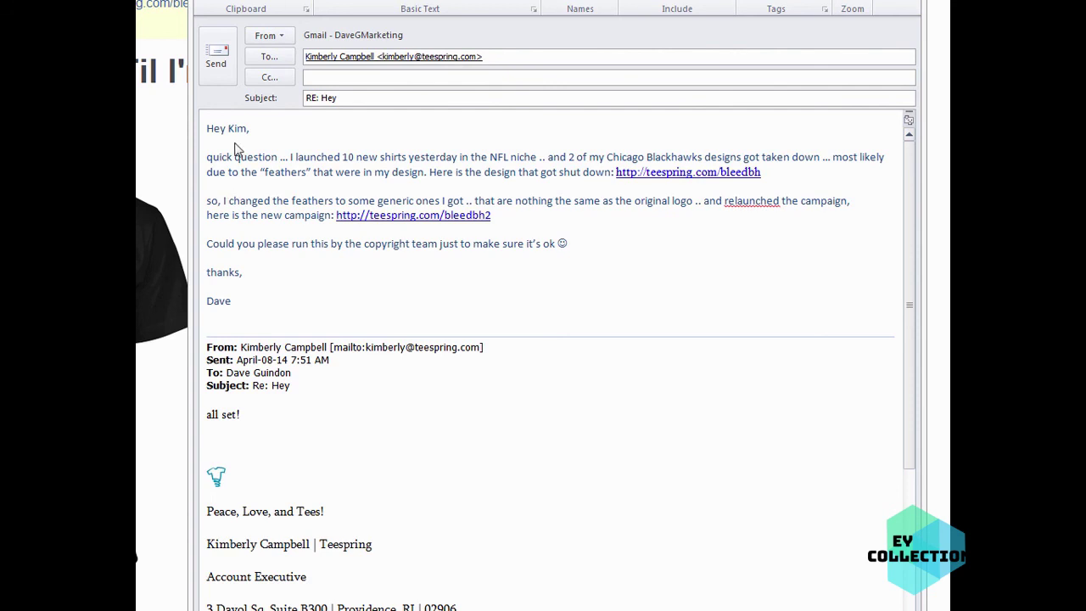
Step: Review the draft e-mail asking Teespring to have the copyright team check the relaunched Blackhawks design
left_click(744, 157)
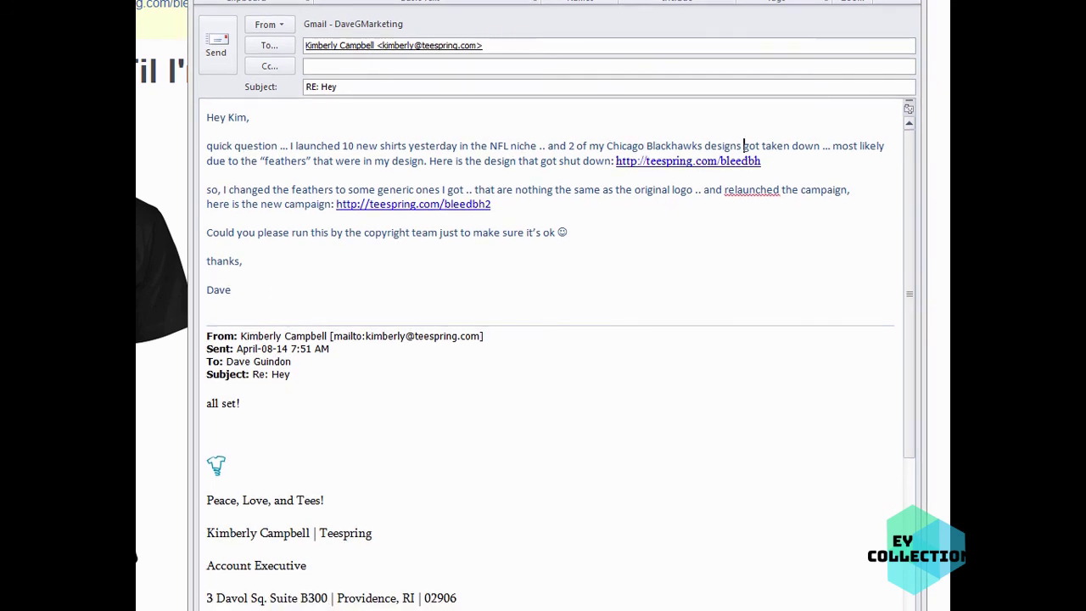